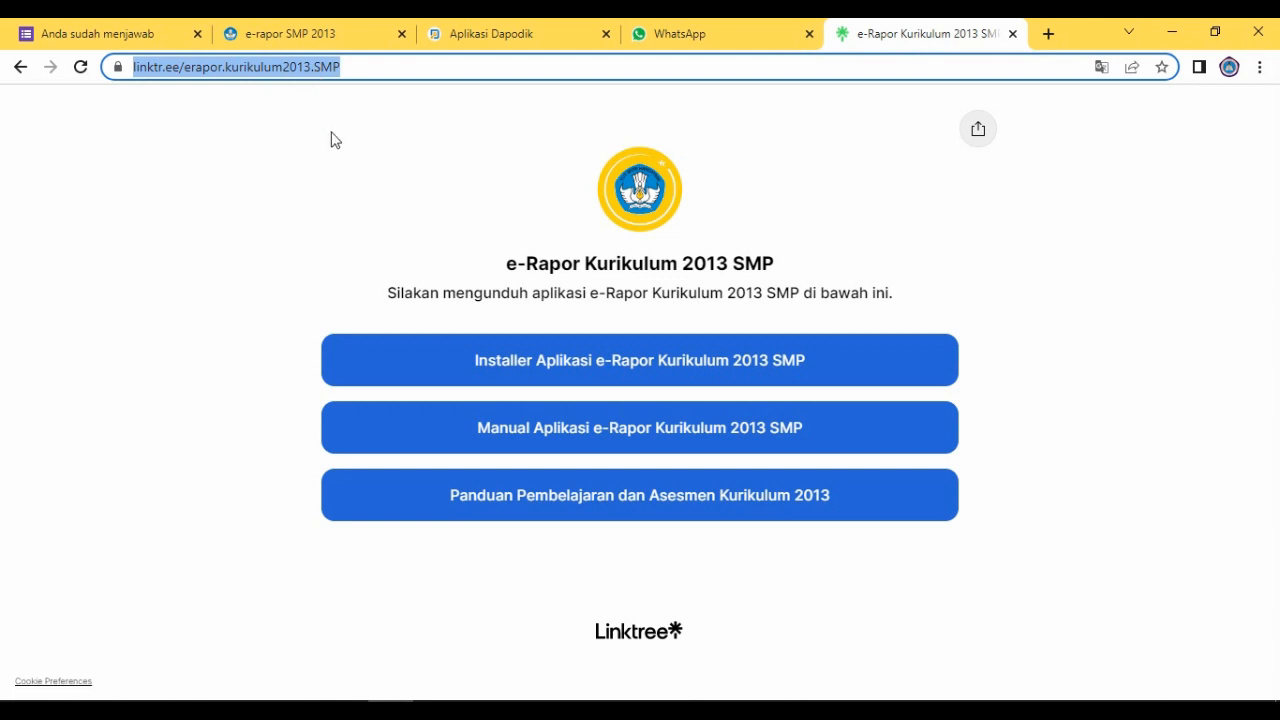
# - Switch to File Explorer and go to Instaler e-Rapor K13 SMP.exe in 2223 > Instaler e-Rapor K13 SMP Final 4
pyautogui.click(341, 177)
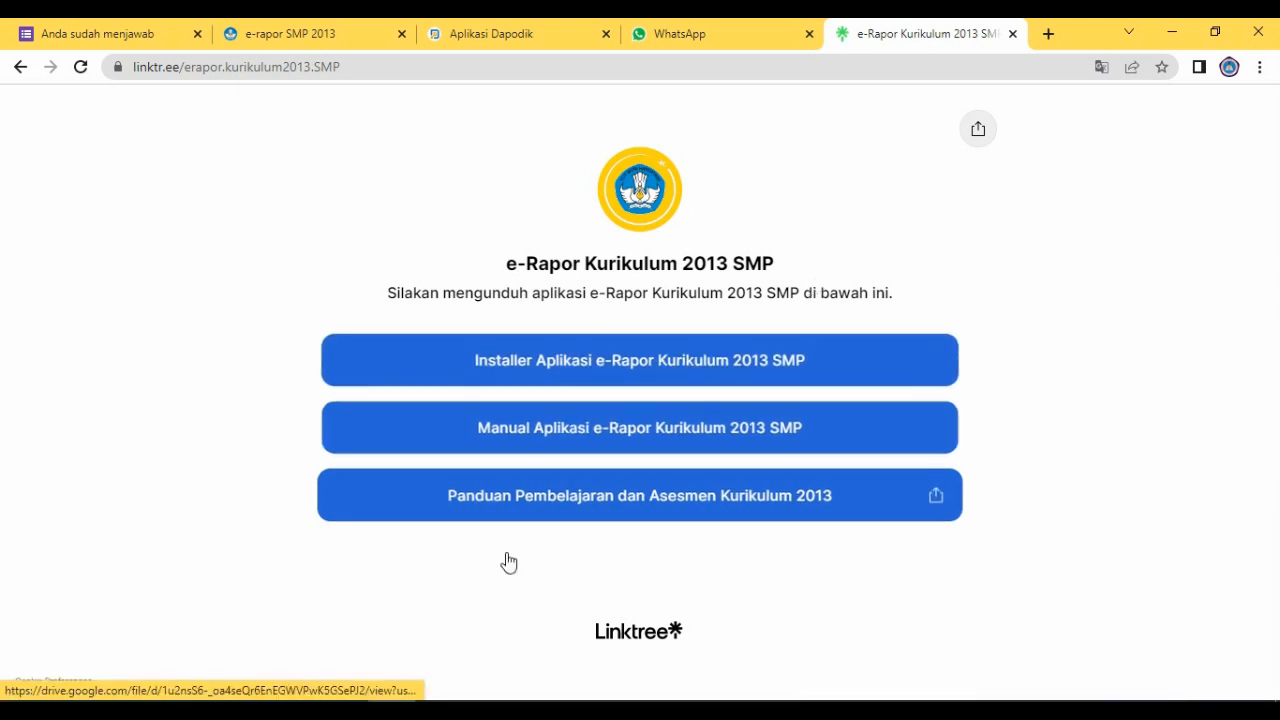
pyautogui.moveTo(207, 710)
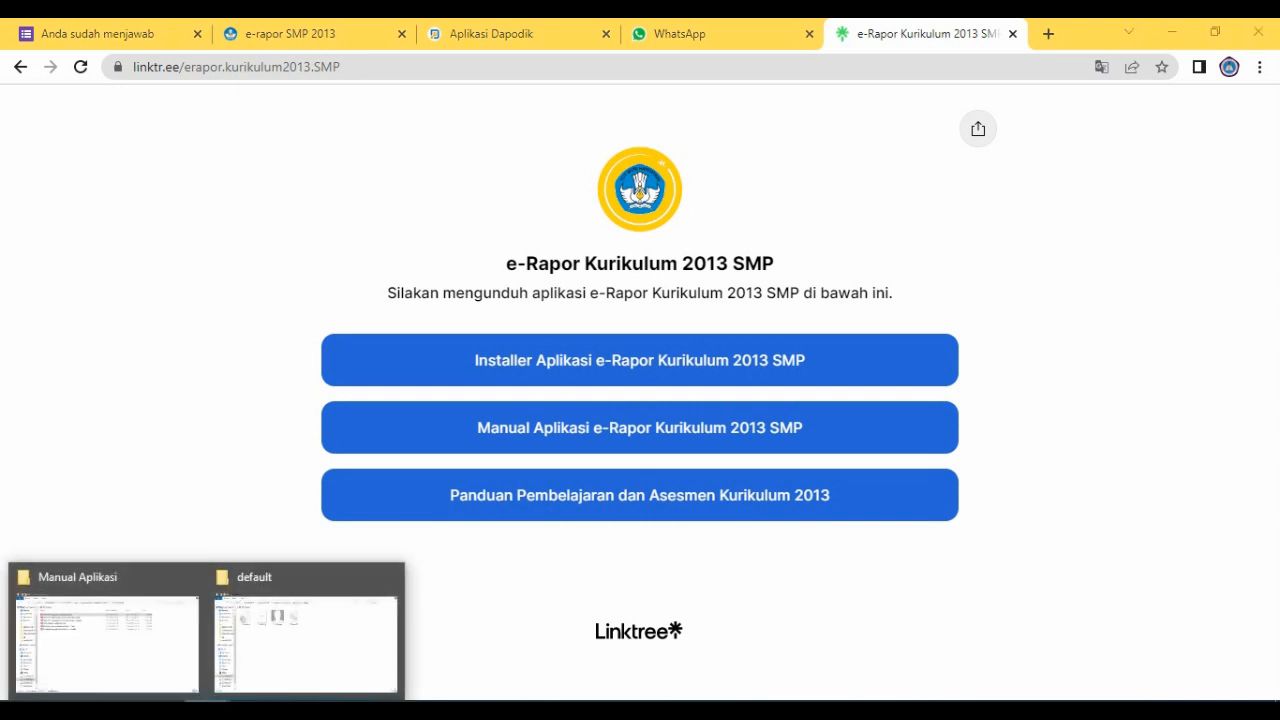
pyautogui.click(118, 638)
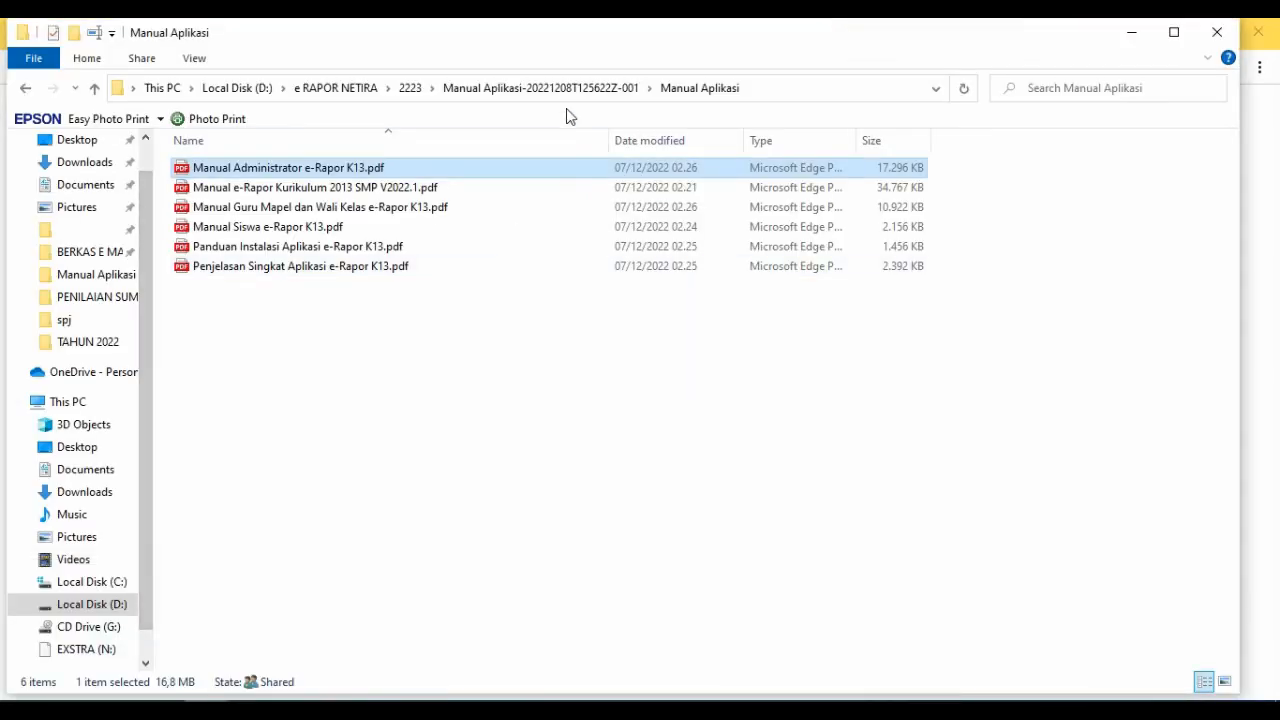
pyautogui.click(409, 90)
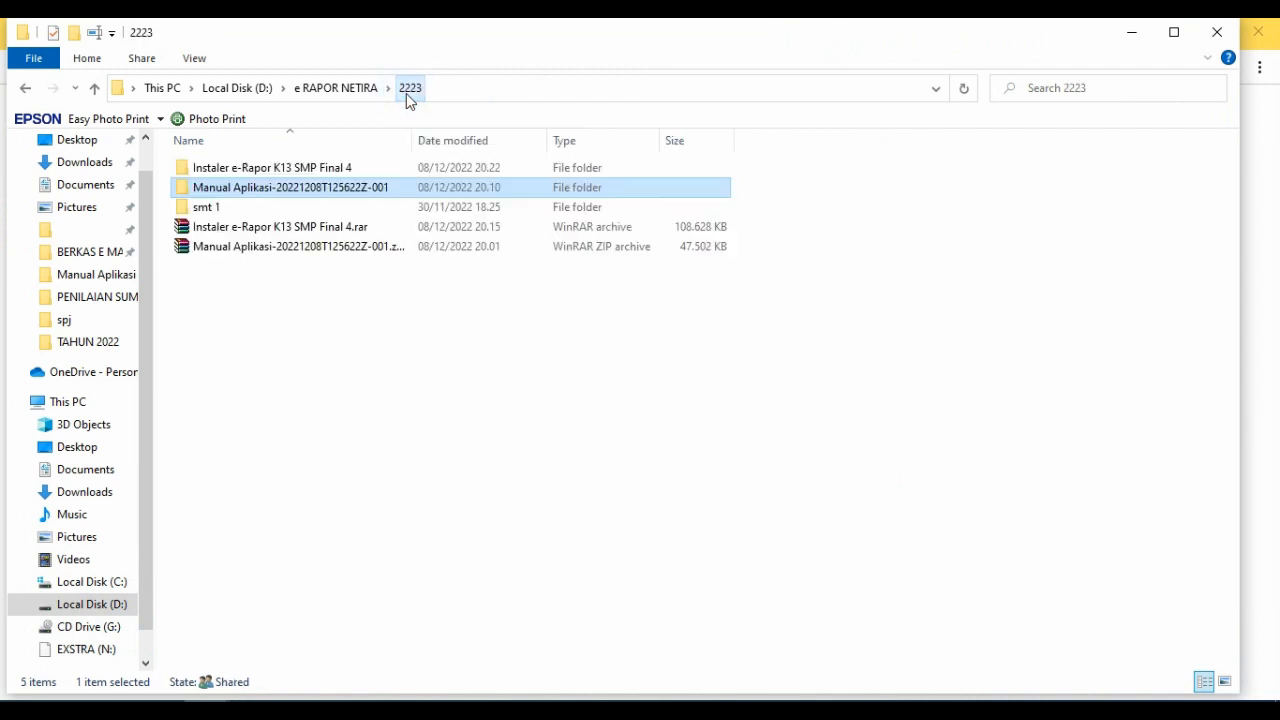
pyautogui.doubleClick(310, 168)
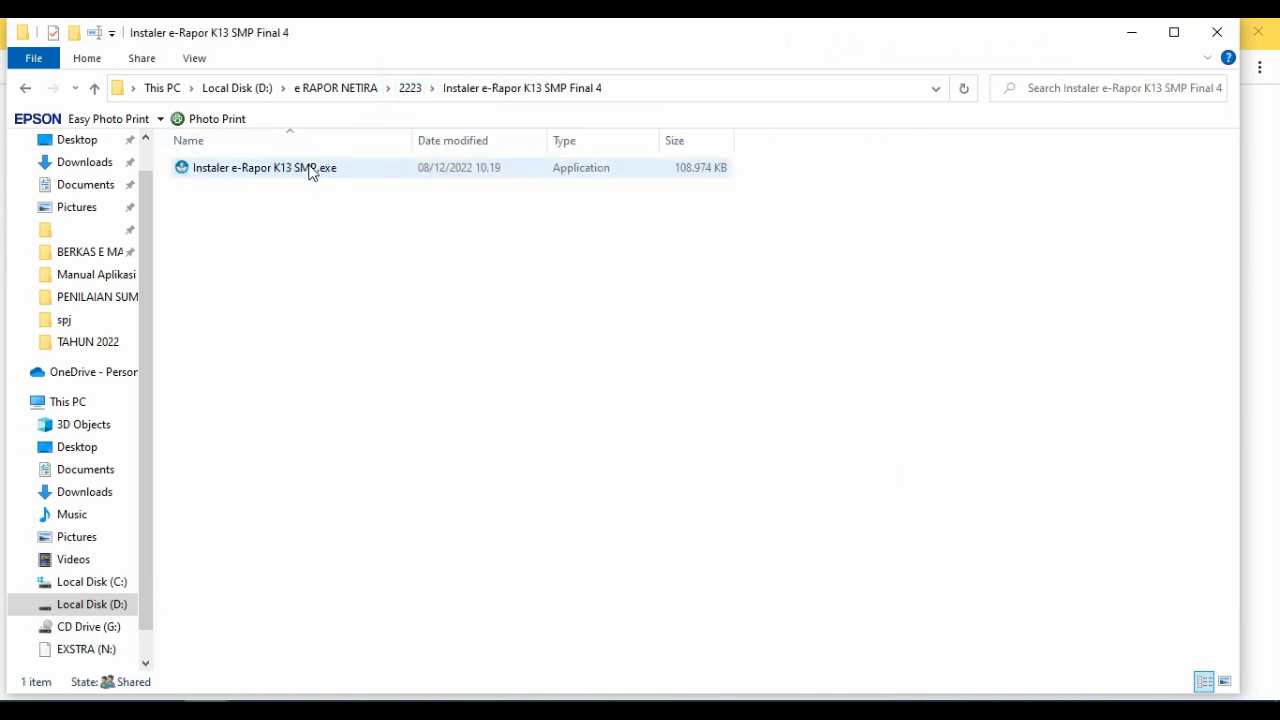
pyautogui.doubleClick(261, 171)
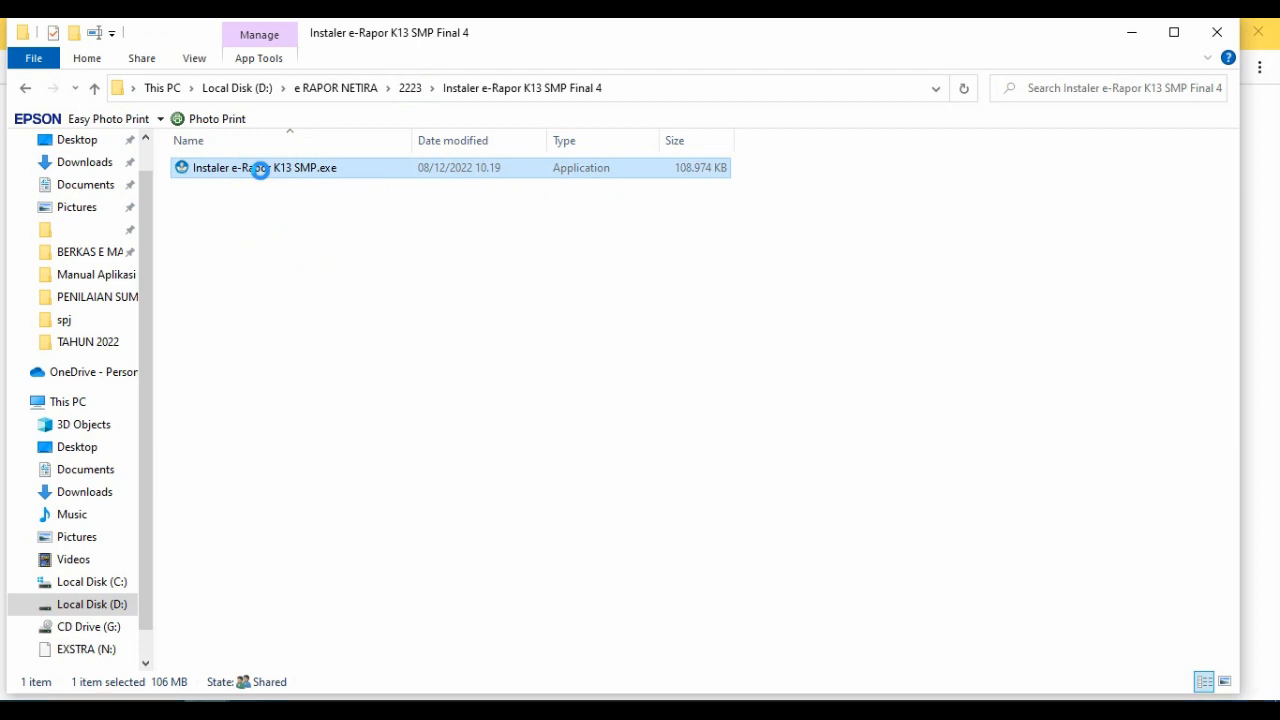
# - Look at the run options for Instaler e-Rapor K13 SMP.exe and minimise the open windows to return to the browser
pyautogui.rightClick(262, 174)
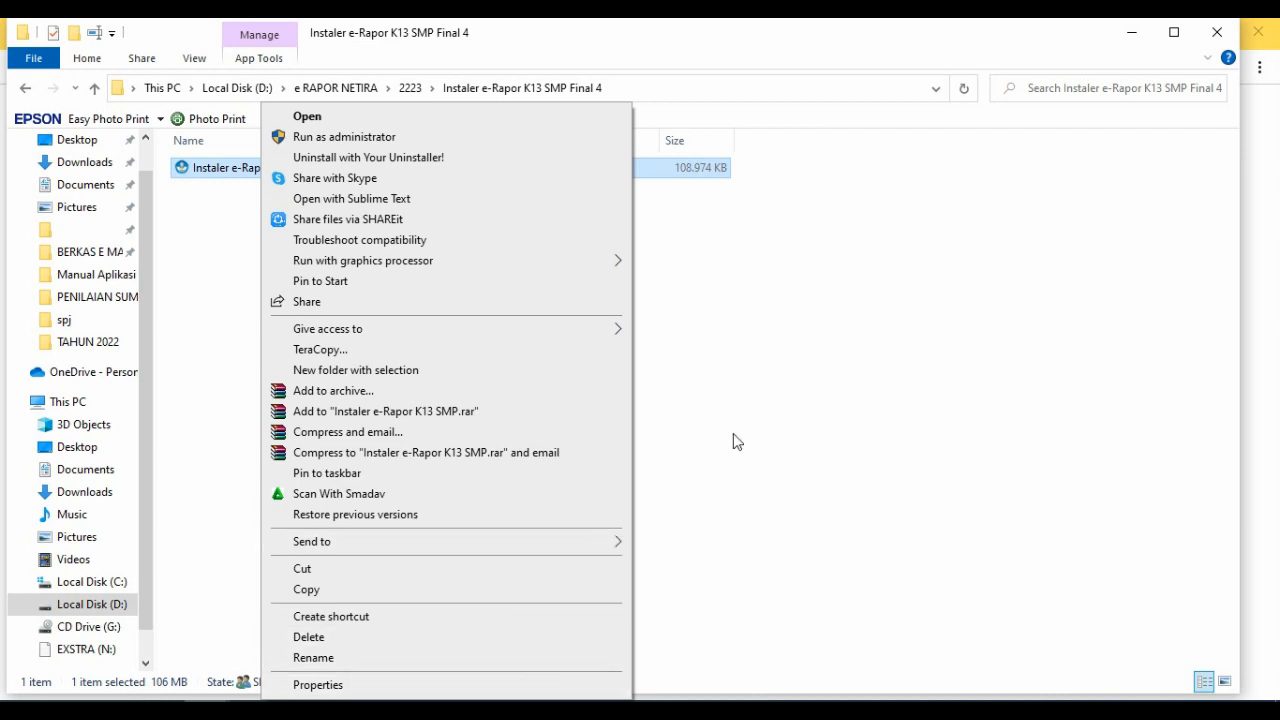
pyautogui.click(840, 337)
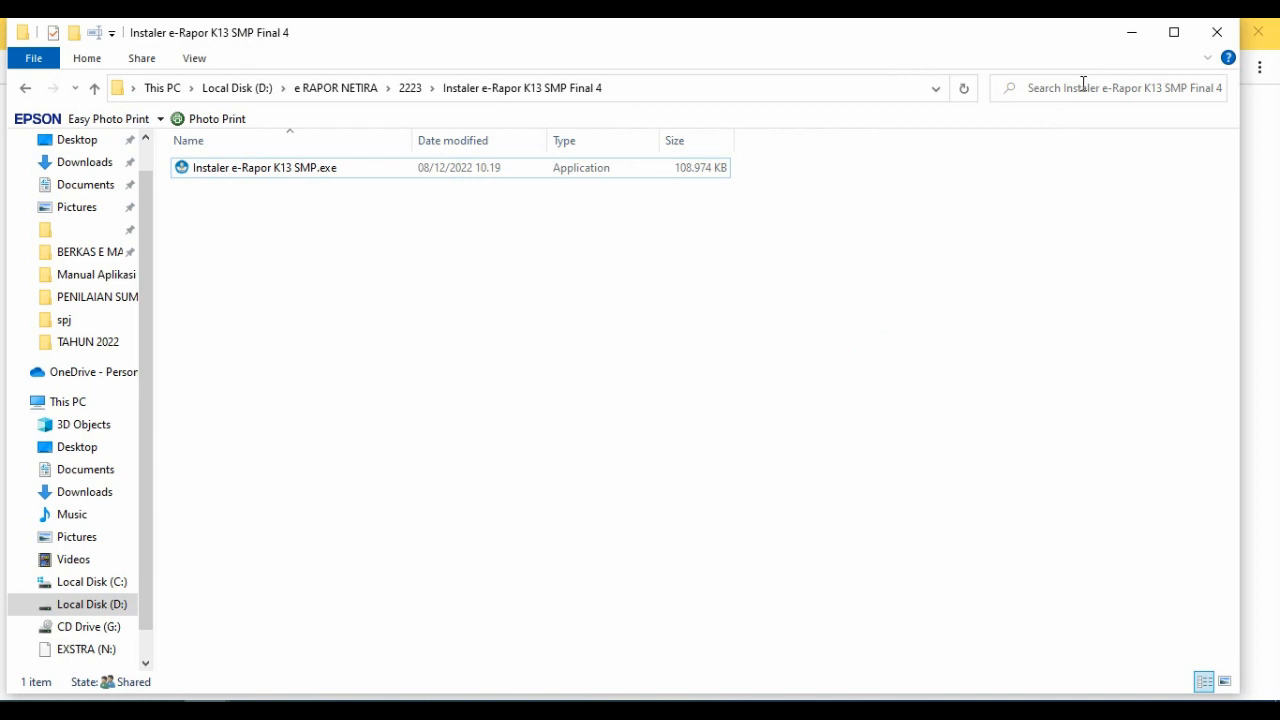
pyautogui.click(1133, 34)
pyautogui.click(1166, 31)
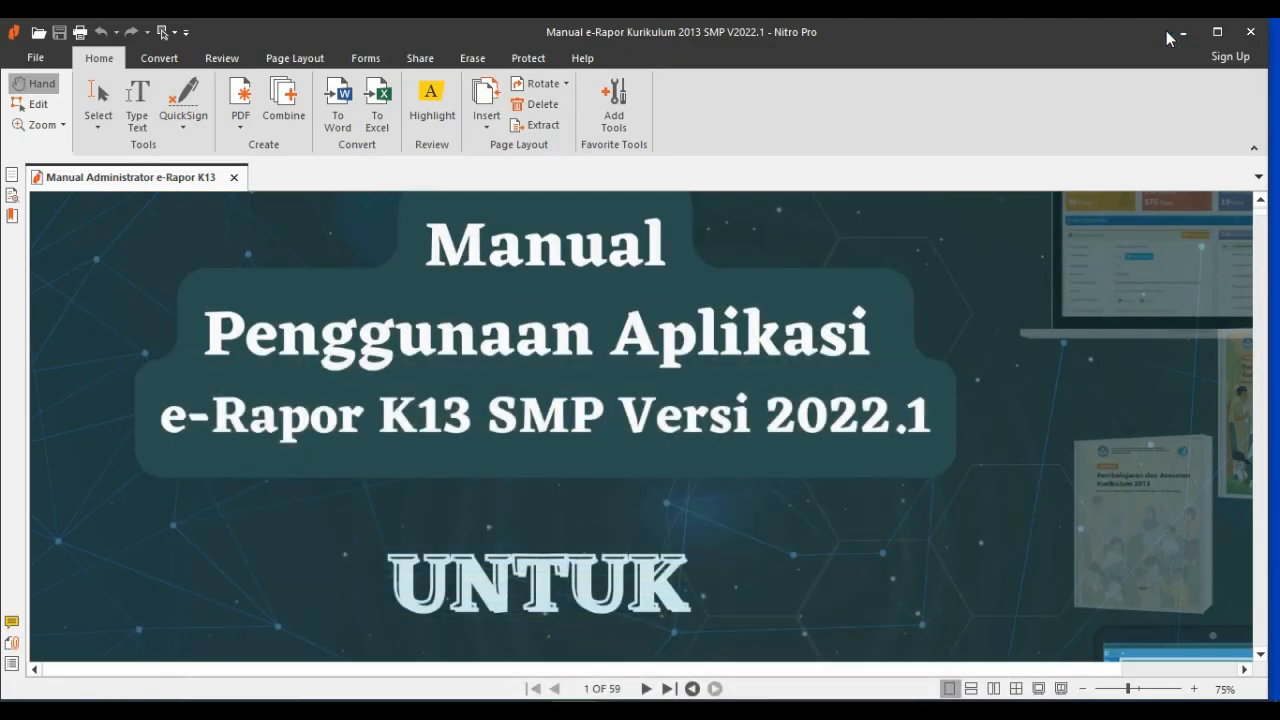
pyautogui.click(1180, 32)
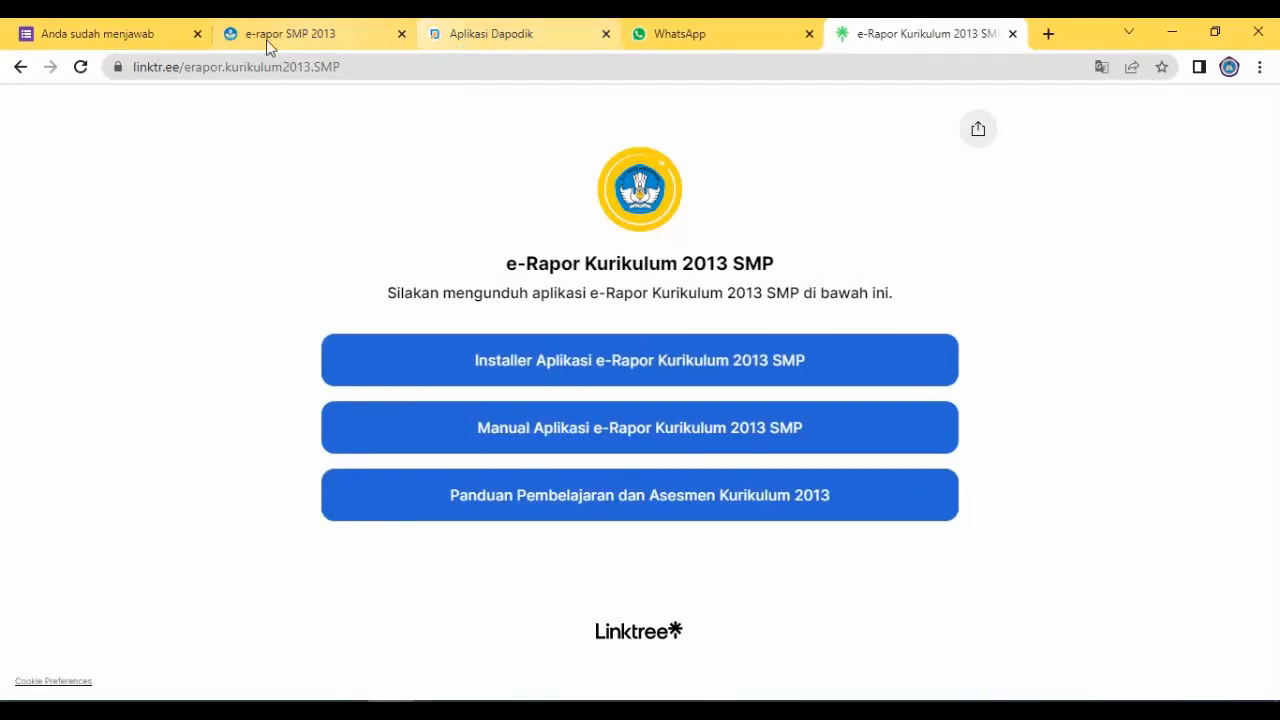
# - Switch to the e-rapor SMP 2013 site, open its dashboard and log out of the teacher account
pyautogui.click(318, 33)
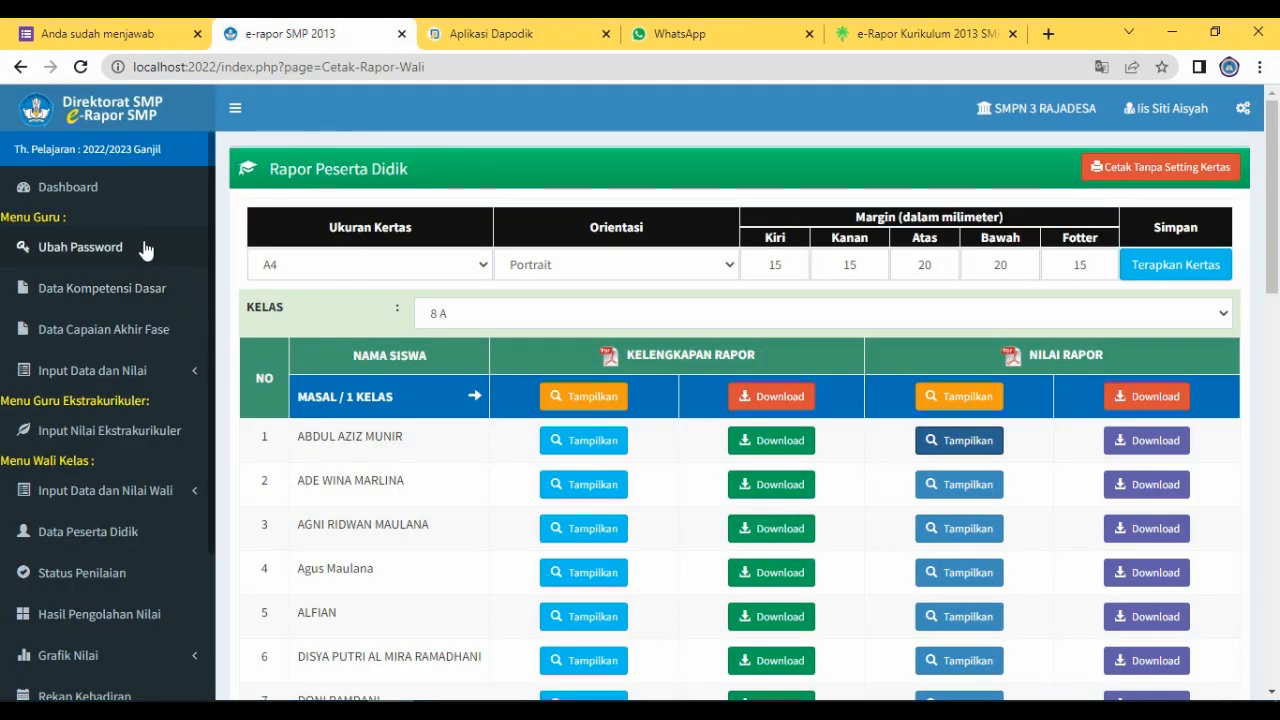
pyautogui.click(67, 192)
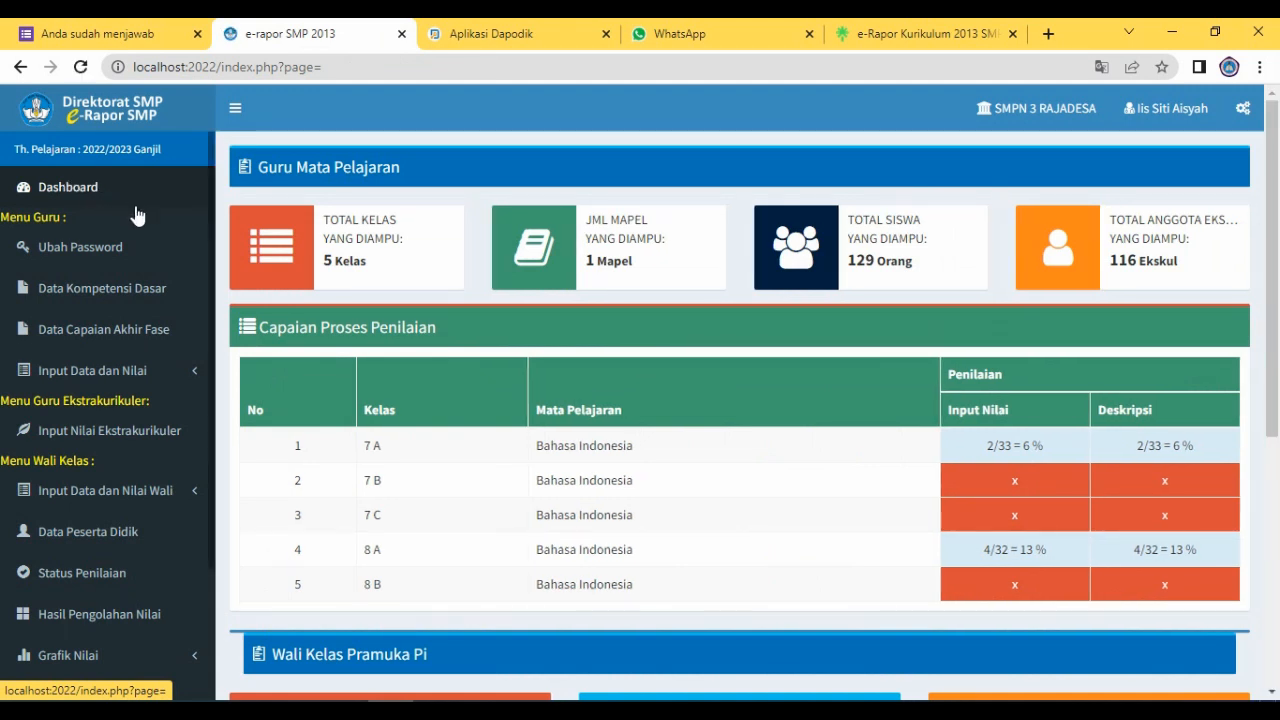
pyautogui.click(1168, 110)
pyautogui.click(1063, 184)
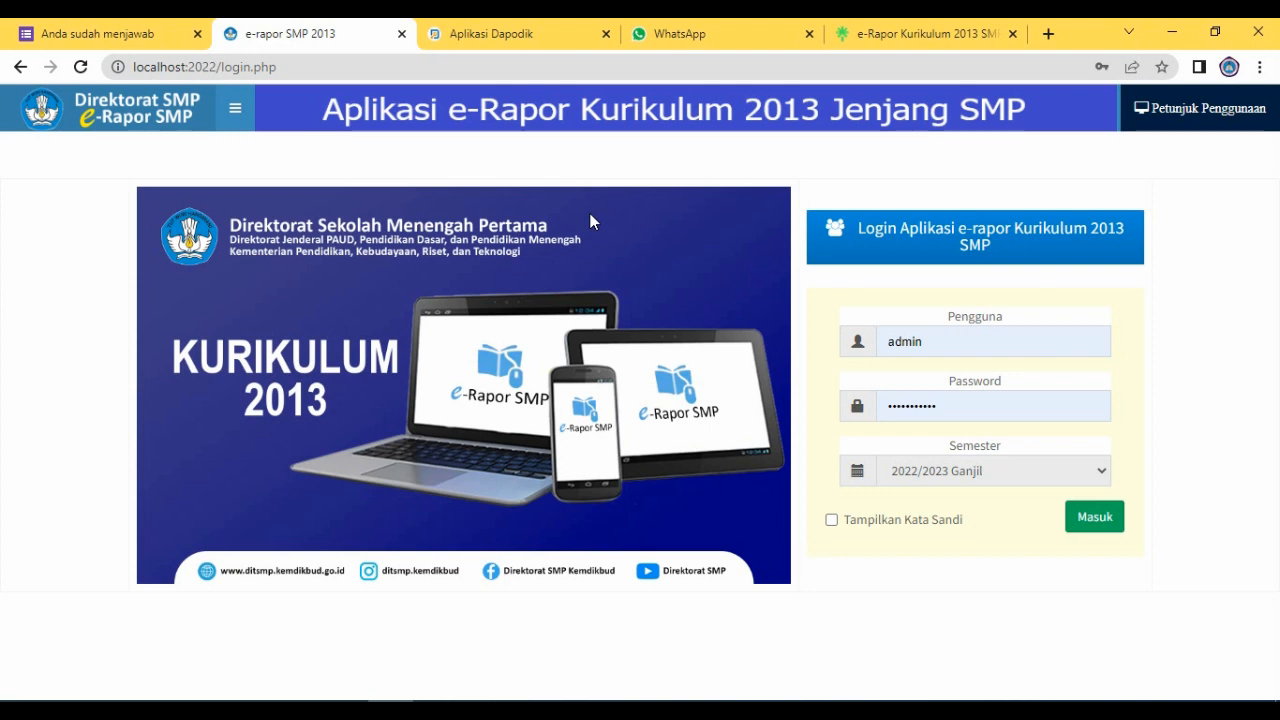
# - Log in to e-Rapor as admin with the saved credentials for semester 2022/2023 Ganjil
pyautogui.click(1214, 309)
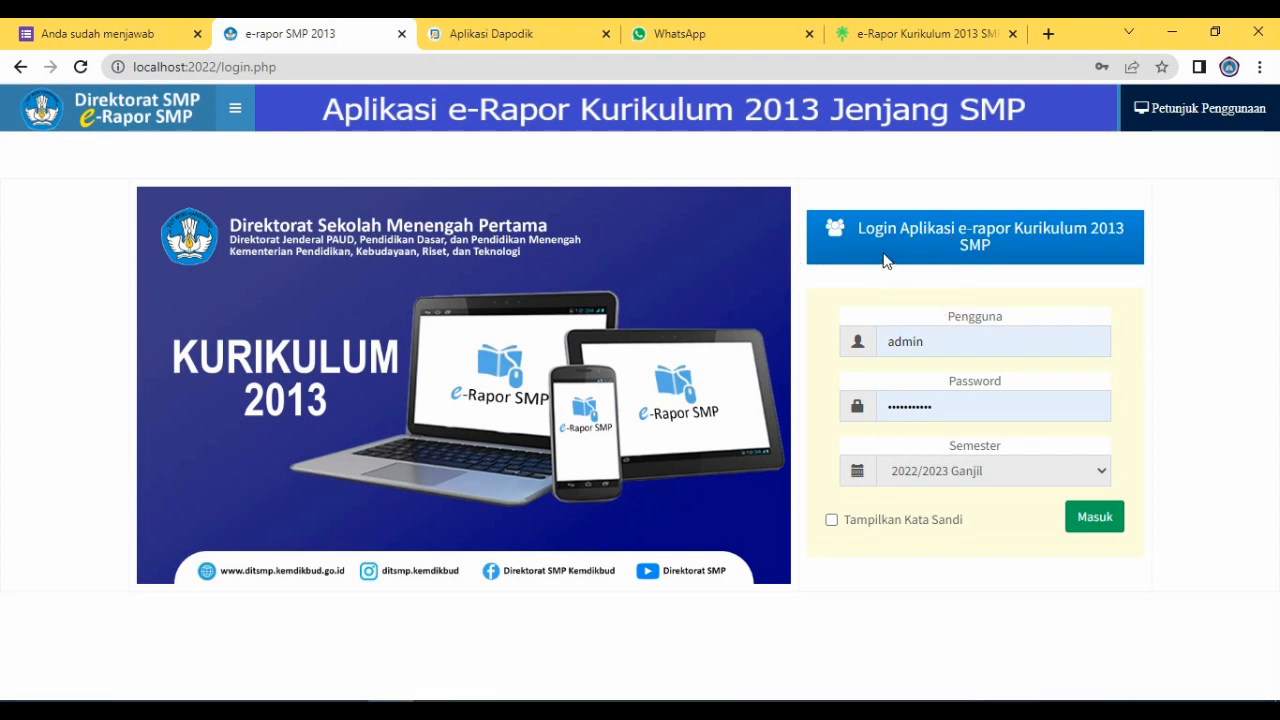
pyautogui.click(940, 343)
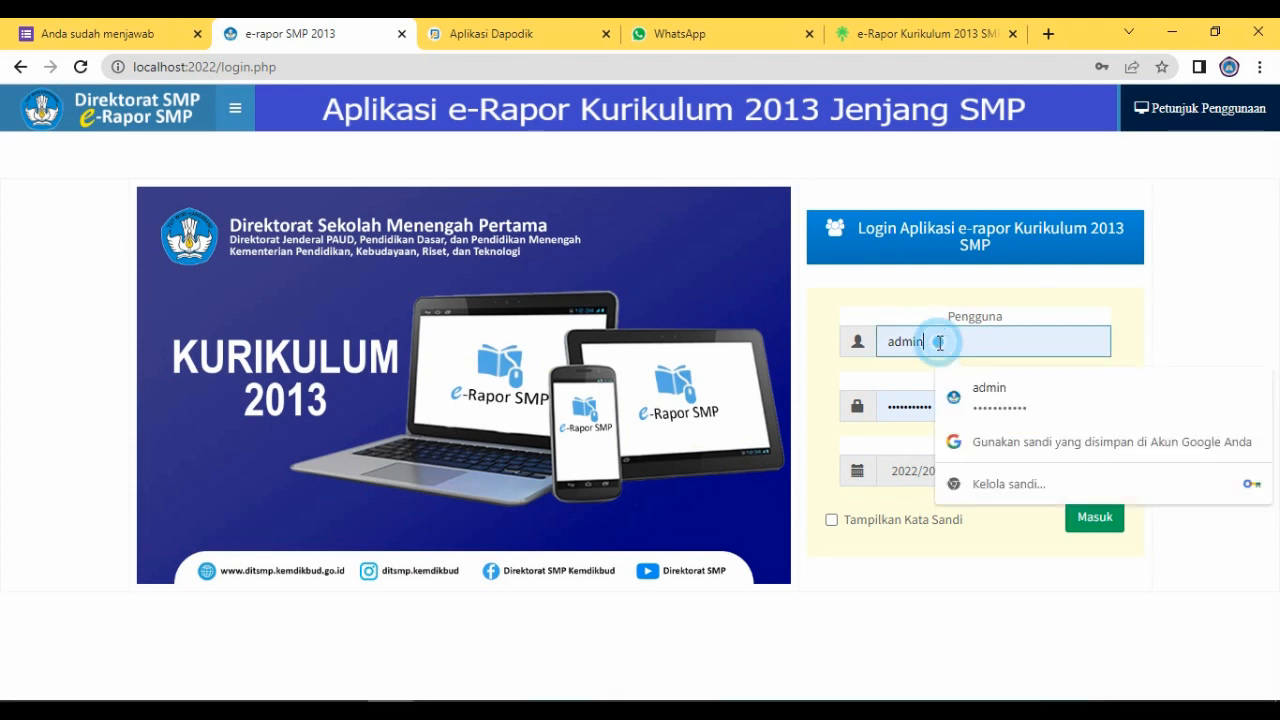
pyautogui.click(1048, 294)
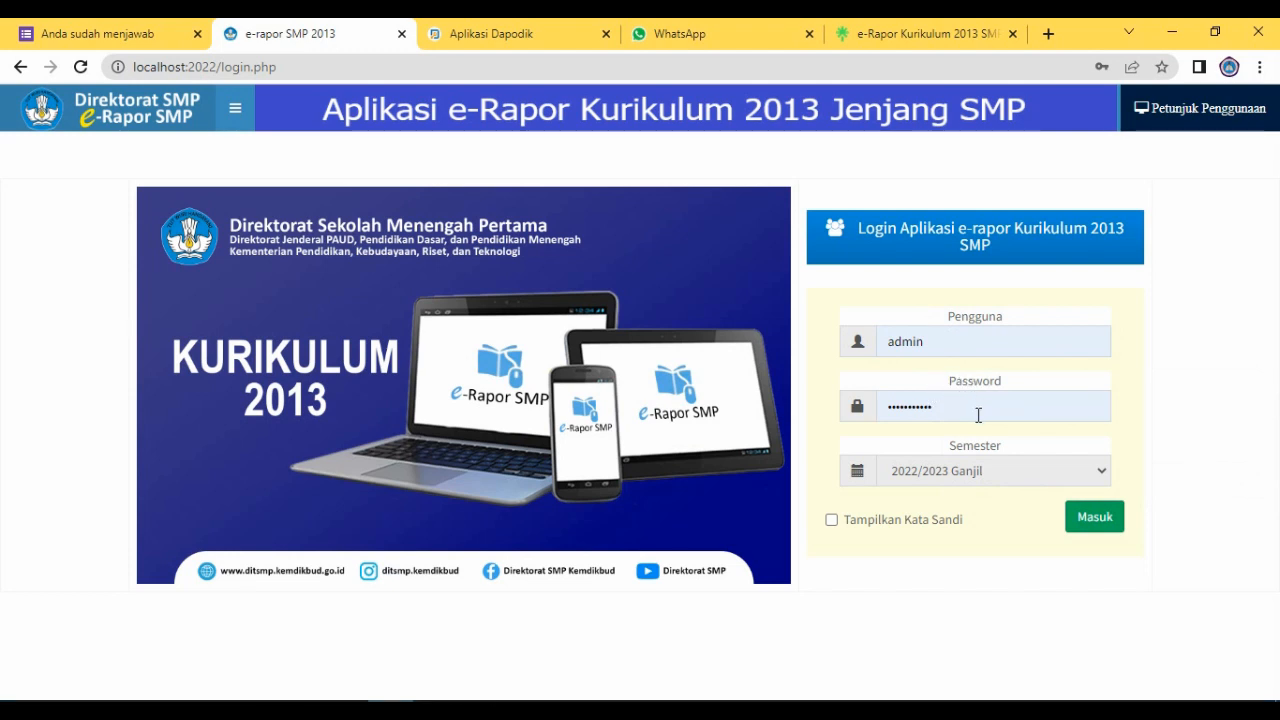
pyautogui.click(965, 475)
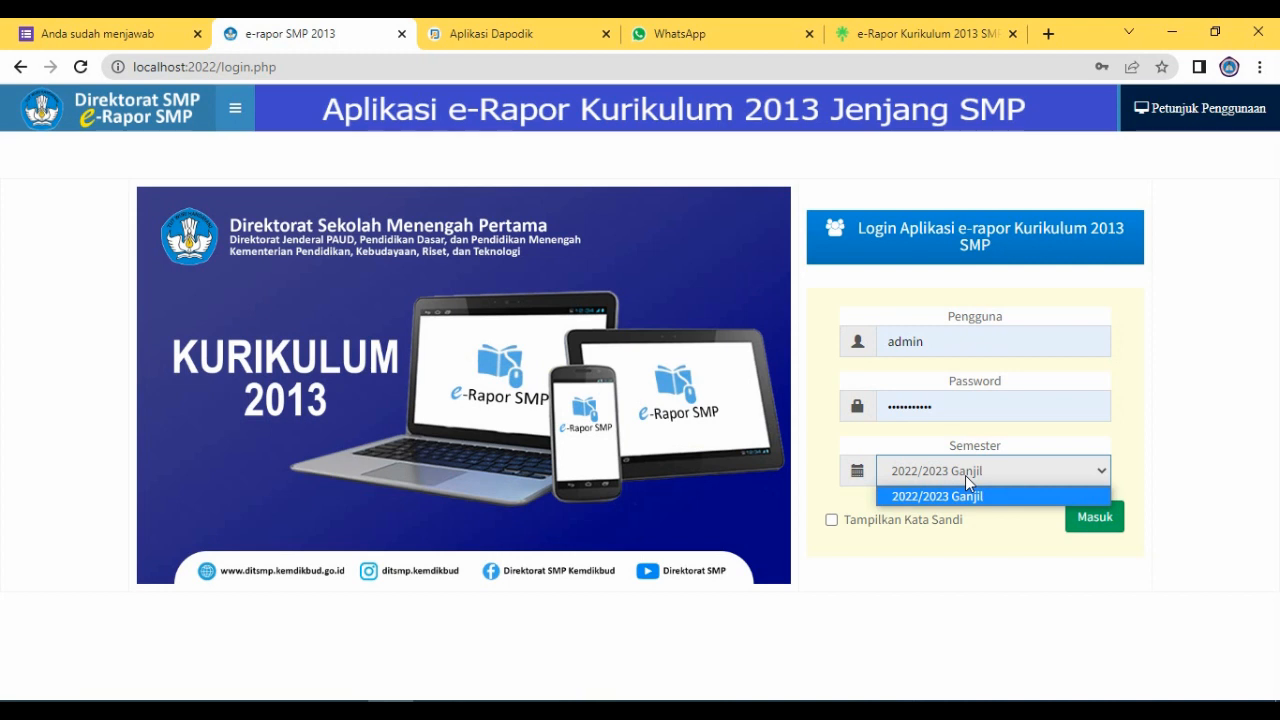
pyautogui.click(965, 475)
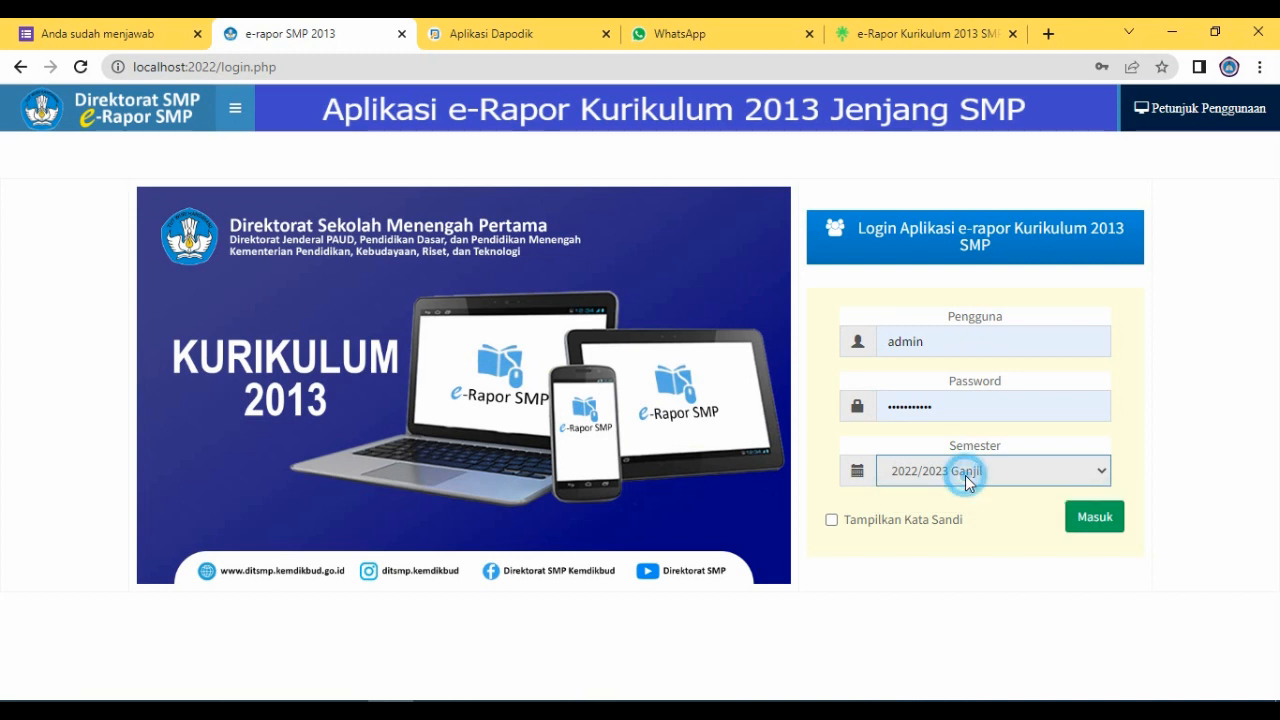
pyautogui.click(1095, 520)
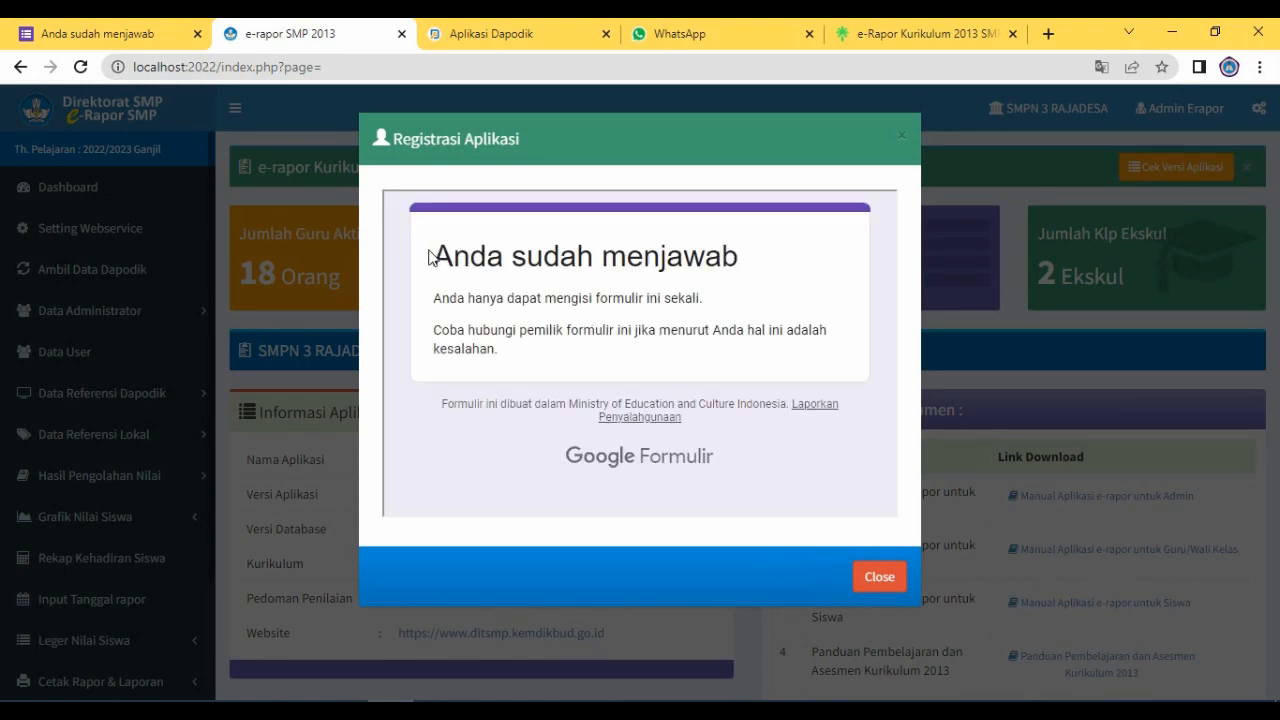
# - Read and close the application registration notice, and look over the admin dashboard
pyautogui.moveTo(460, 266); pyautogui.dragTo(668, 265)
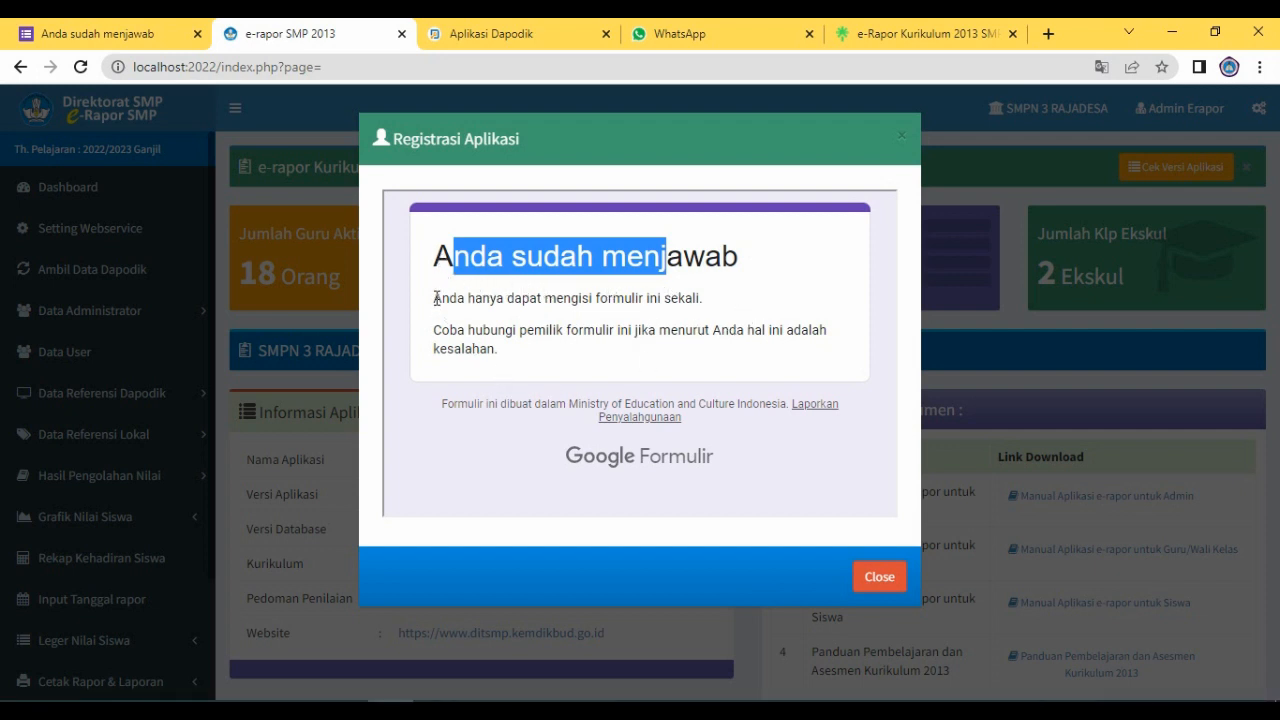
pyautogui.click(500, 285)
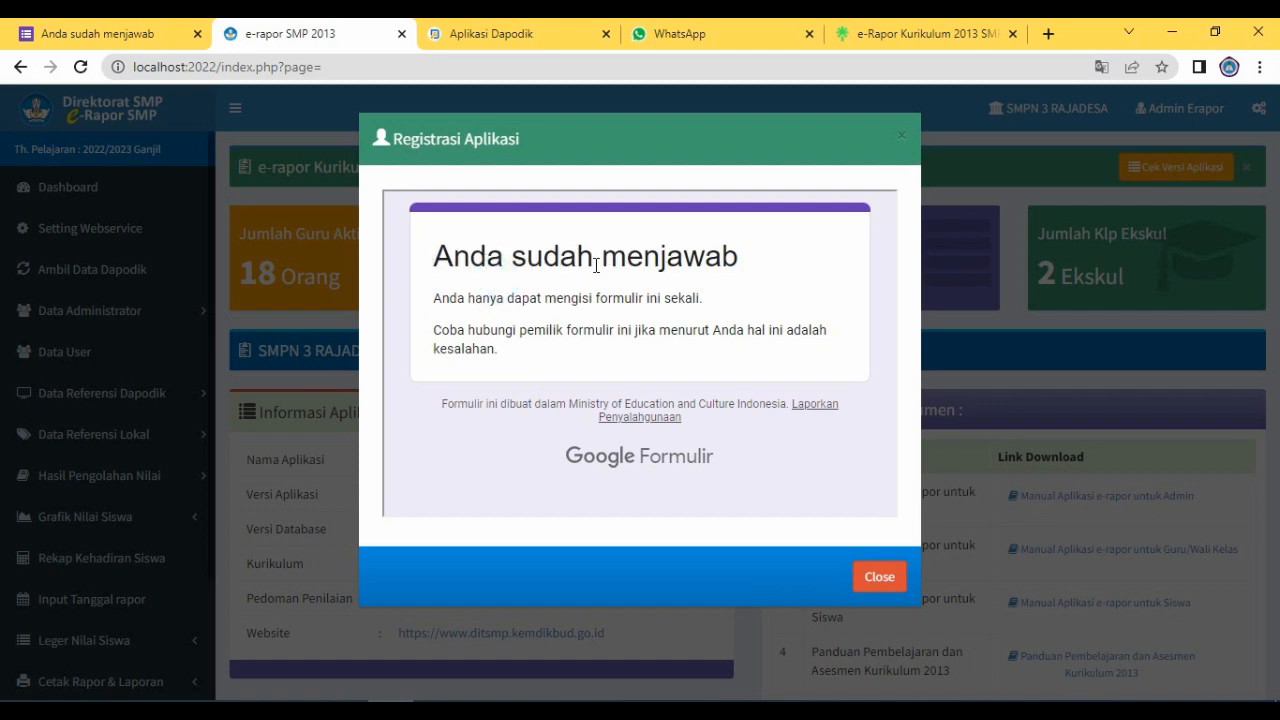
pyautogui.click(879, 578)
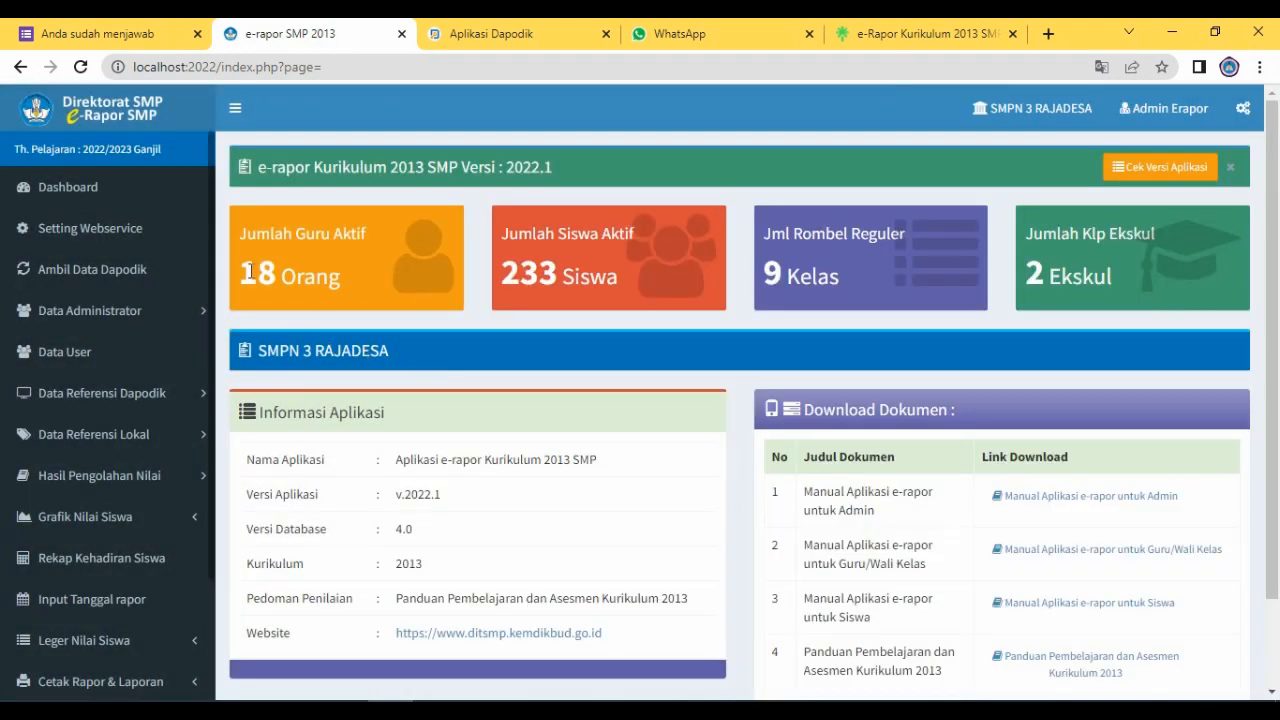
pyautogui.scroll(-2, 245, 266)
pyautogui.scroll(2, 240, 262)
# - Open the Rapor Netira 22 web service connection for editing and bring up the local web service list in Dapodik
pyautogui.click(89, 236)
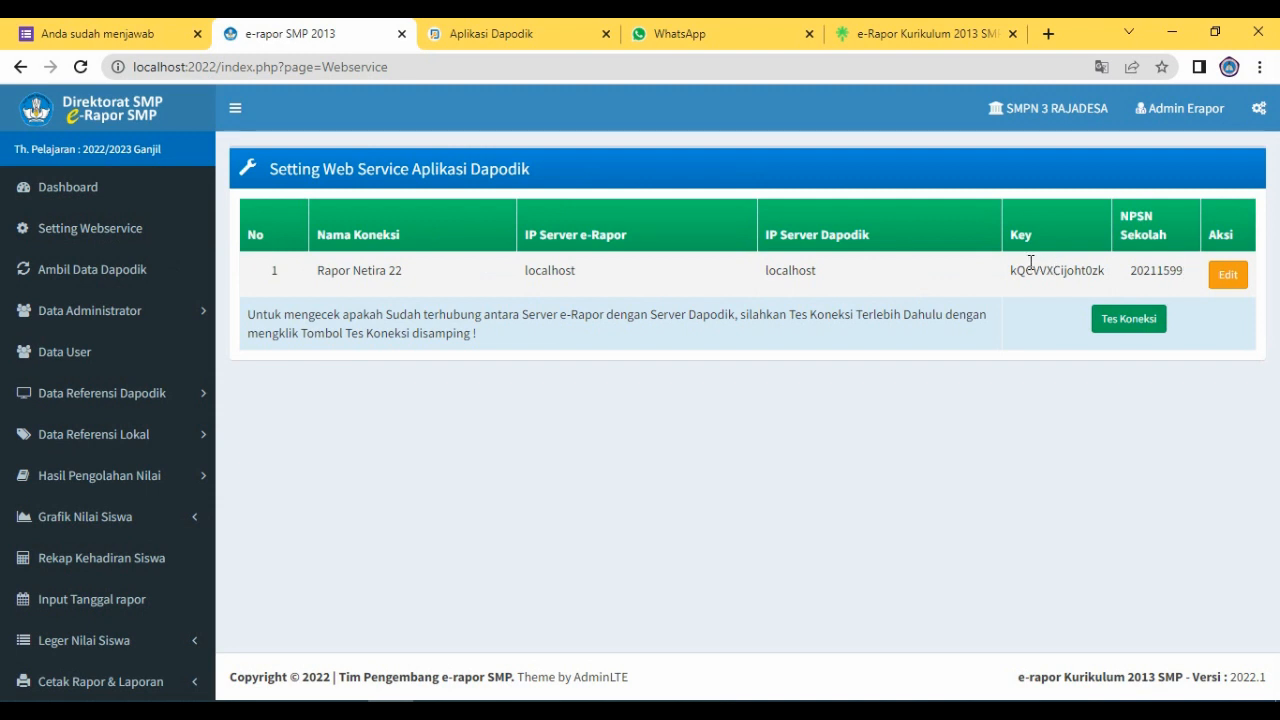
pyautogui.click(1226, 276)
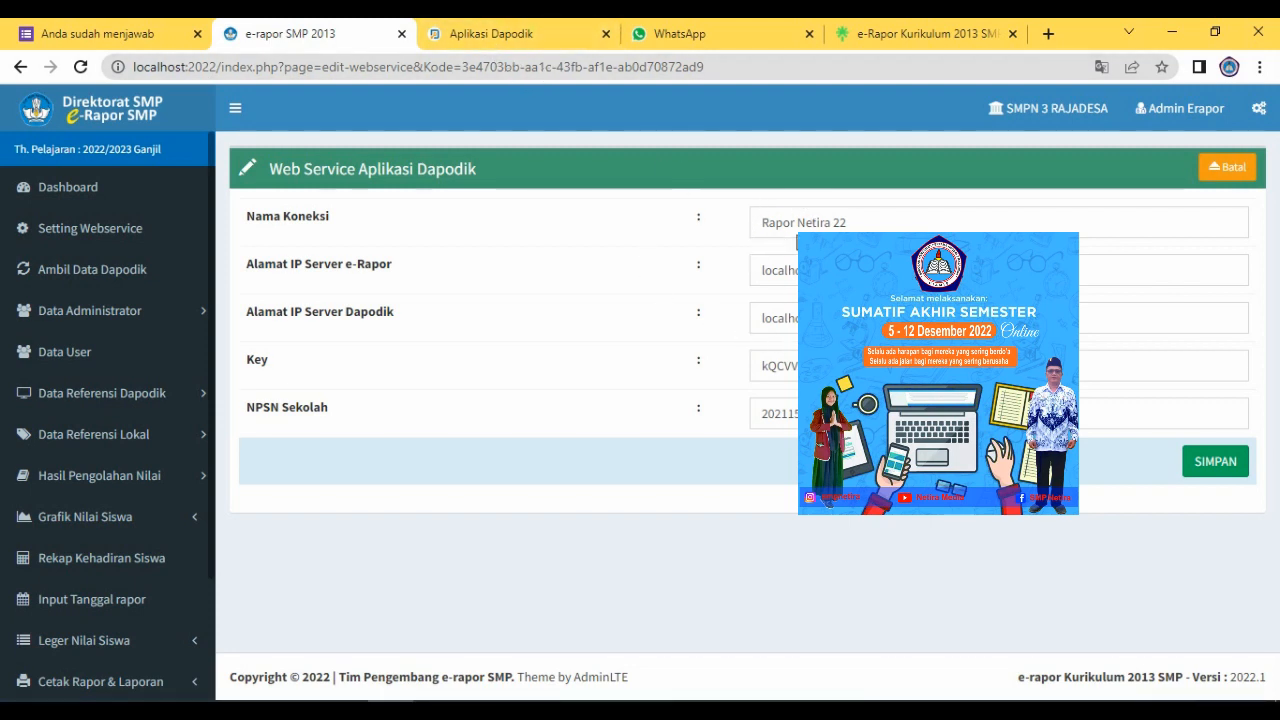
pyautogui.click(491, 35)
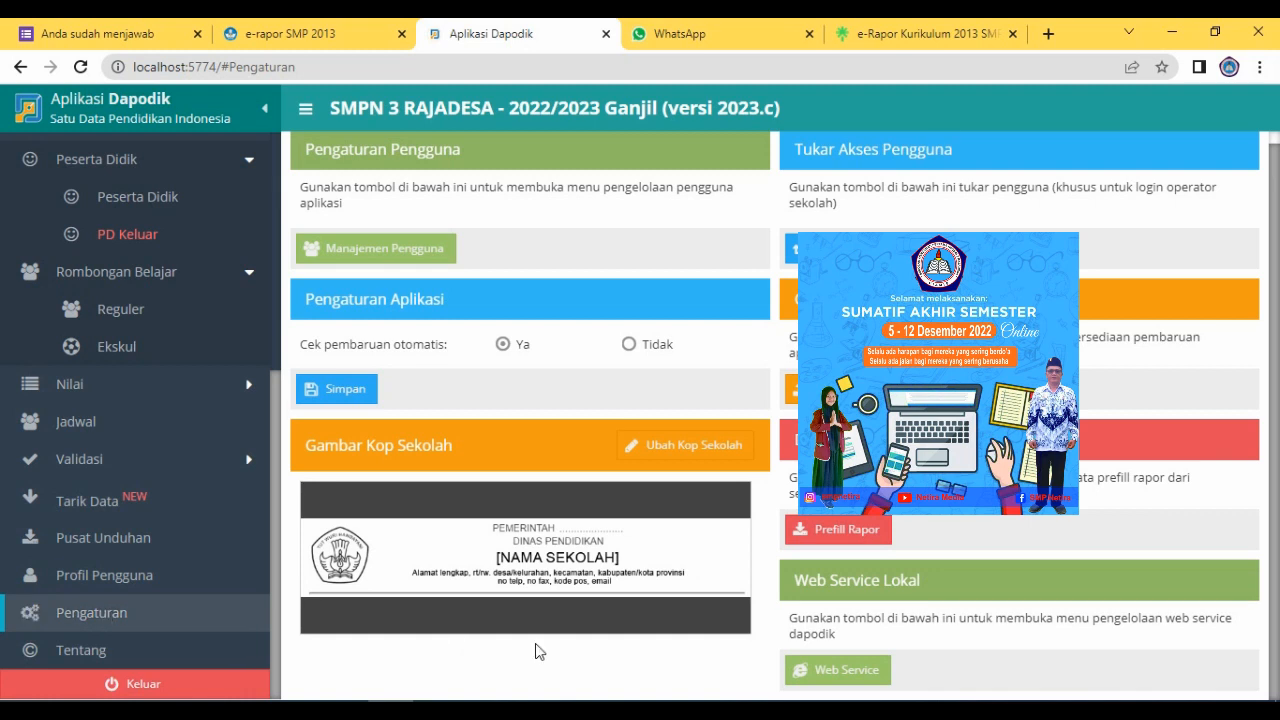
pyautogui.click(857, 686)
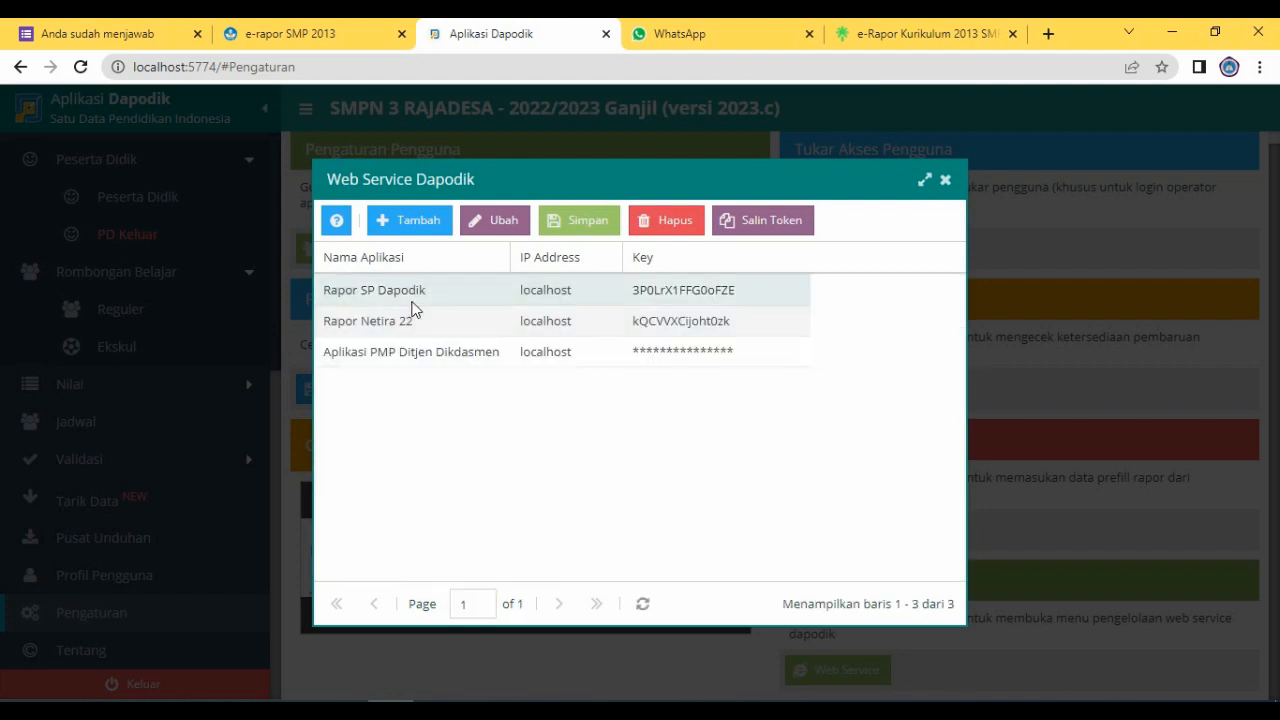
# - Add a blank entry to the Dapodik web service list and delete it again
pyautogui.click(408, 229)
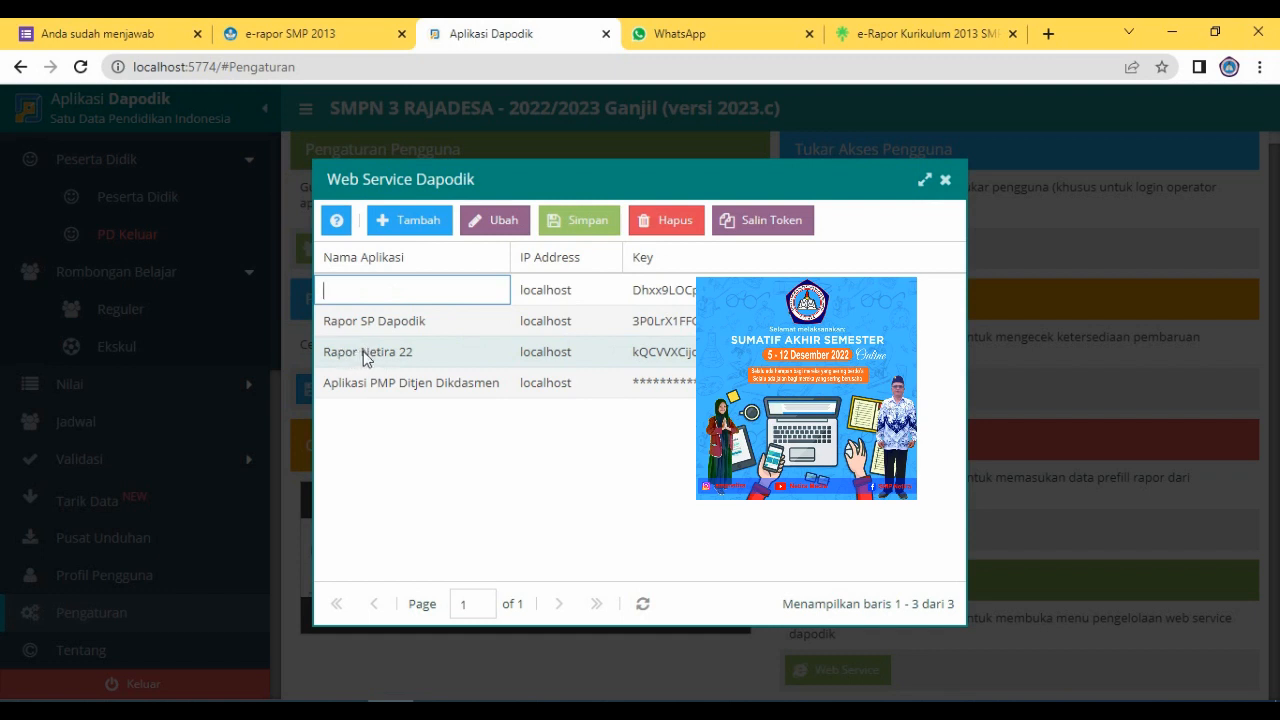
pyautogui.click(545, 289)
pyautogui.click(657, 229)
pyautogui.click(604, 429)
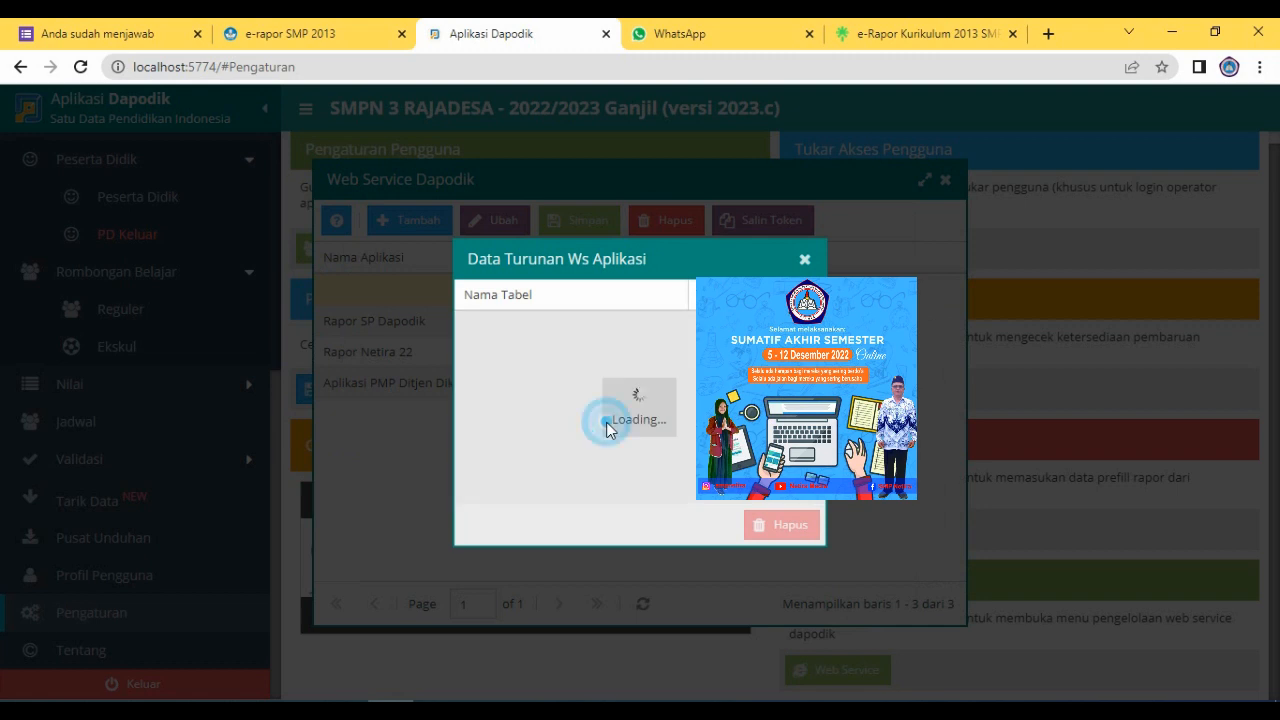
pyautogui.click(777, 527)
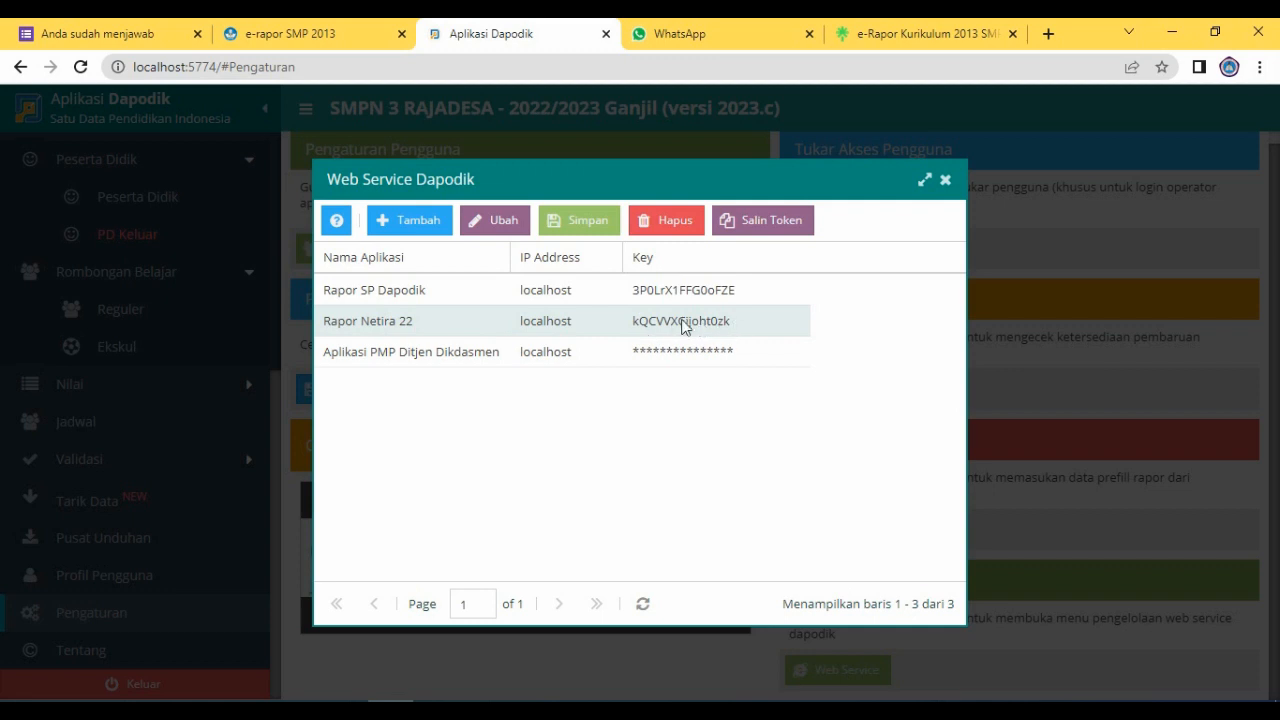
# - Return to e-Rapor, cancel editing the web service connection and test the connection to the local Dapodik
pyautogui.click(945, 181)
pyautogui.click(295, 35)
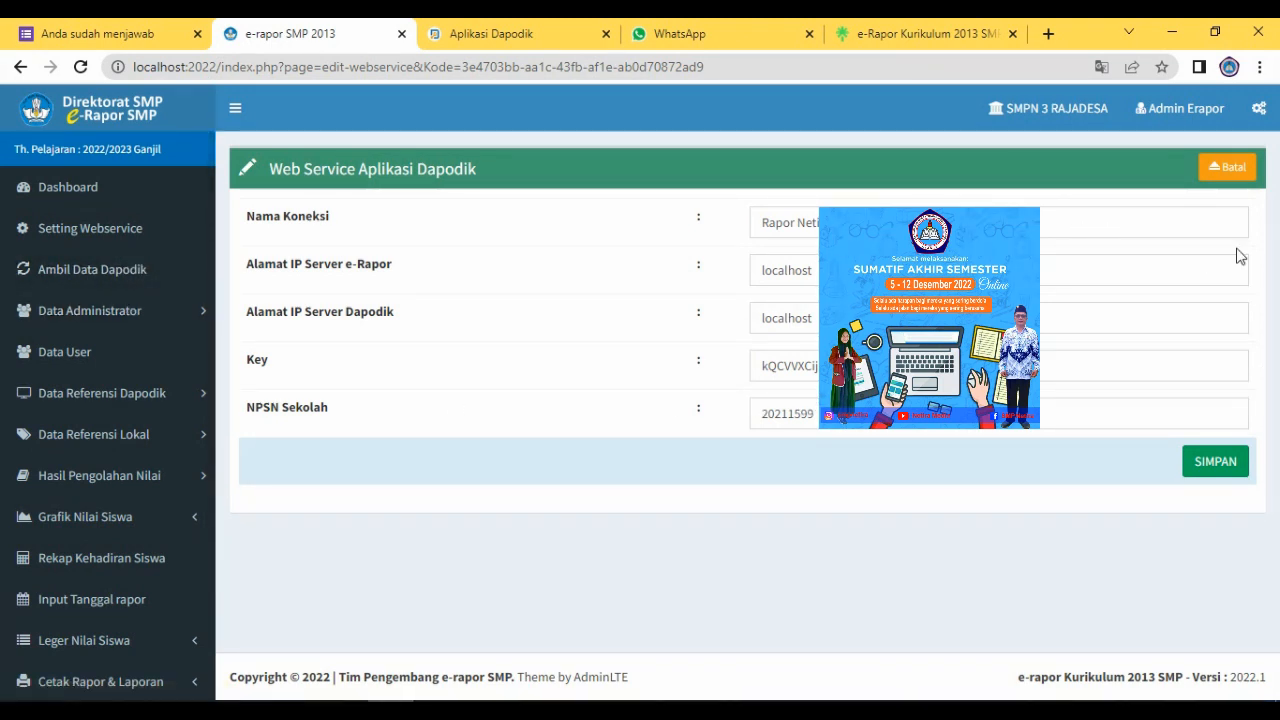
pyautogui.click(1226, 168)
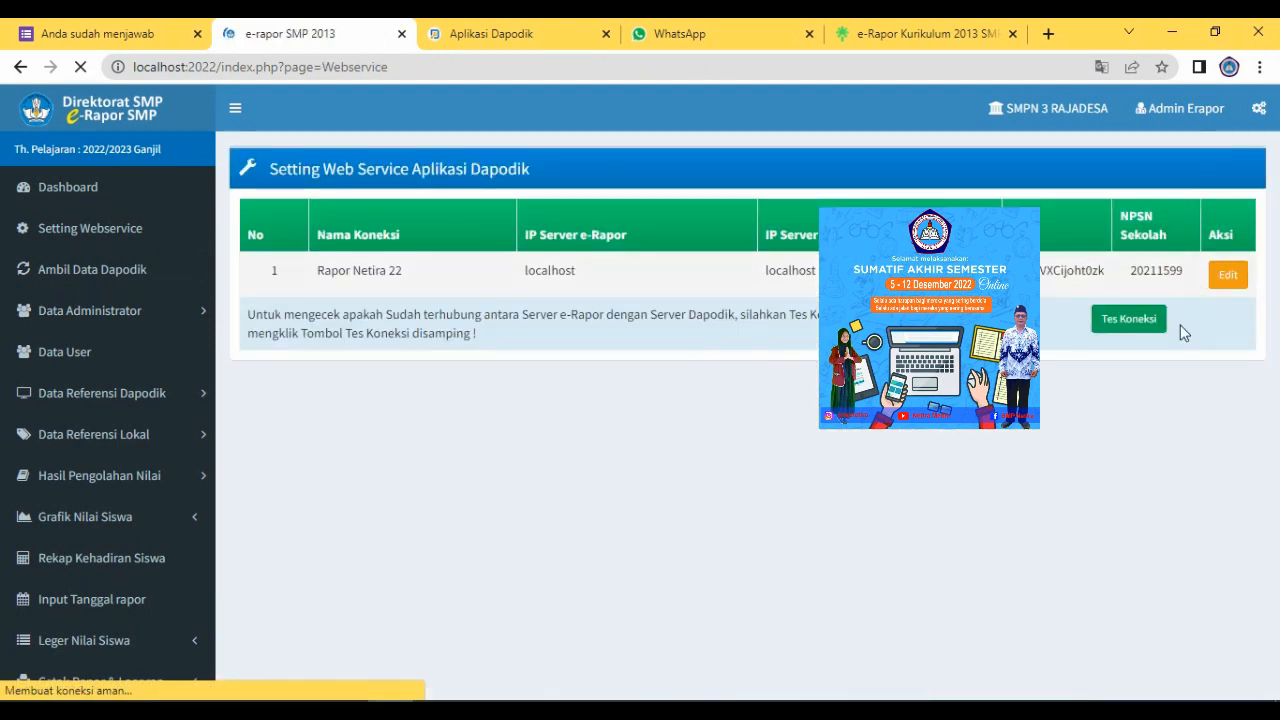
pyautogui.click(1113, 320)
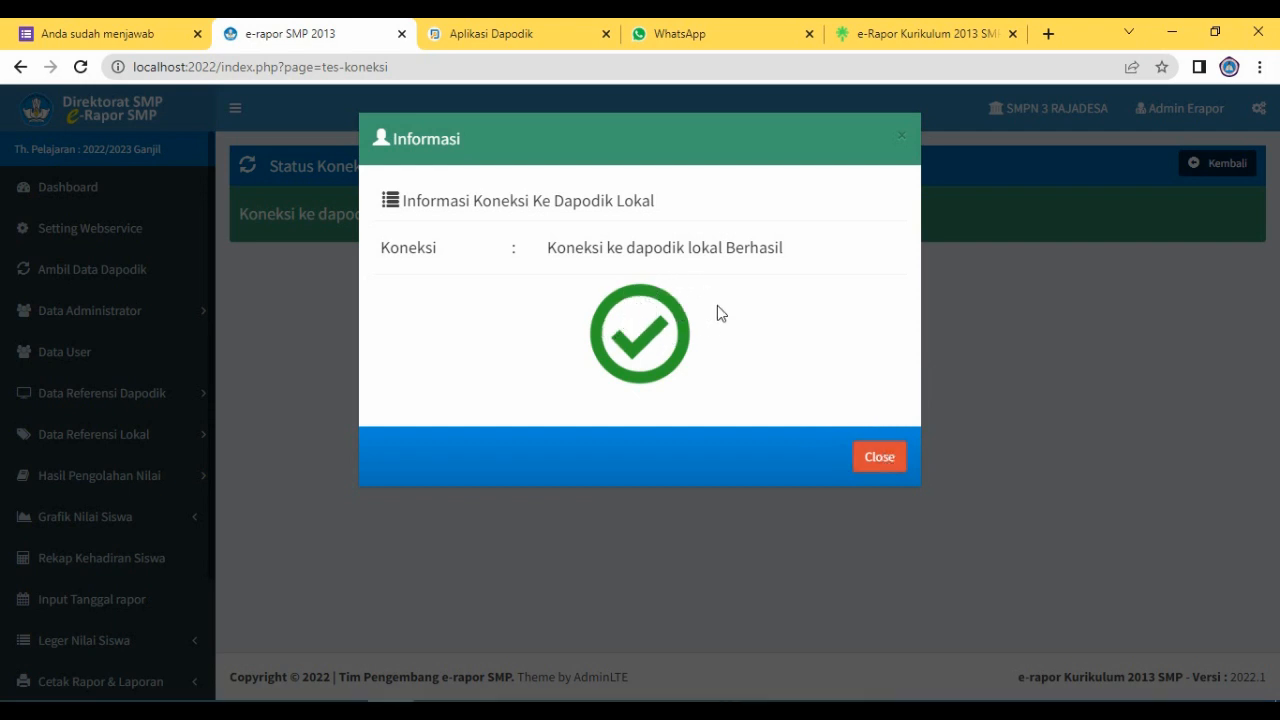
pyautogui.click(876, 458)
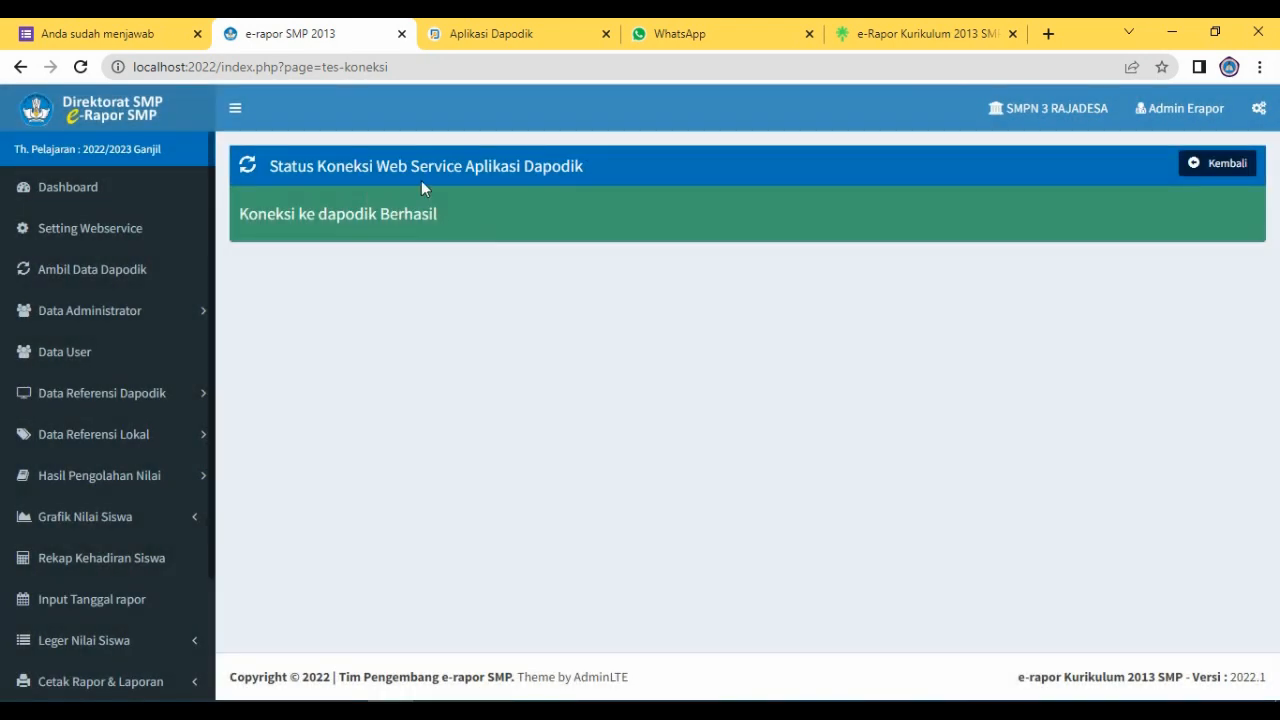
pyautogui.click(508, 31)
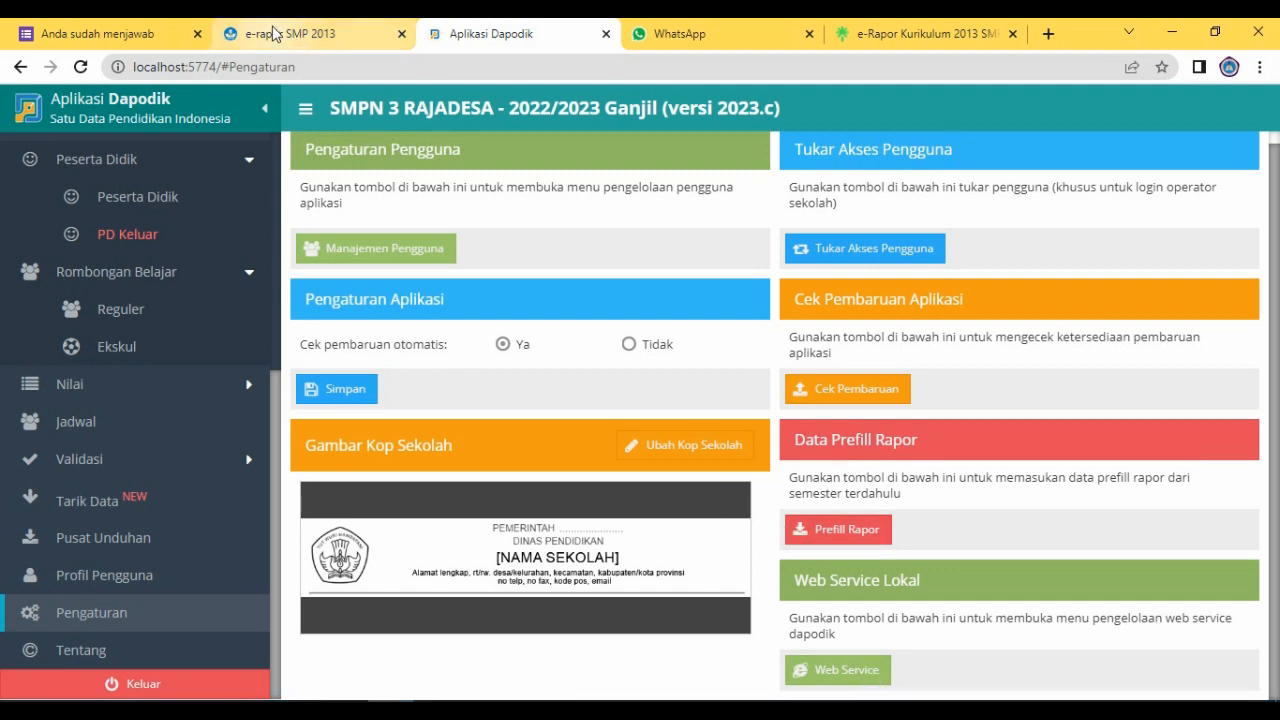
pyautogui.click(303, 36)
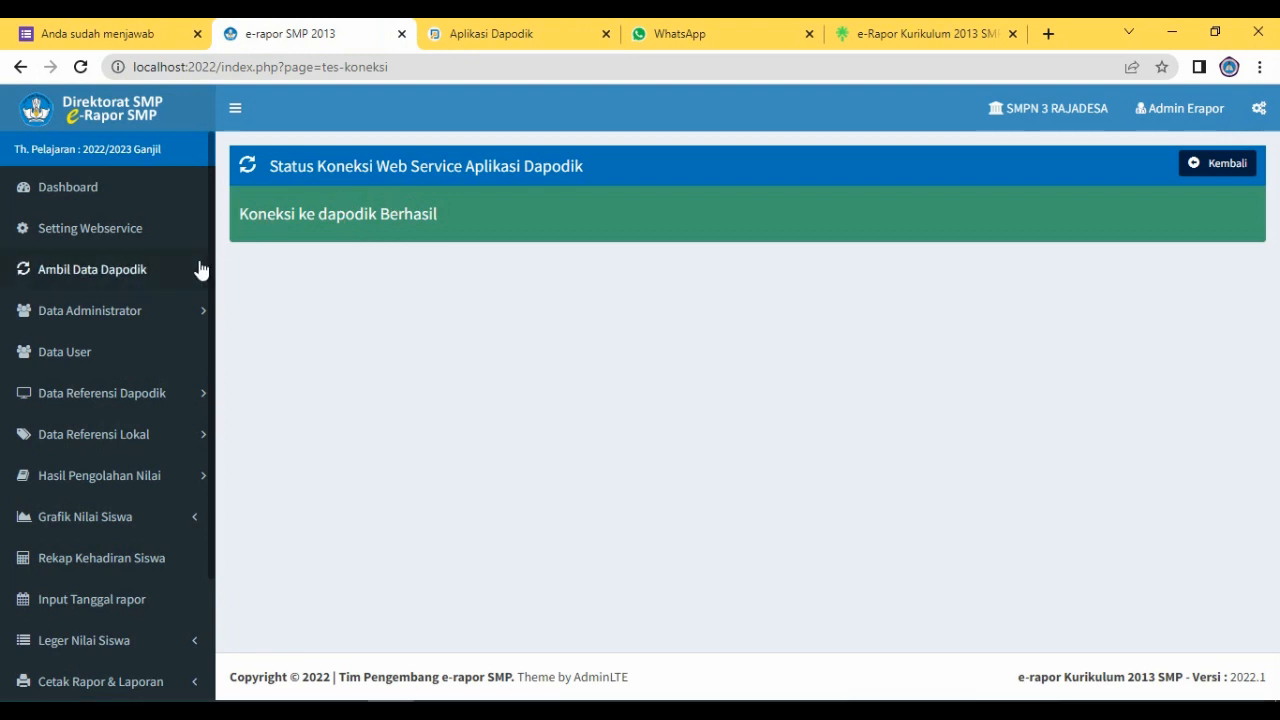
# - Review the local Dapodik data retrieval page, the Data Administrator options and the teacher and student user lists
pyautogui.click(134, 276)
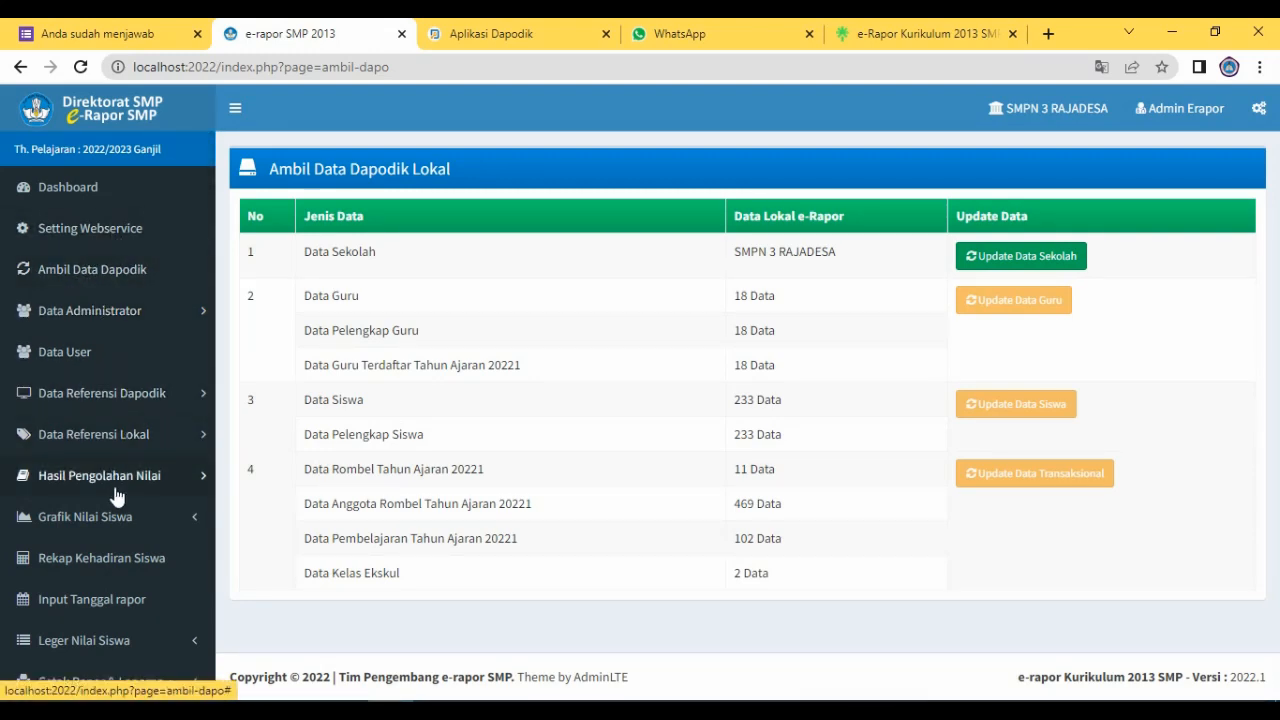
pyautogui.click(153, 313)
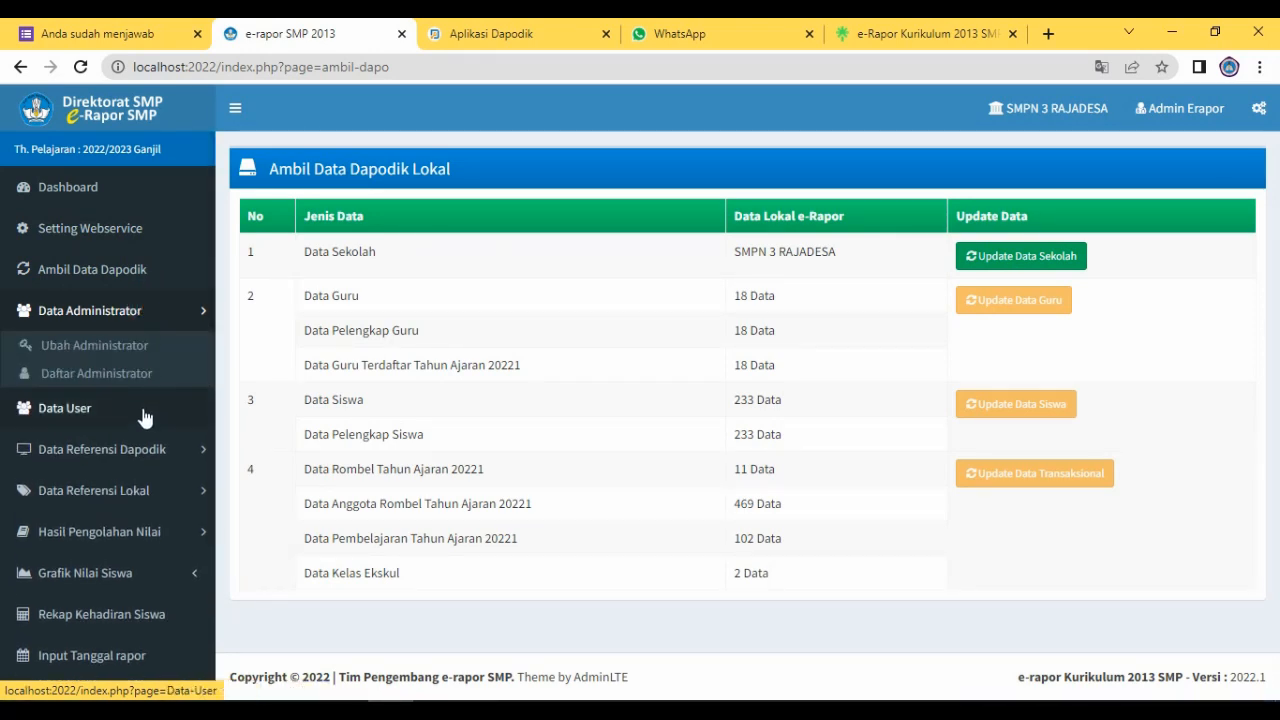
pyautogui.click(75, 416)
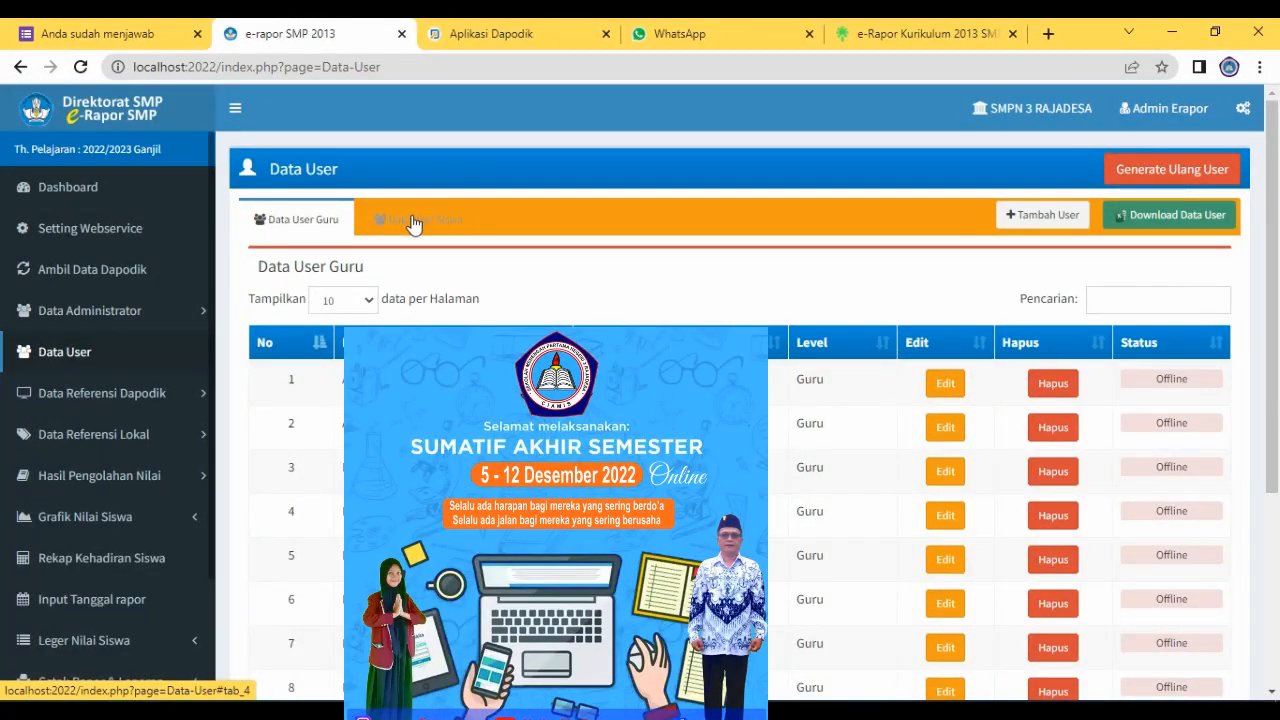
pyautogui.click(414, 219)
pyautogui.click(286, 219)
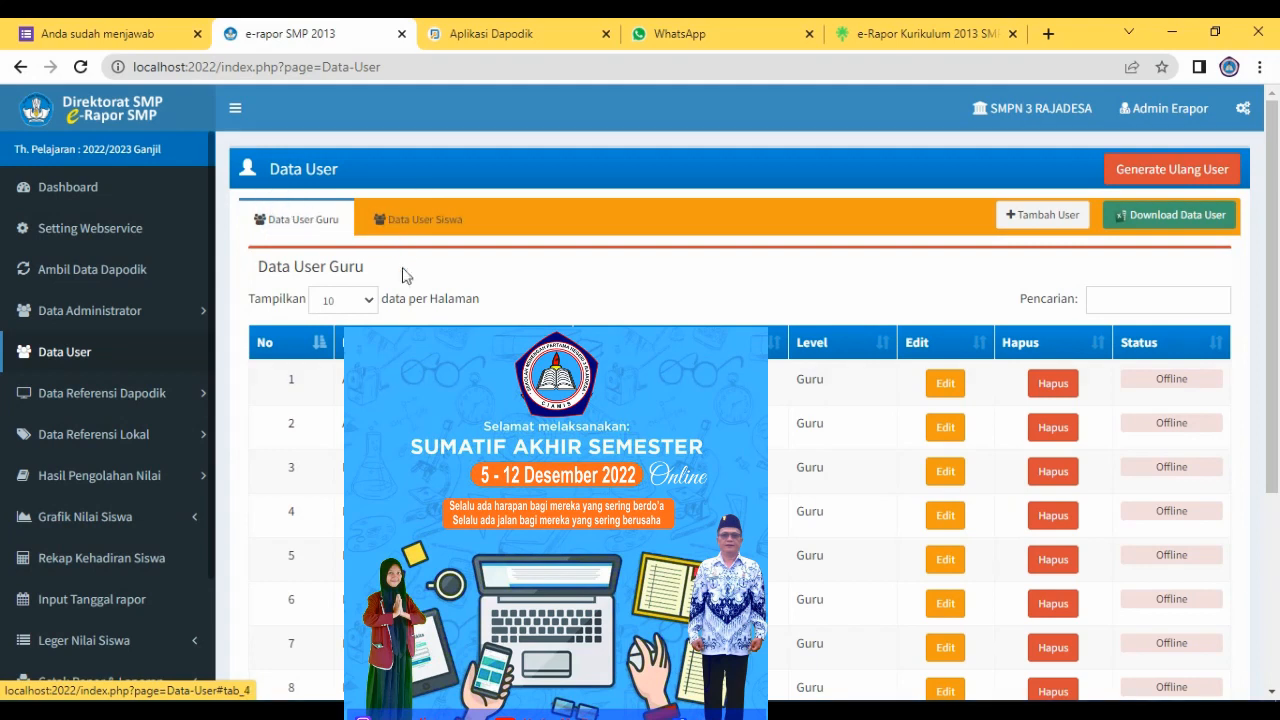
# - Look over the school logo upload page and the Mapel Muatan Sekolah list in the local reference data
pyautogui.click(140, 477)
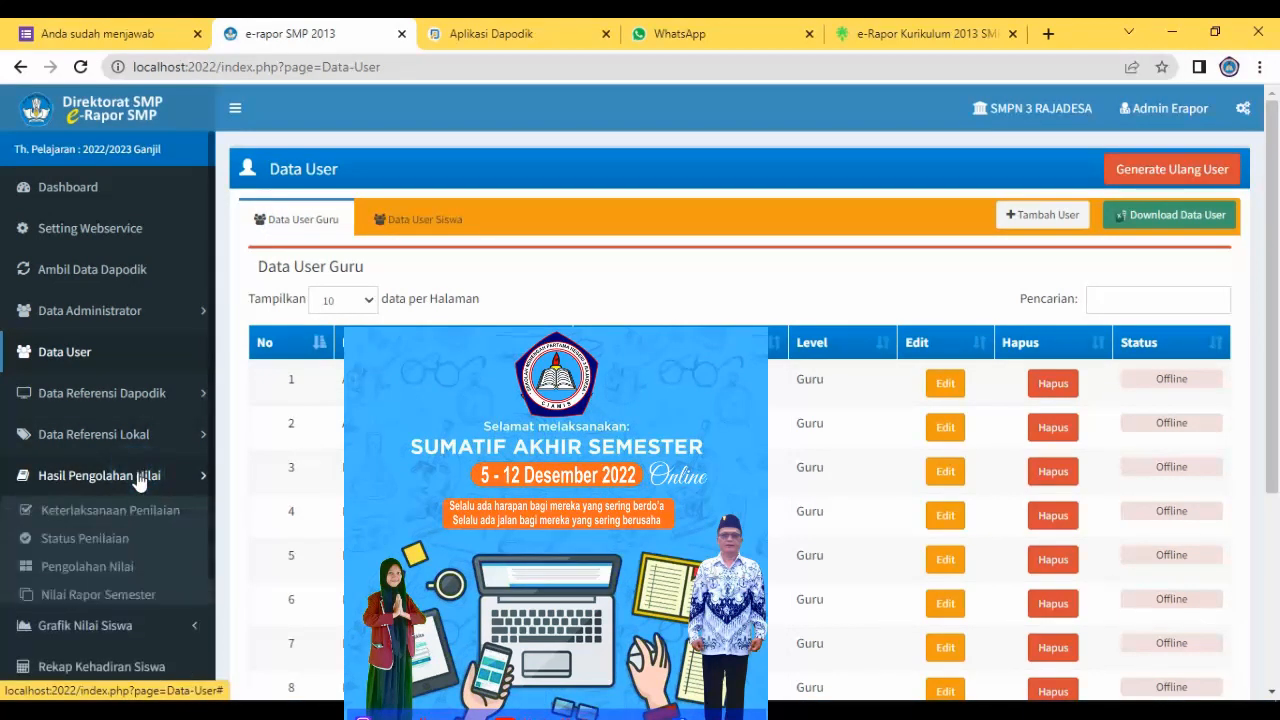
pyautogui.click(131, 435)
pyautogui.click(96, 470)
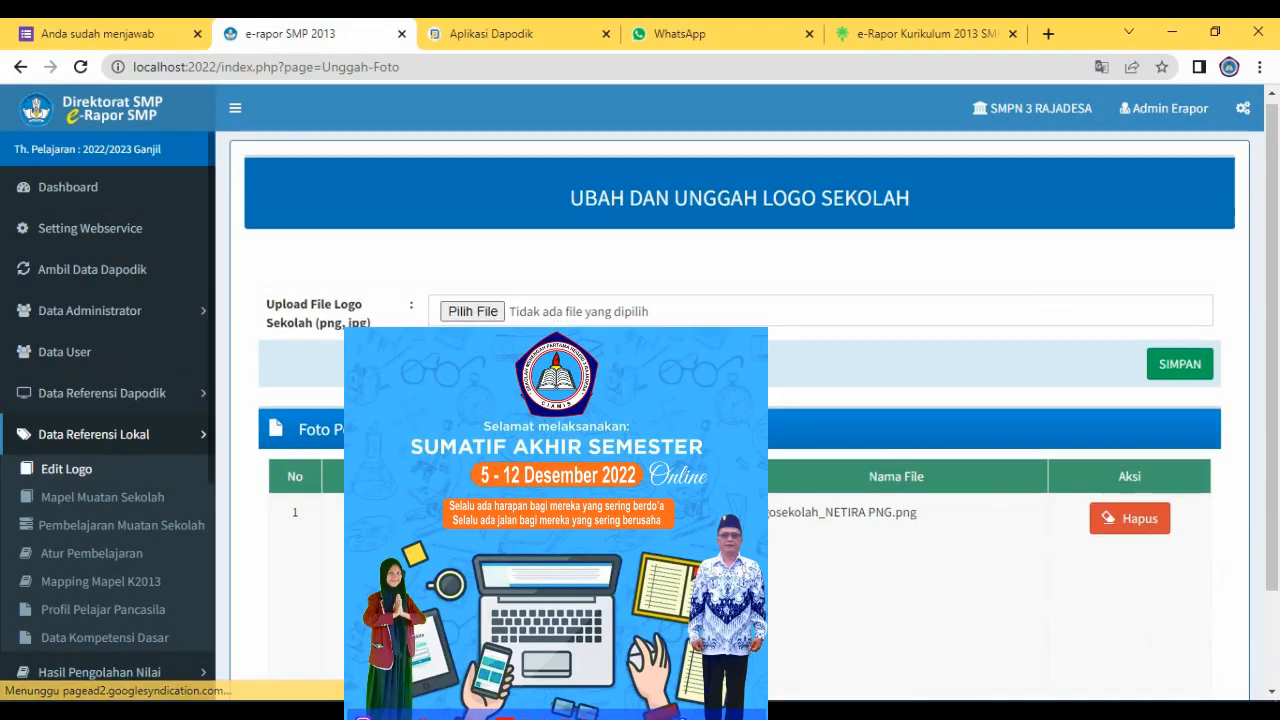
pyautogui.scroll(-2, 740, 400)
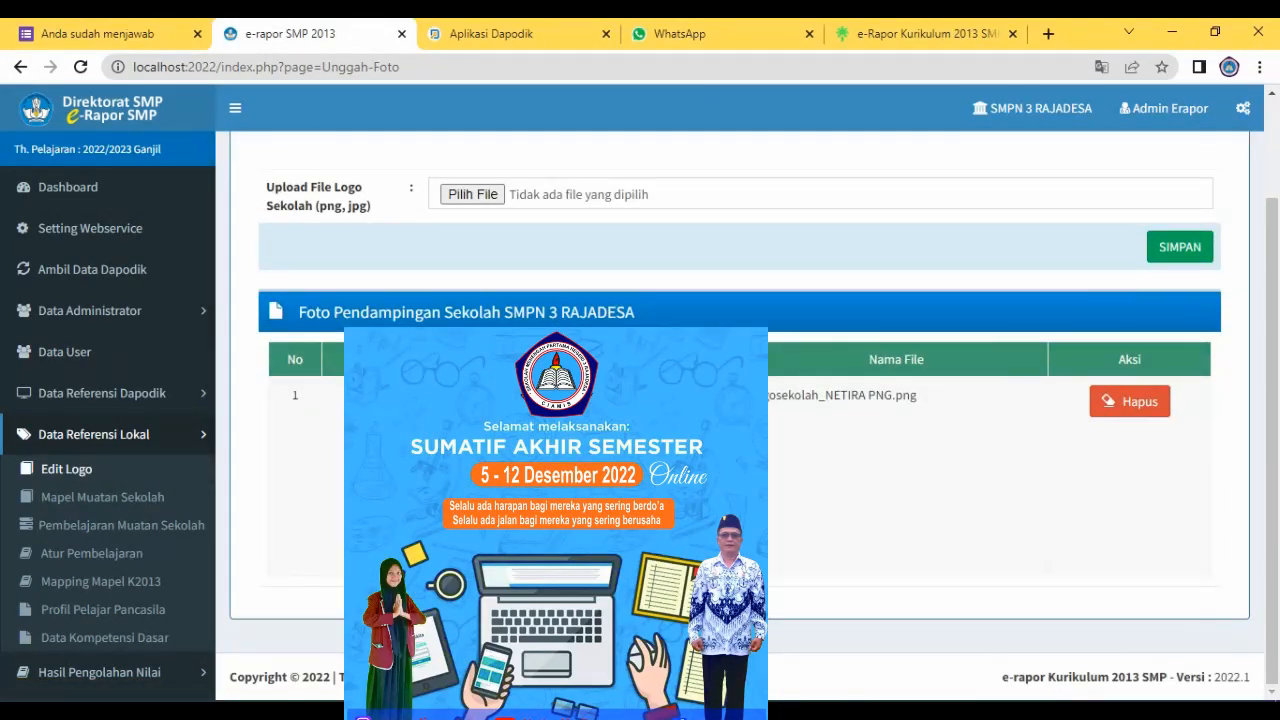
pyautogui.click(127, 500)
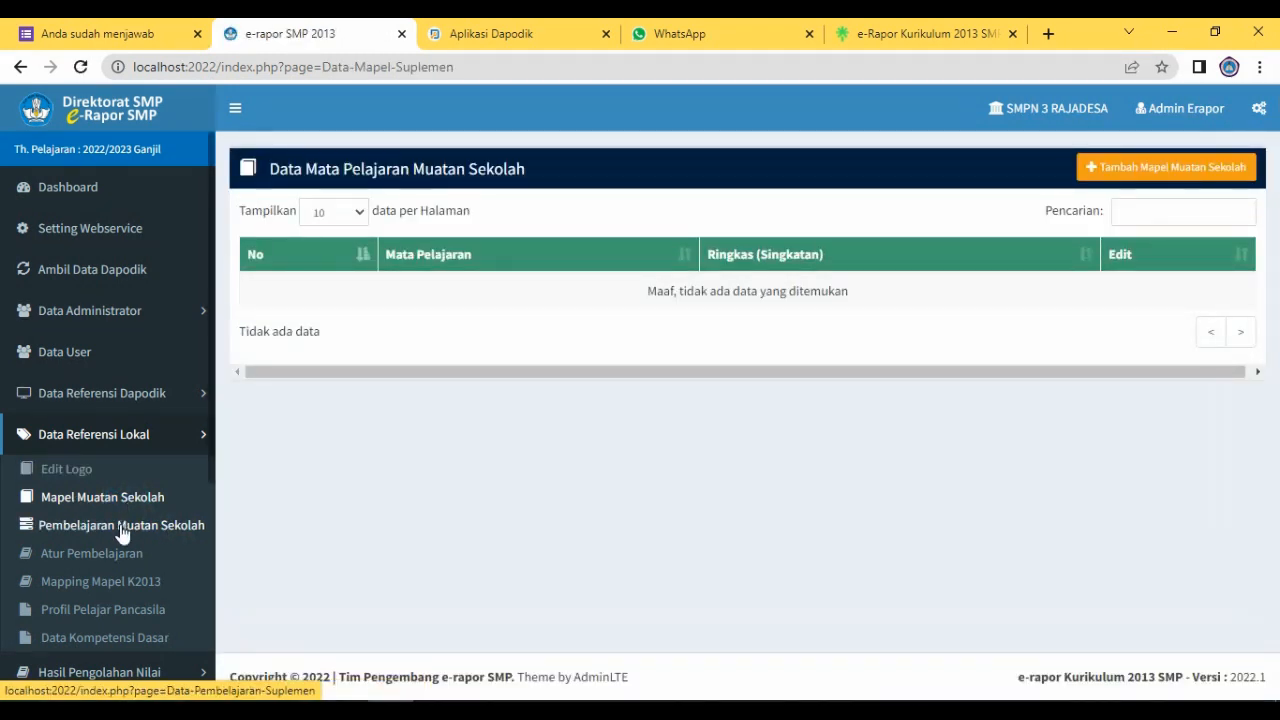
# - Examine the Kurikulum 2013 subject mapping with its report names, groups and report order numbers
pyautogui.click(142, 592)
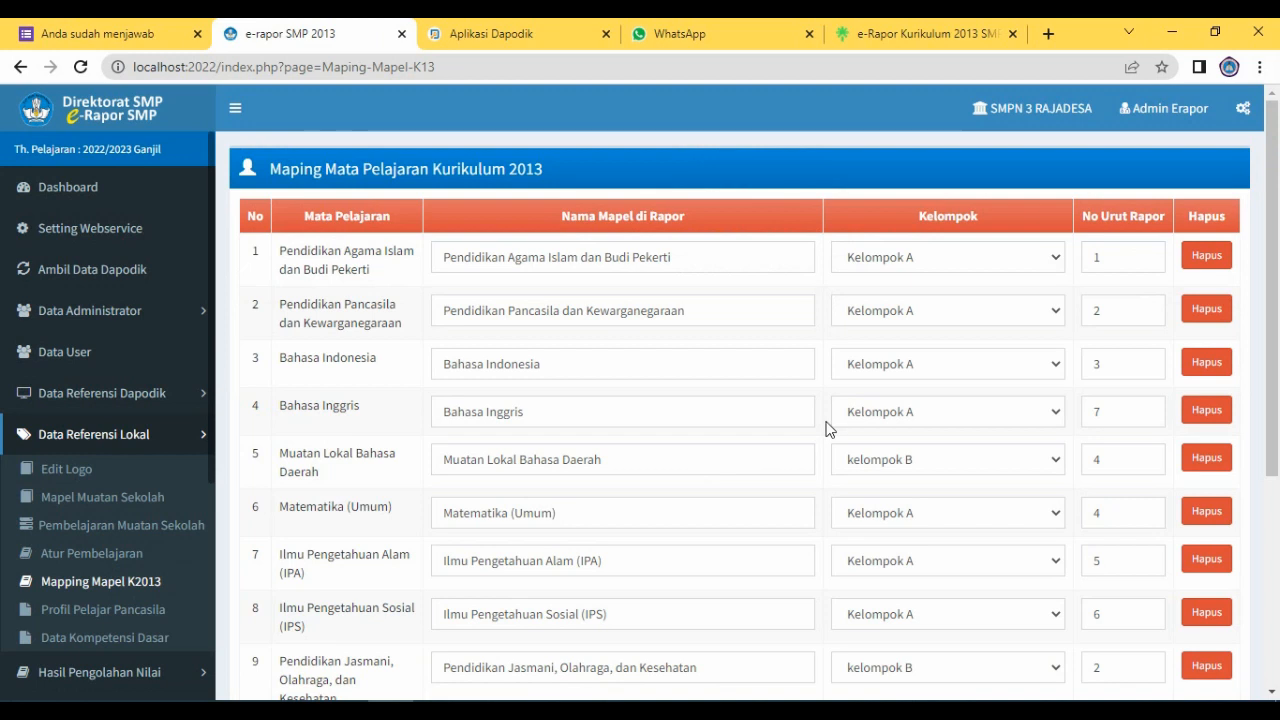
pyautogui.scroll(-3, 826, 428)
pyautogui.scroll(2, 826, 428)
pyautogui.scroll(1, 826, 428)
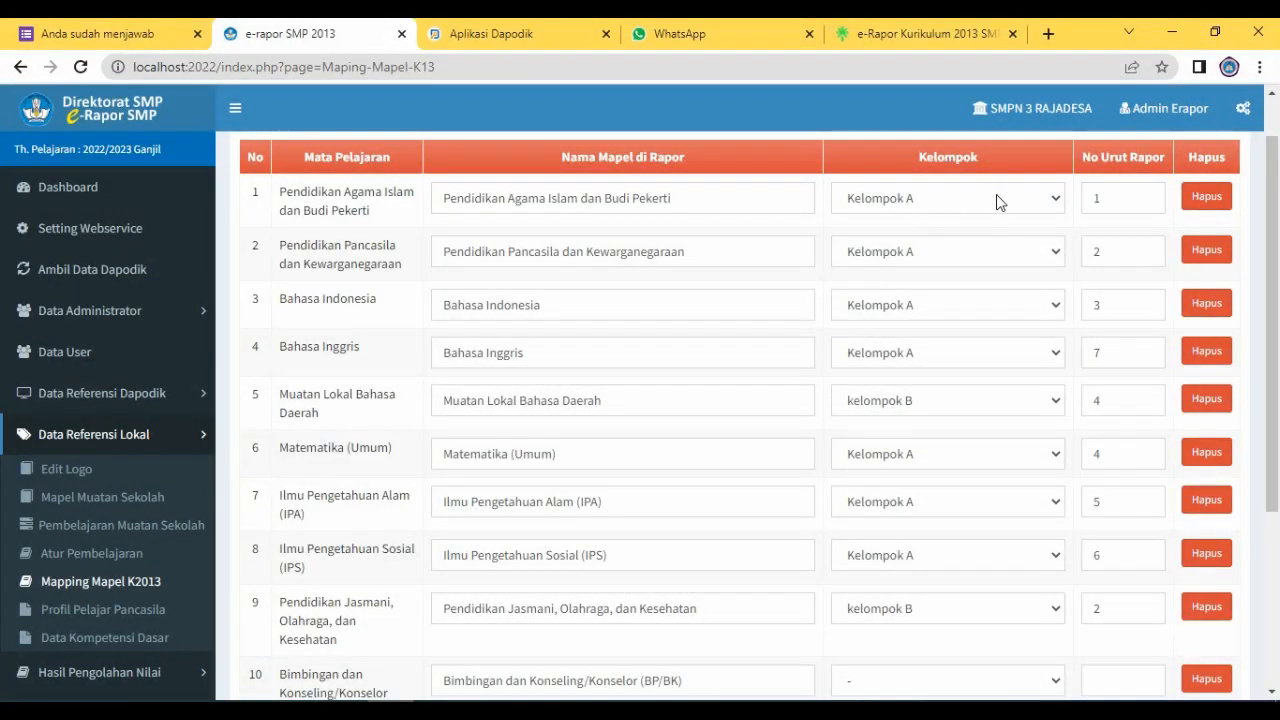
# - View the Profil Pelajar Pancasila elements and the Data Kompetensi Dasar page, and check the remaining admin options
pyautogui.click(147, 608)
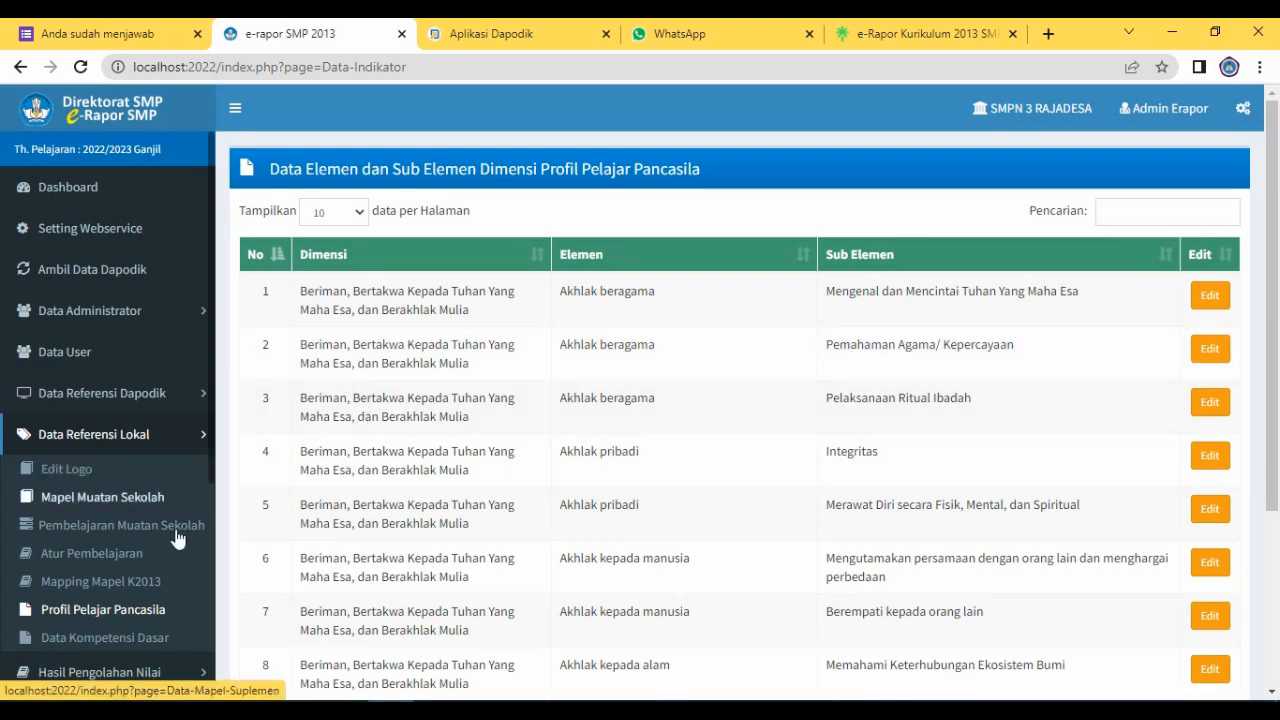
pyautogui.click(145, 638)
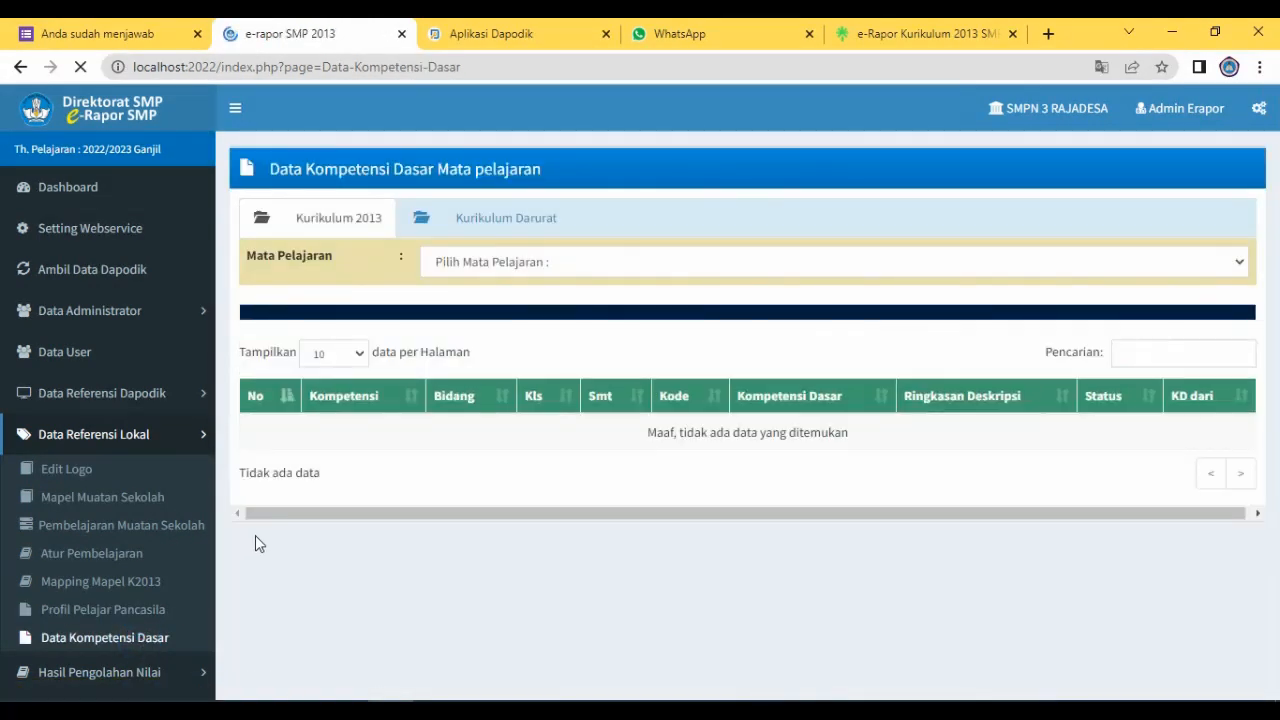
pyautogui.scroll(-3, 157, 534)
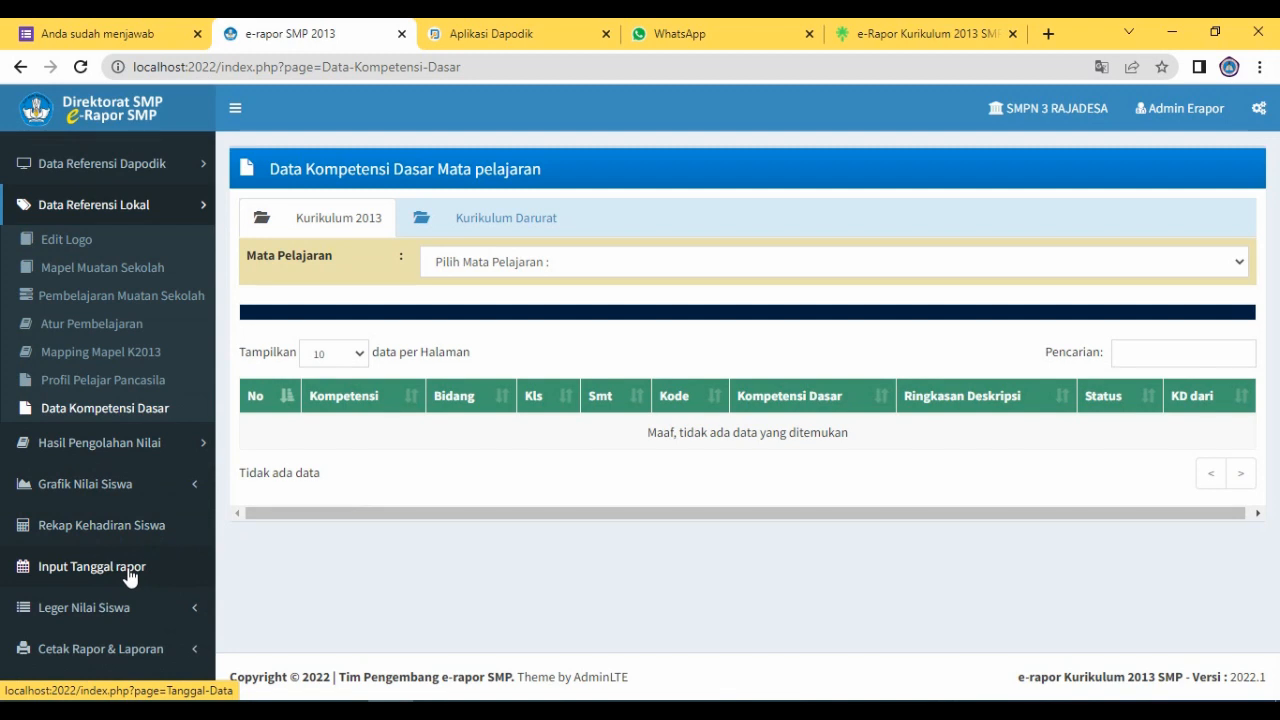
pyautogui.scroll(3, 131, 512)
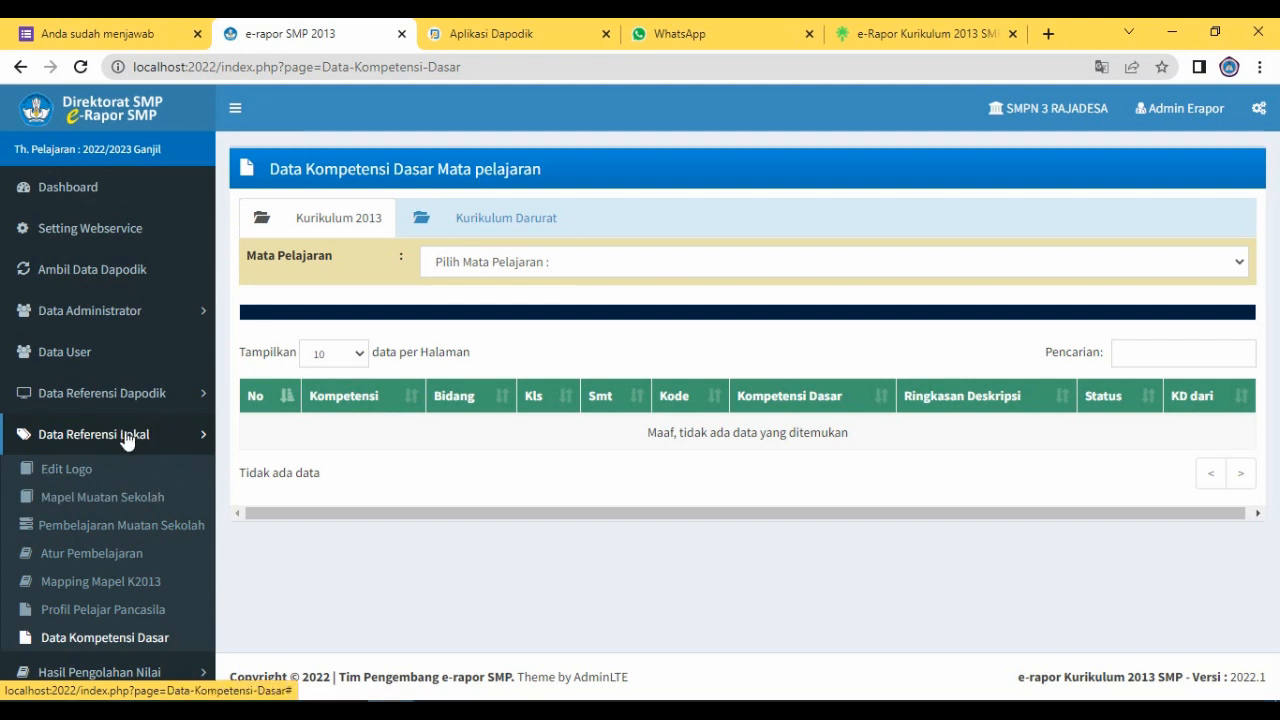
# - Review the Data Administrator and Data Referensi Dapodik options, checking the Dapodik application before returning to e-Rapor
pyautogui.click(119, 325)
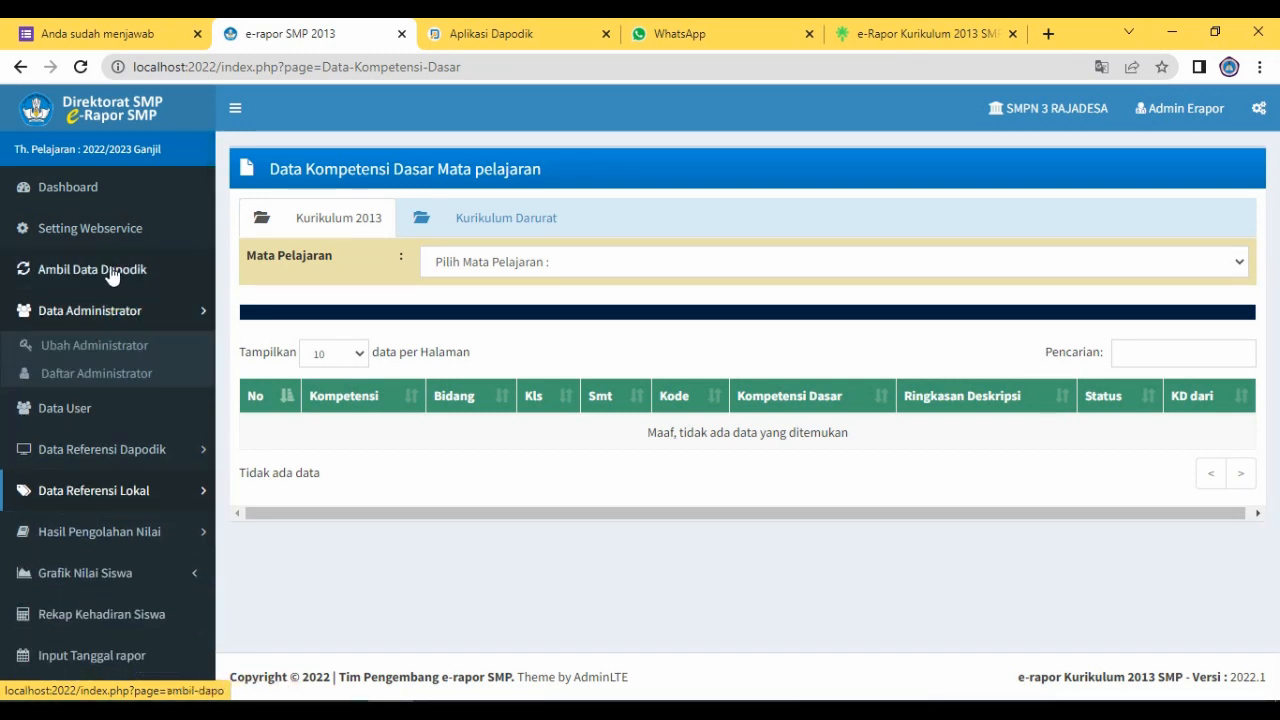
pyautogui.click(120, 450)
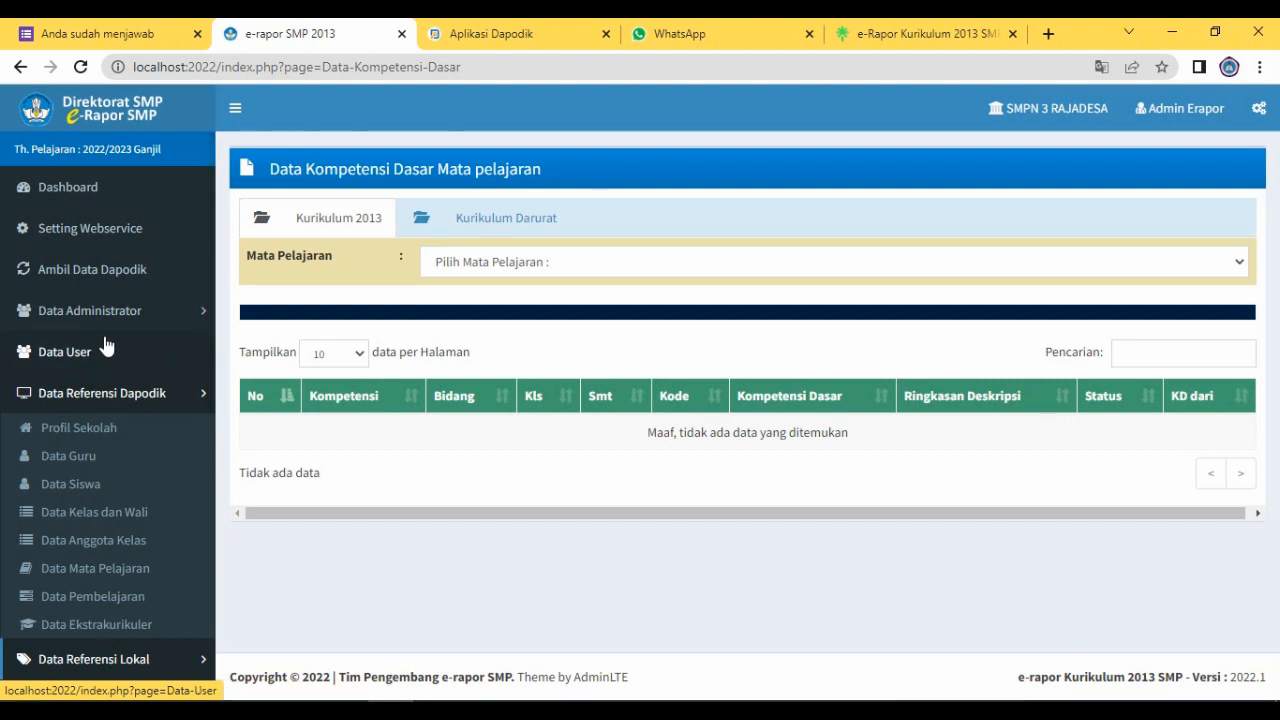
pyautogui.scroll(-1, 106, 345)
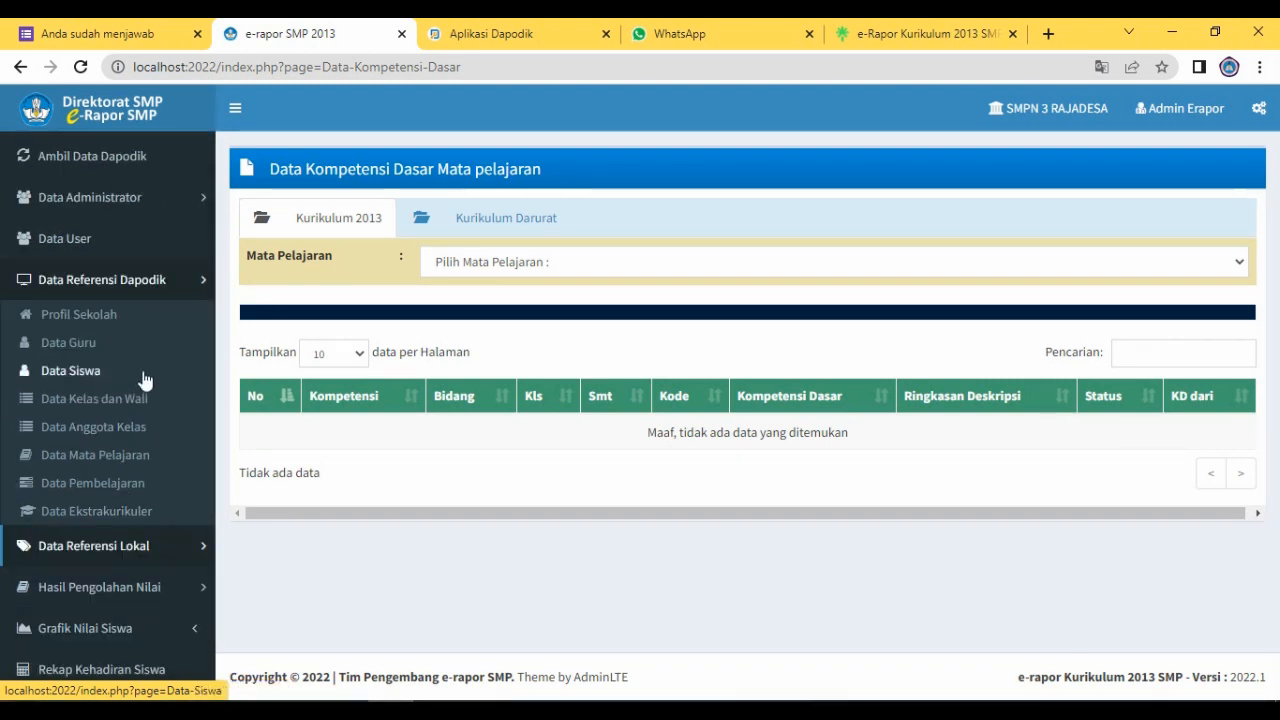
pyautogui.click(580, 36)
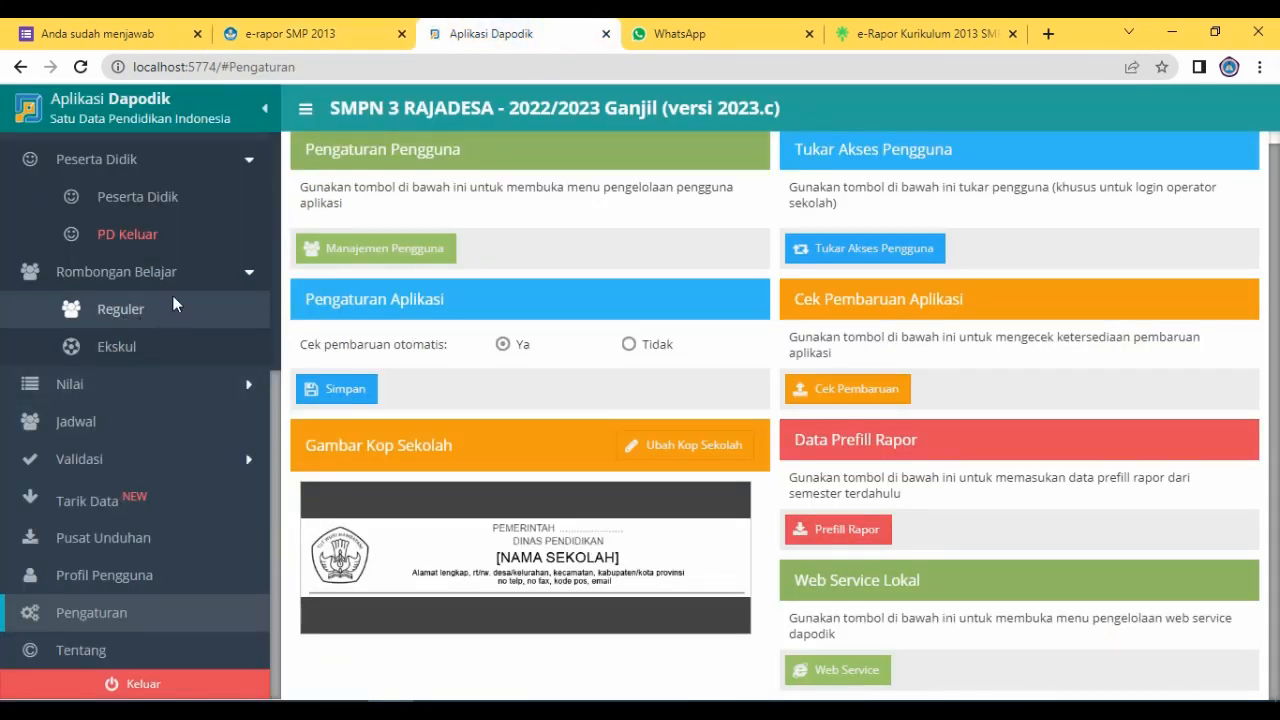
pyautogui.click(288, 36)
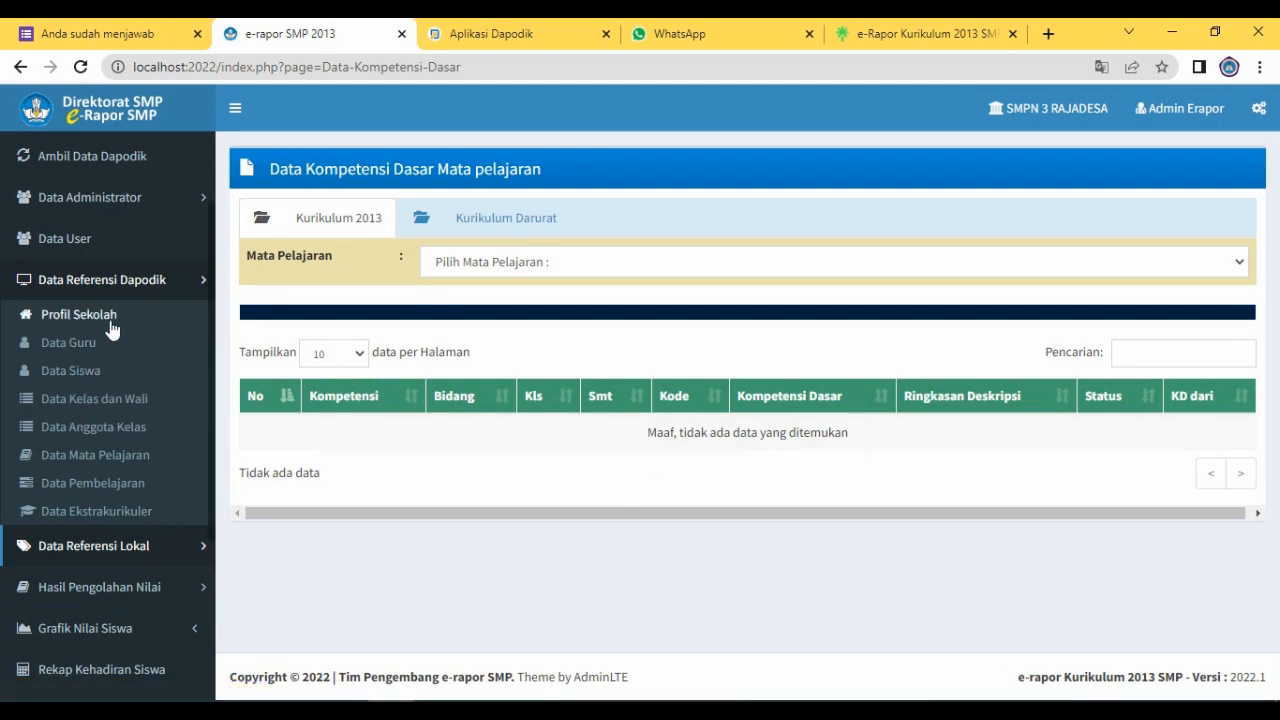
pyautogui.scroll(2, 110, 330)
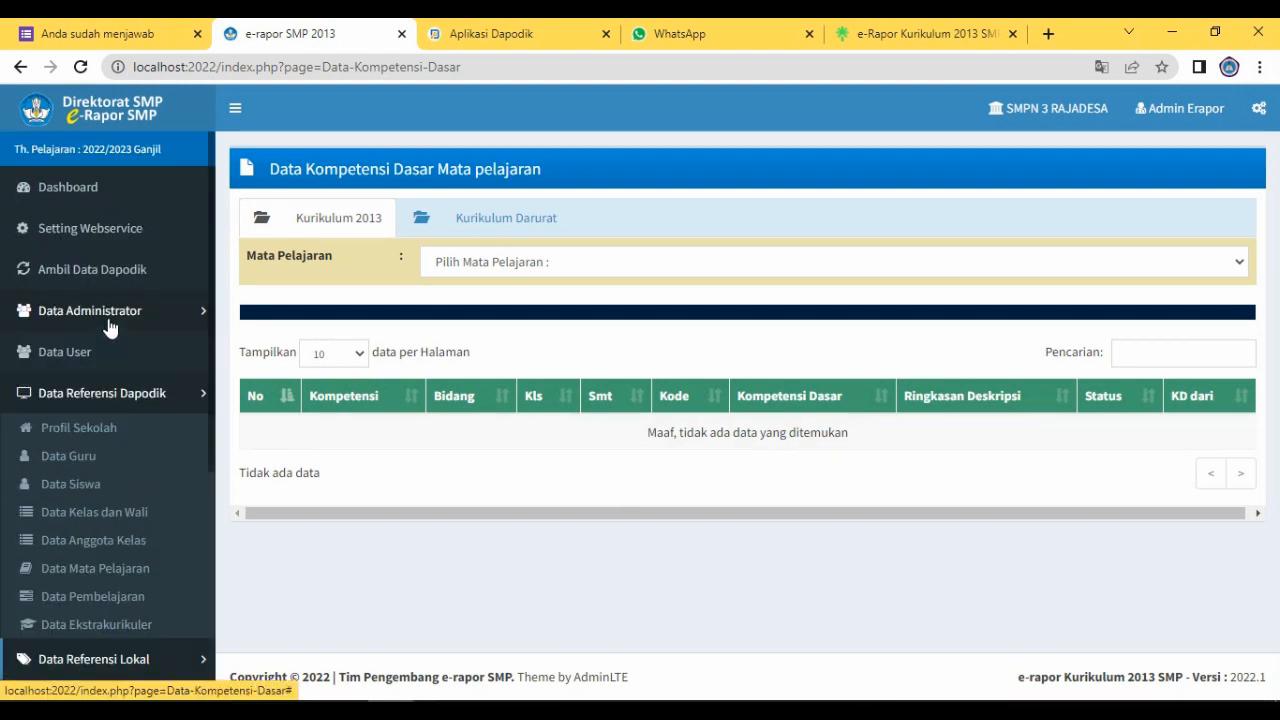
# - Log out of the admin account and log in with the teacher's user ID and password, dismissing the browser's offer to save the password
pyautogui.click(1190, 112)
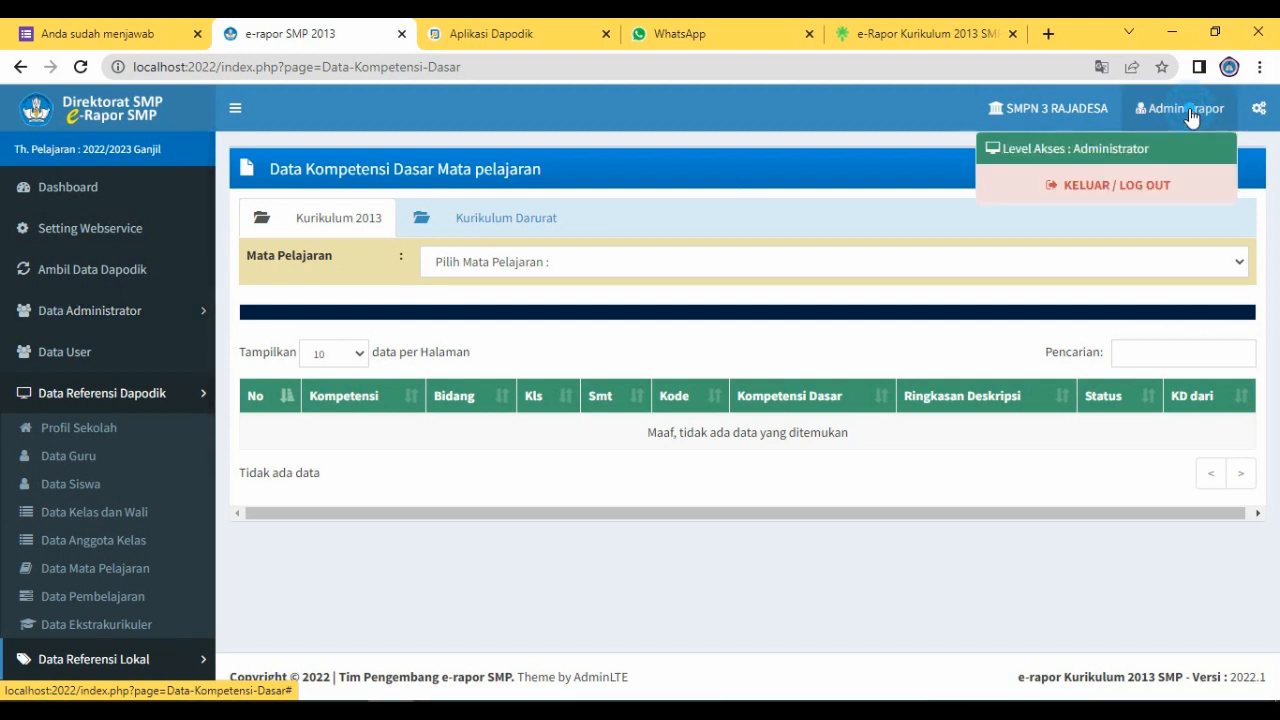
pyautogui.click(1122, 190)
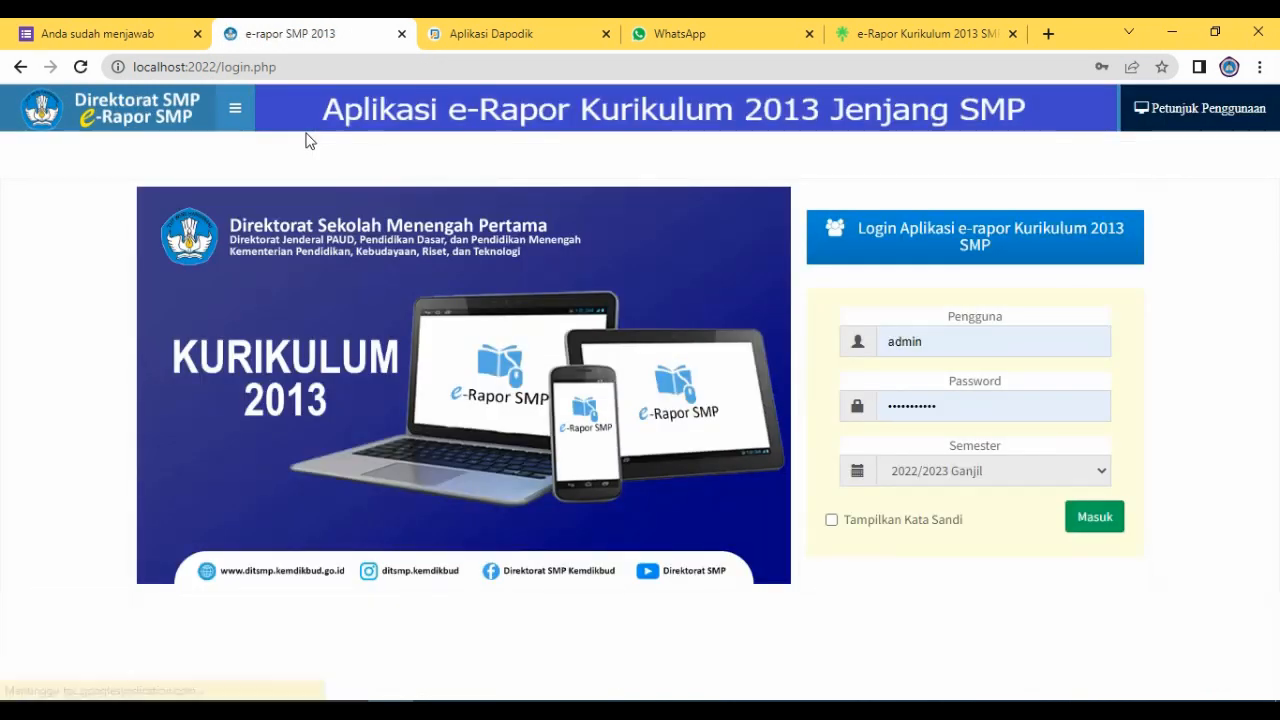
pyautogui.doubleClick(968, 341)
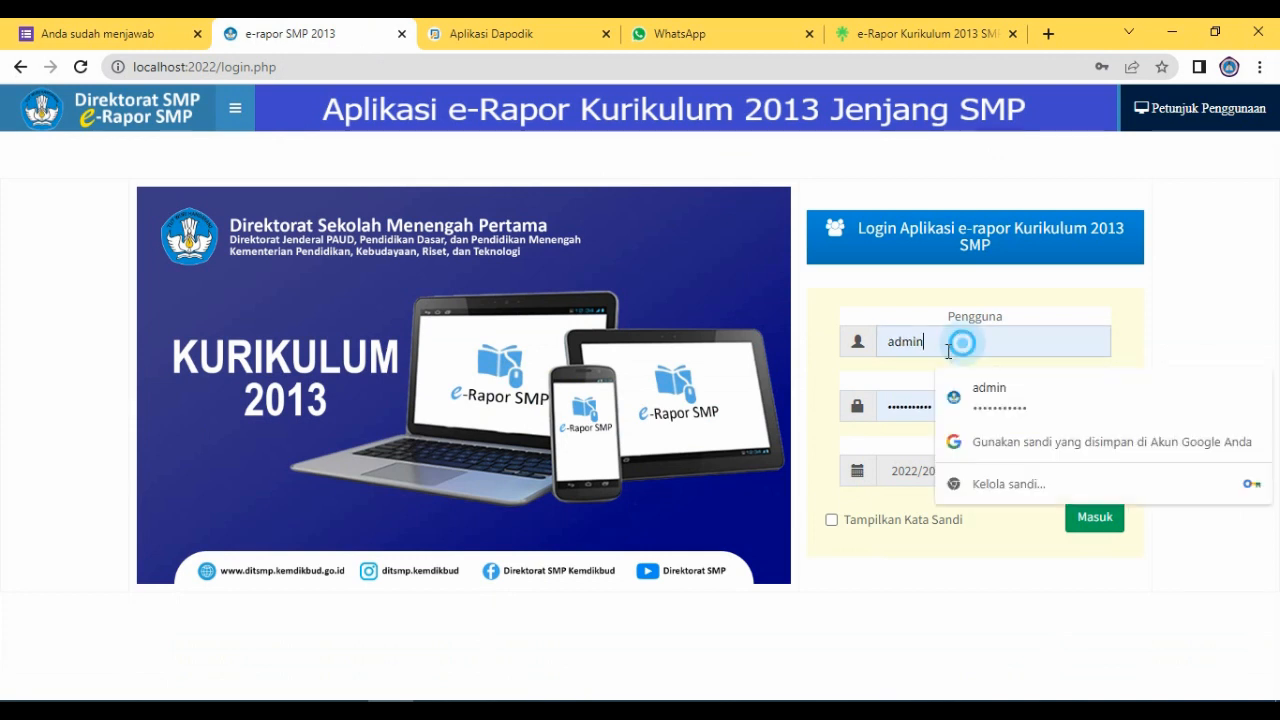
pyautogui.hotkey('ctrl', 'v')
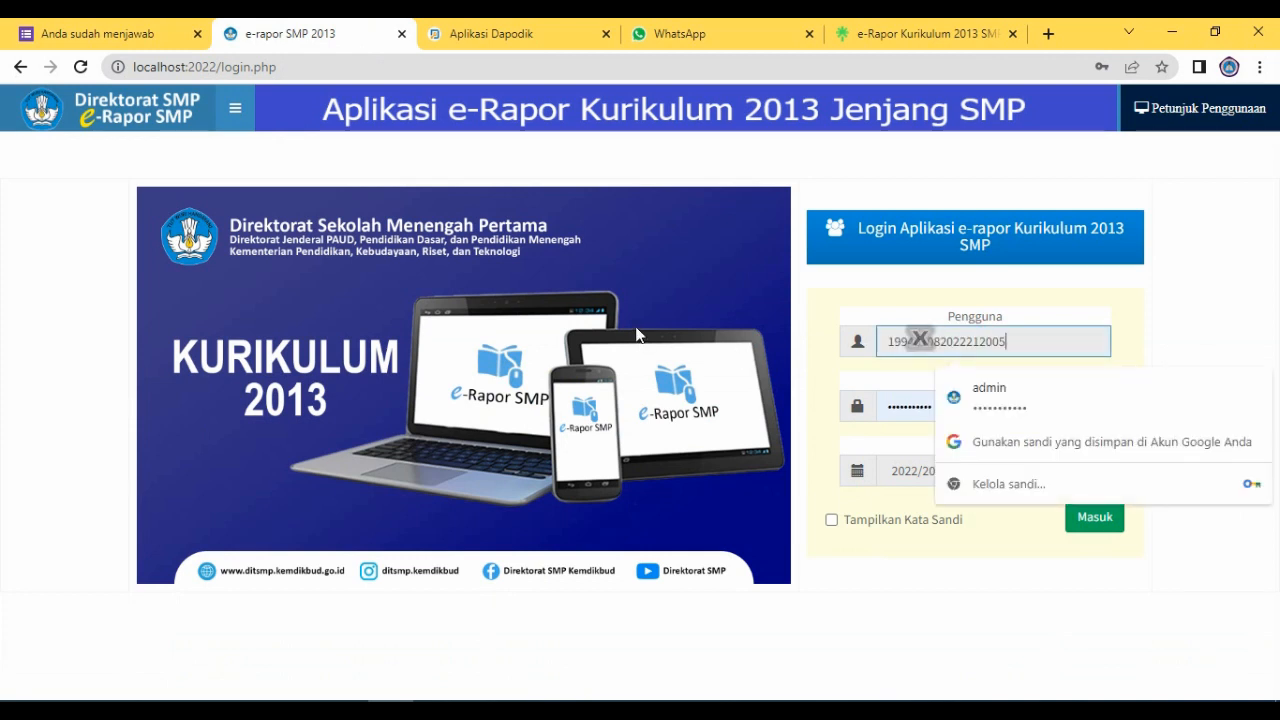
pyautogui.press('Tab')
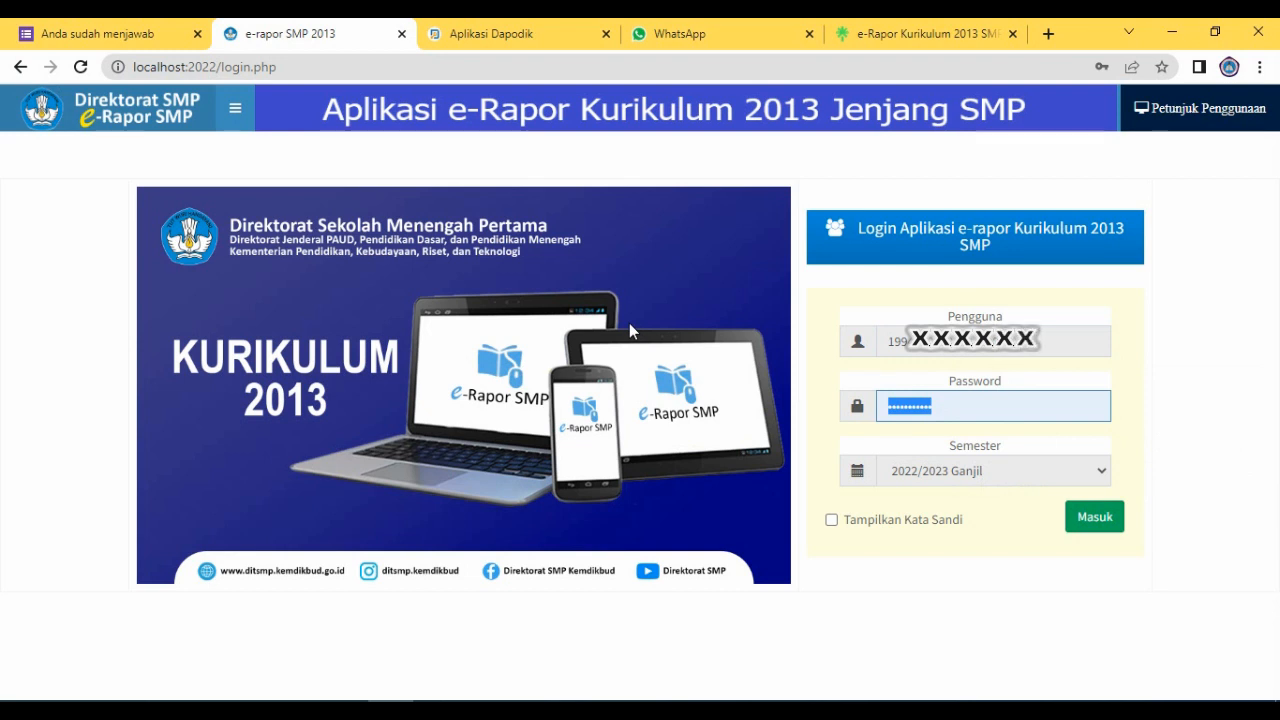
pyautogui.write('•••')
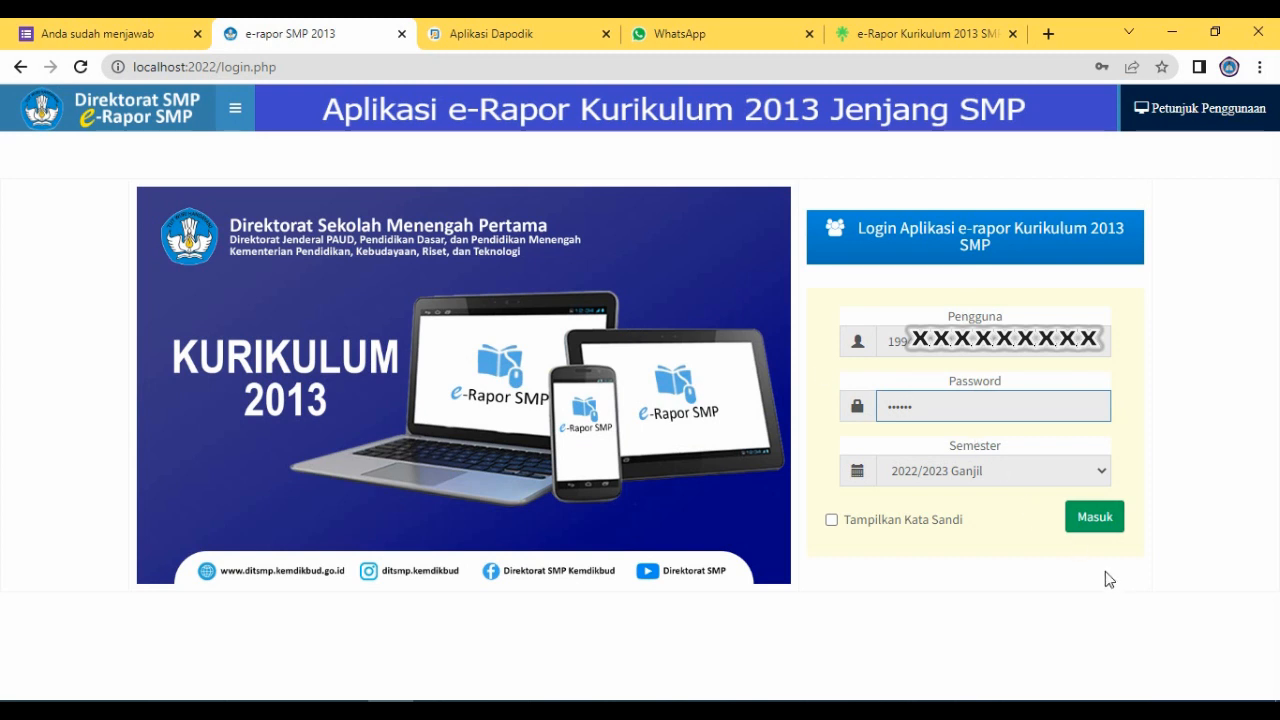
pyautogui.click(1094, 522)
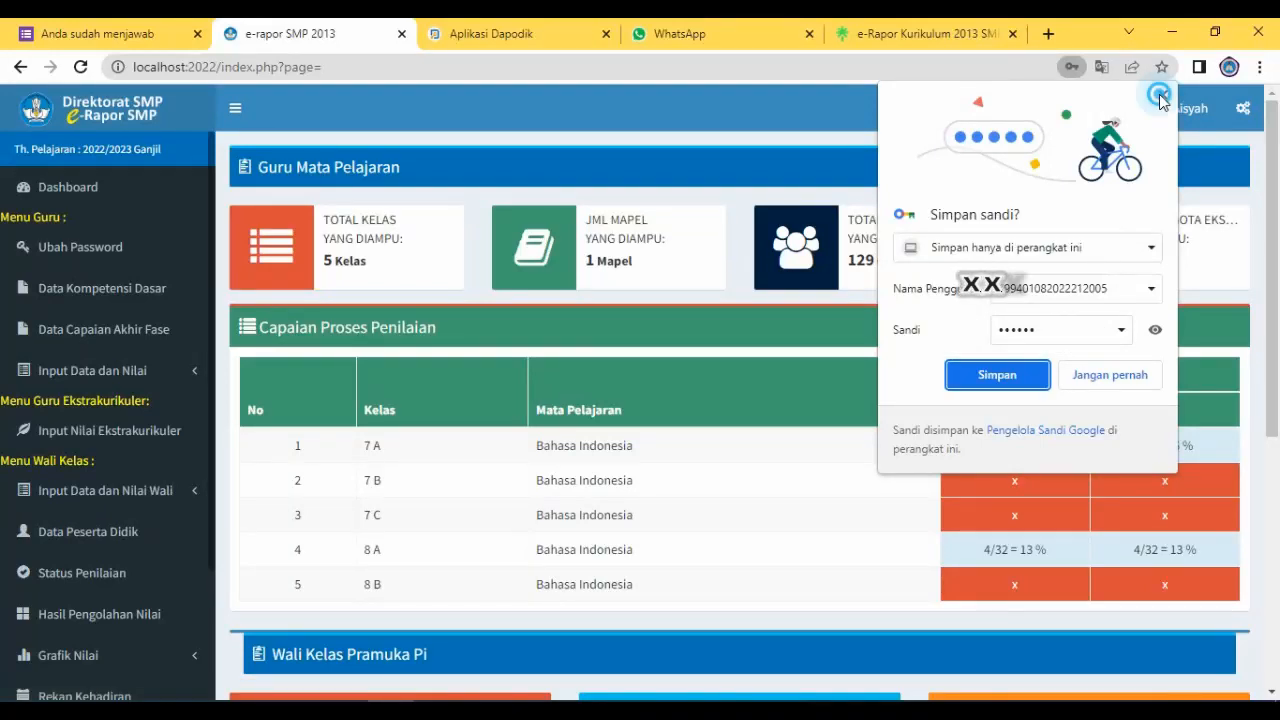
pyautogui.click(1162, 95)
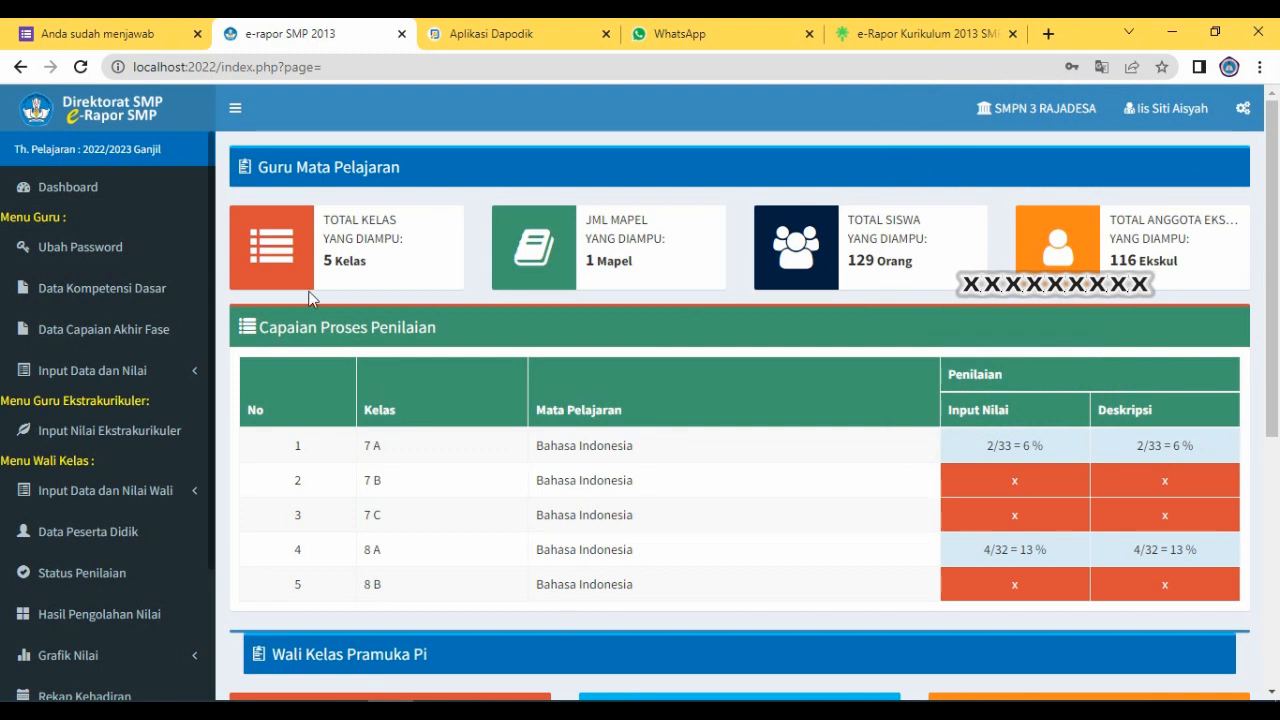
# - Look over the teacher dashboard's subject summary, assessment progress and homeroom sections
pyautogui.scroll(-3, 308, 296)
pyautogui.scroll(3, 308, 295)
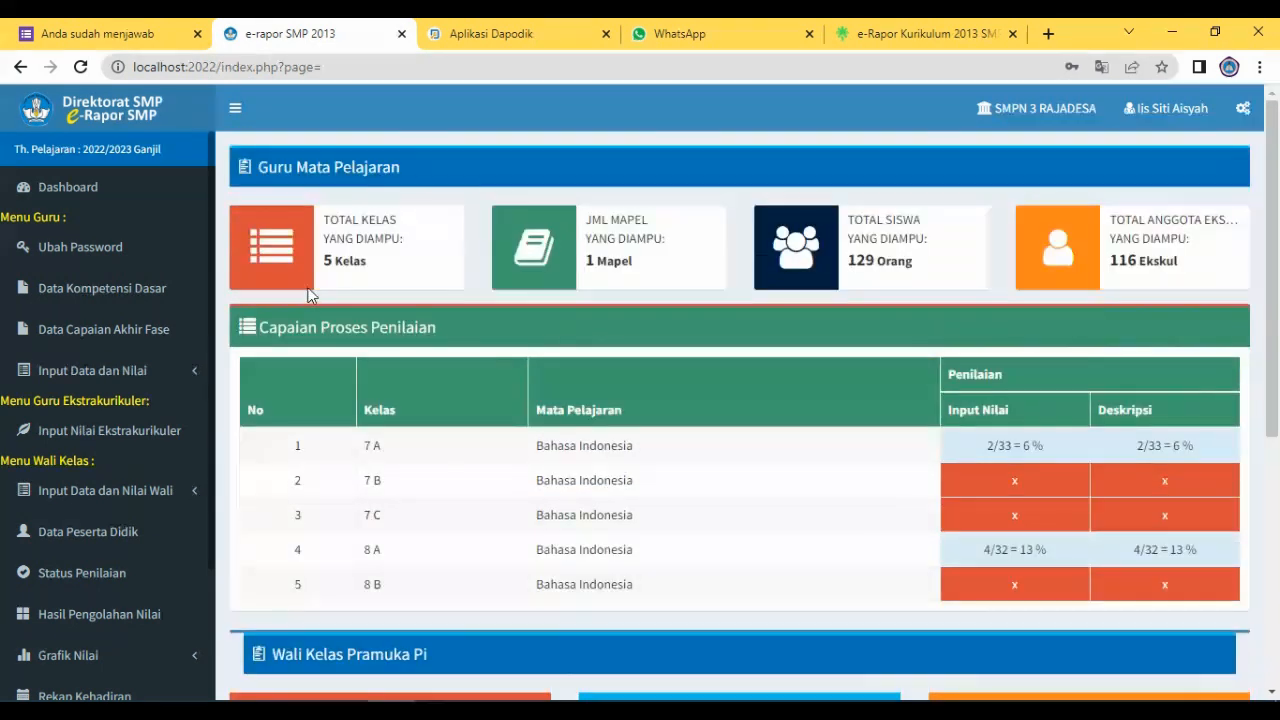
pyautogui.scroll(-2, 307, 292)
pyautogui.scroll(2, 306, 289)
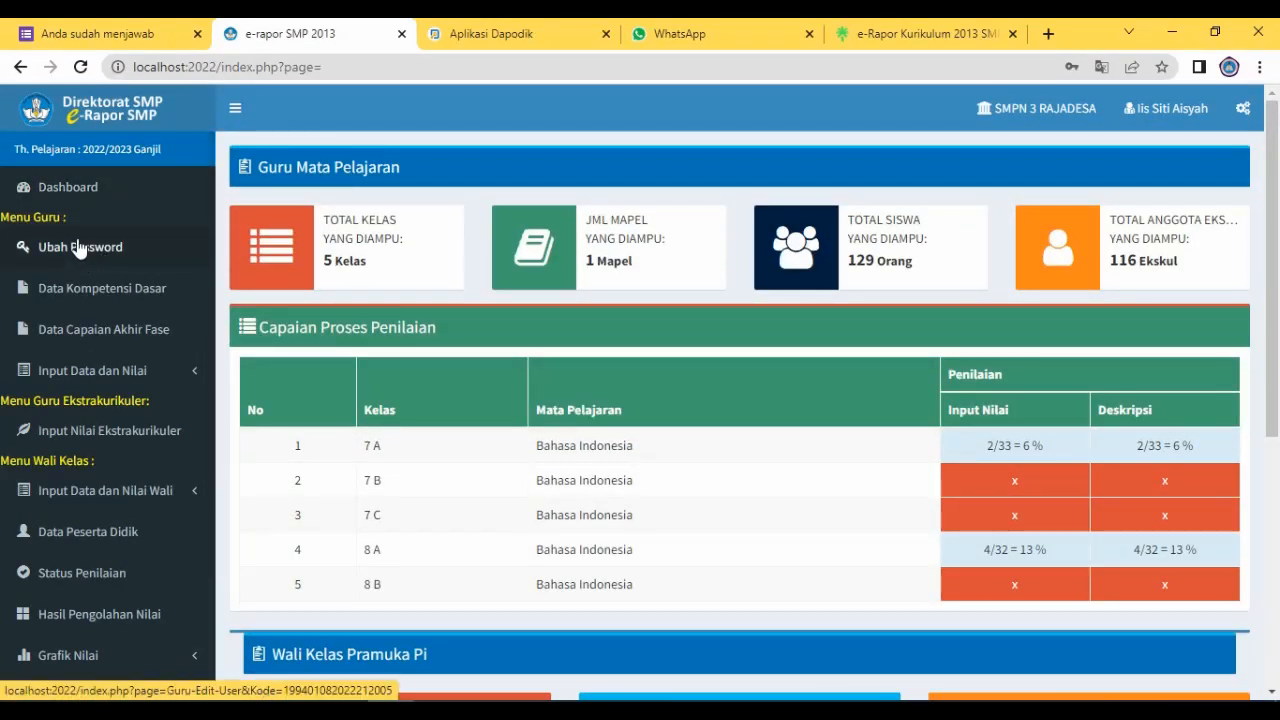
# - Display the teacher's Data Kompetensi Dasar for the subject Bahasa Indonesia
pyautogui.click(121, 292)
pyautogui.click(543, 261)
pyautogui.click(558, 303)
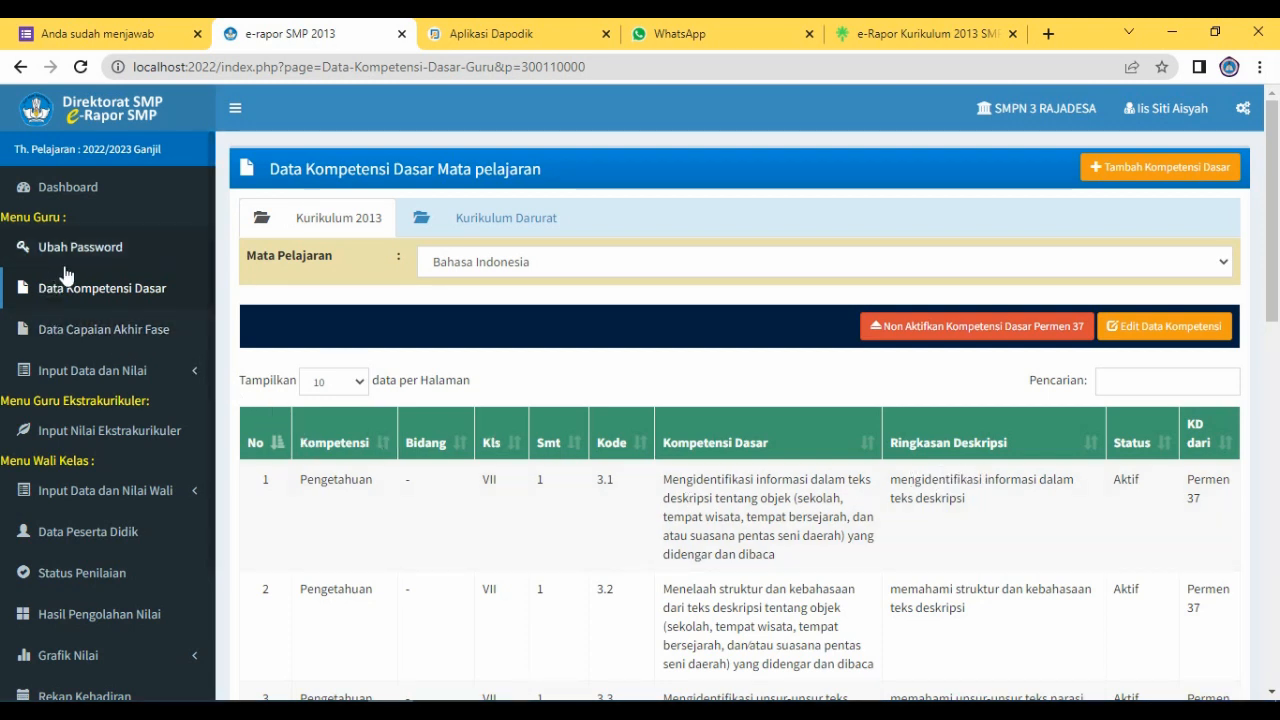
# - Examine the Data Capaian Akhir Fase list, including the entries on its last page, 21
pyautogui.click(95, 337)
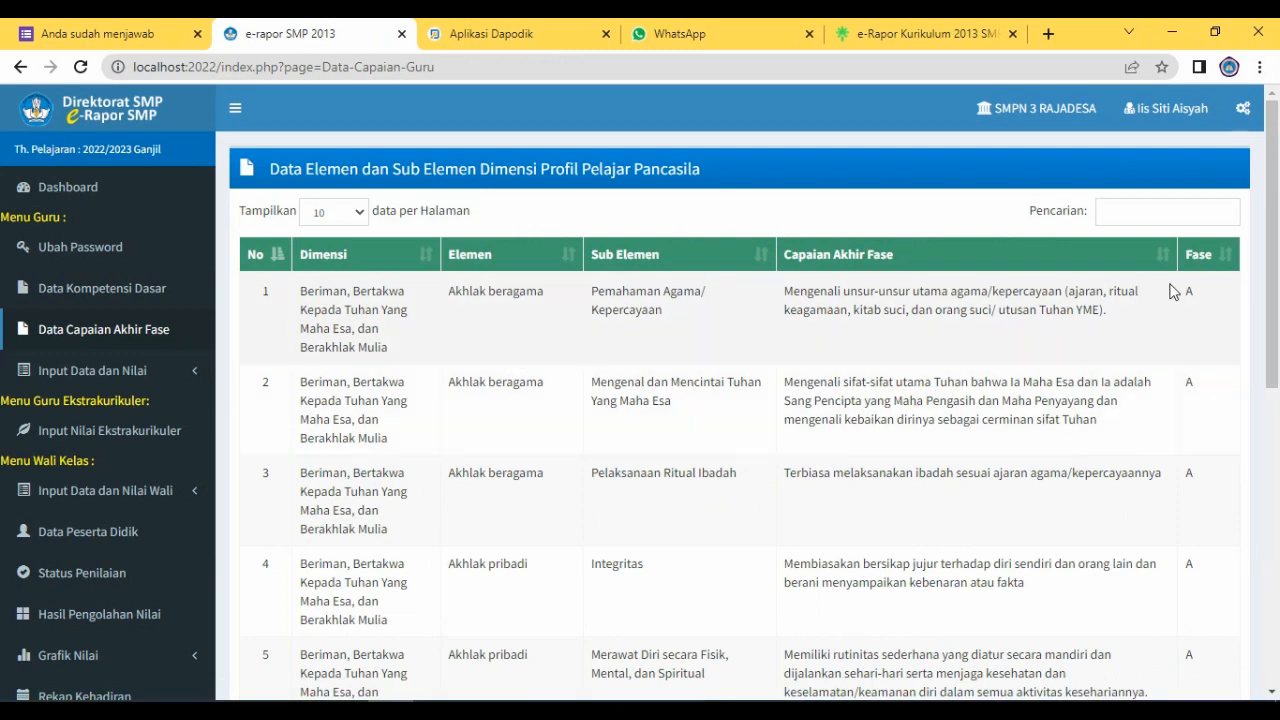
pyautogui.scroll(-6, 1218, 303)
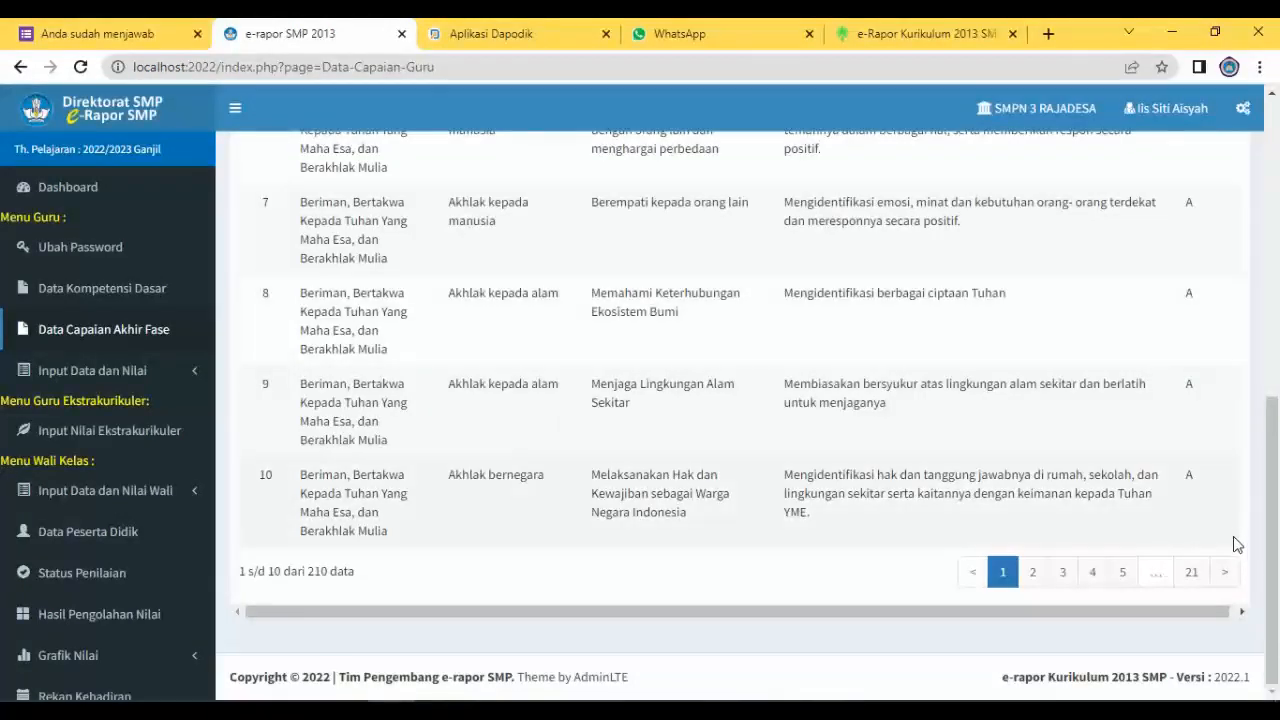
pyautogui.click(1191, 572)
pyautogui.scroll(4, 1190, 380)
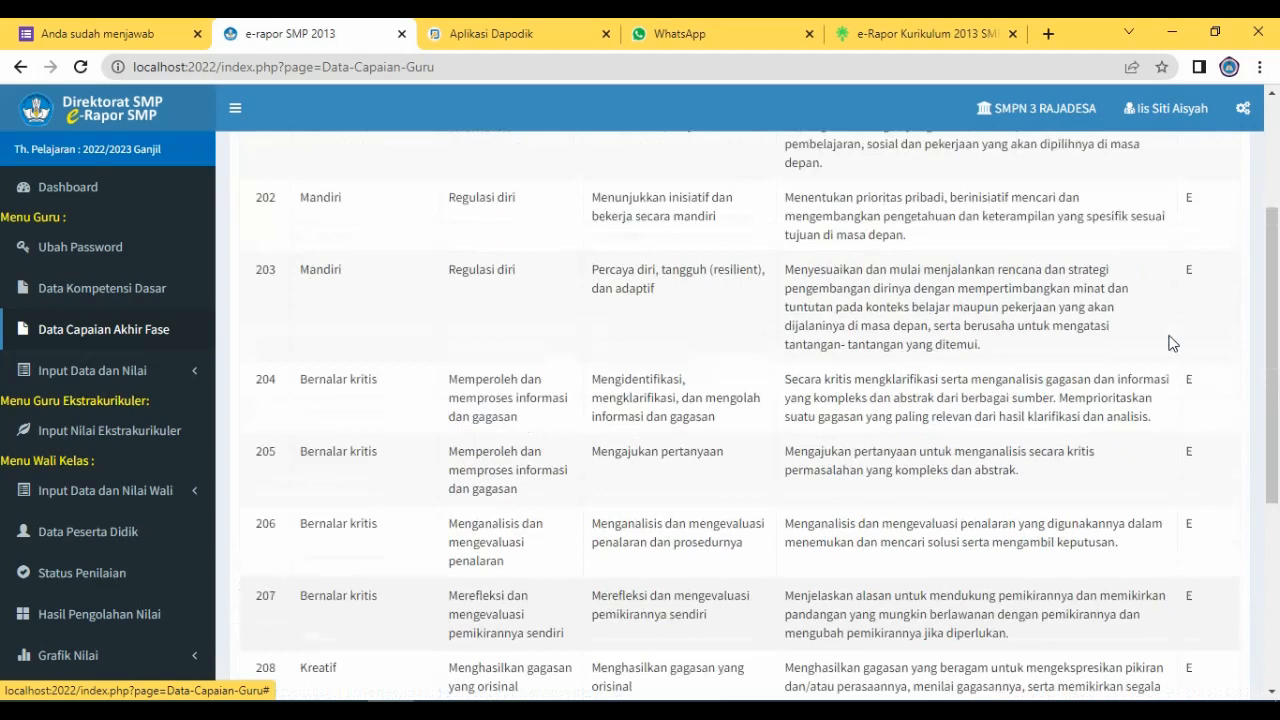
pyautogui.scroll(-3, 1172, 341)
pyautogui.scroll(6, 1170, 338)
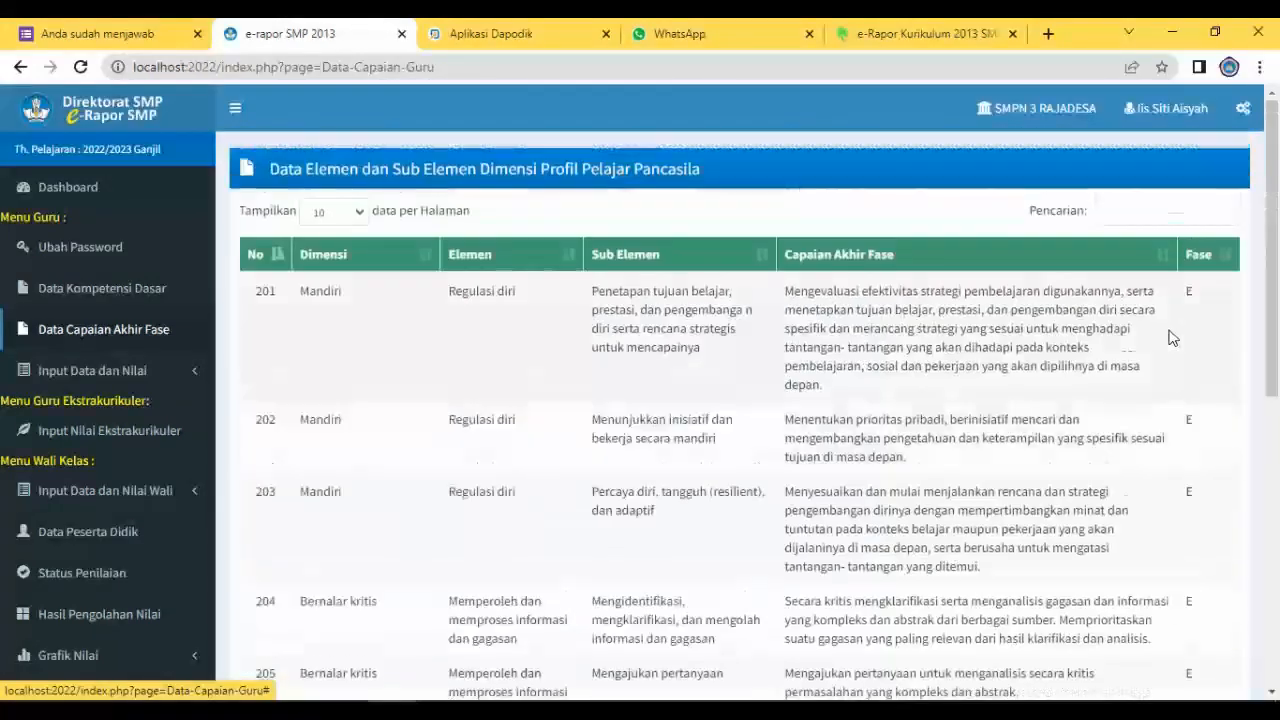
# - Delete the class 8 A Bahasa Indonesia learning objective "membuat pusisi" from Data Tujuan Pembelajaran and acknowledge the deletion
pyautogui.click(156, 371)
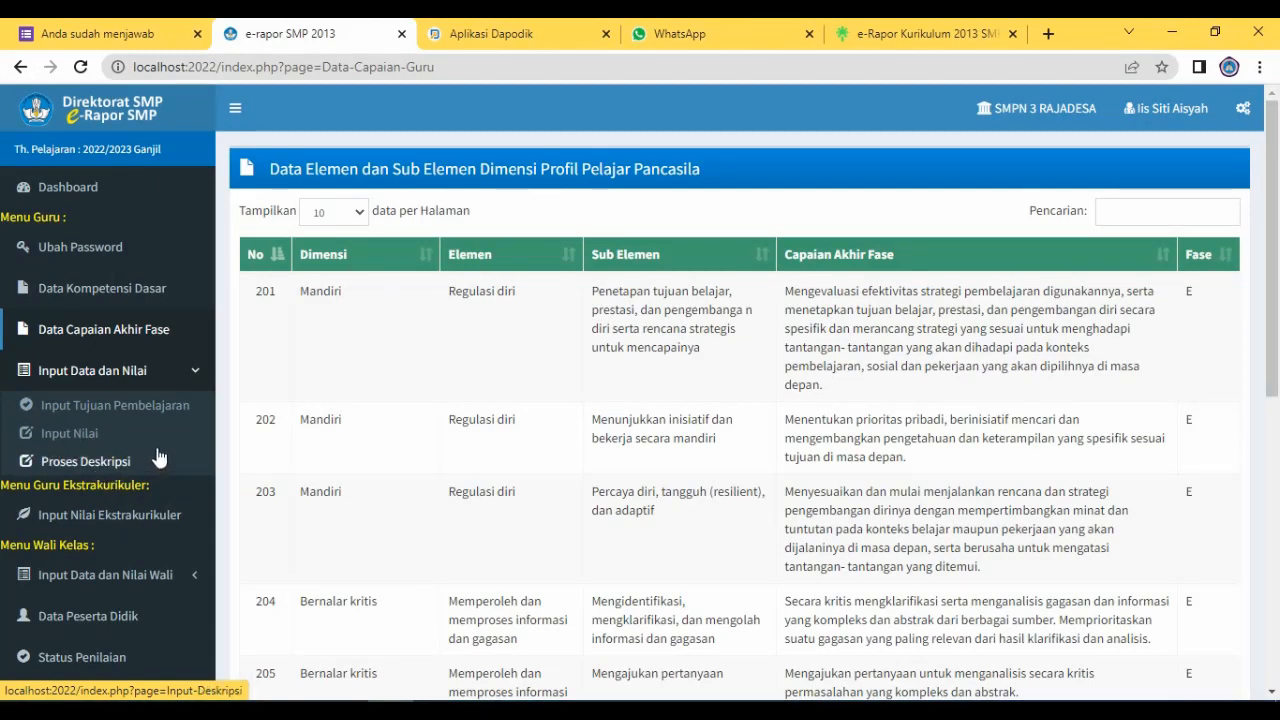
pyautogui.click(80, 405)
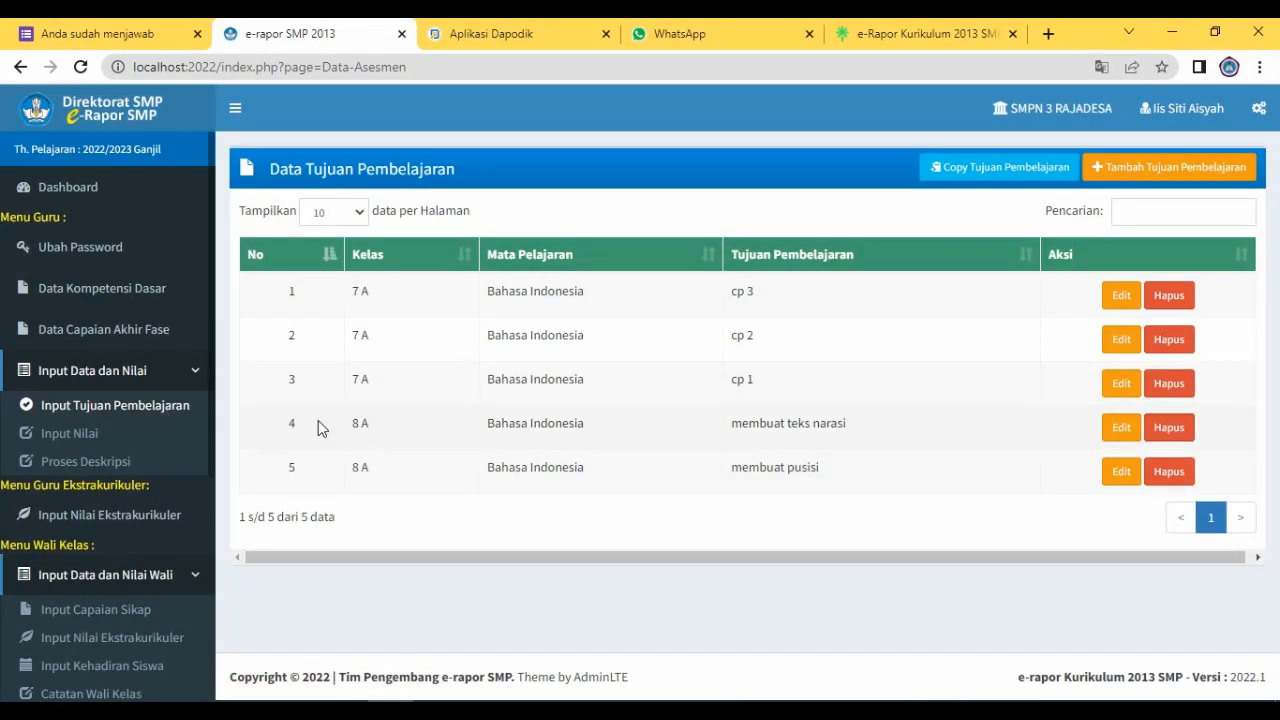
pyautogui.click(1171, 470)
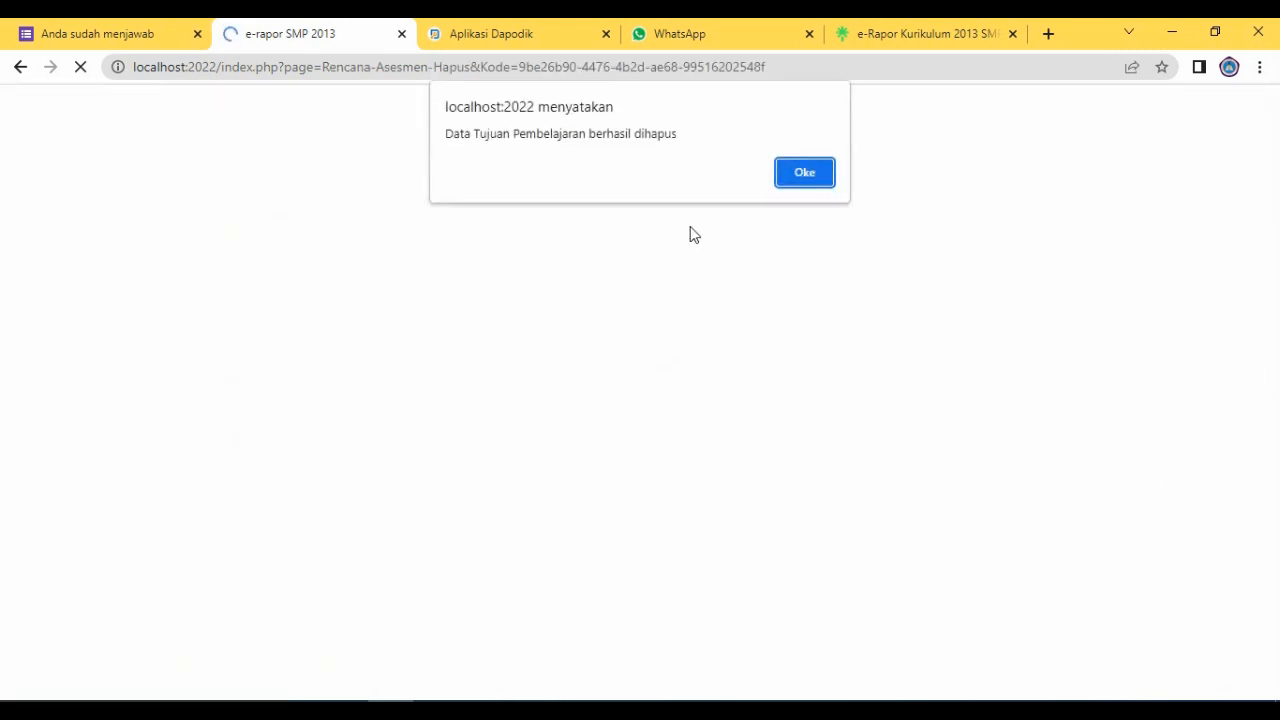
pyautogui.click(785, 174)
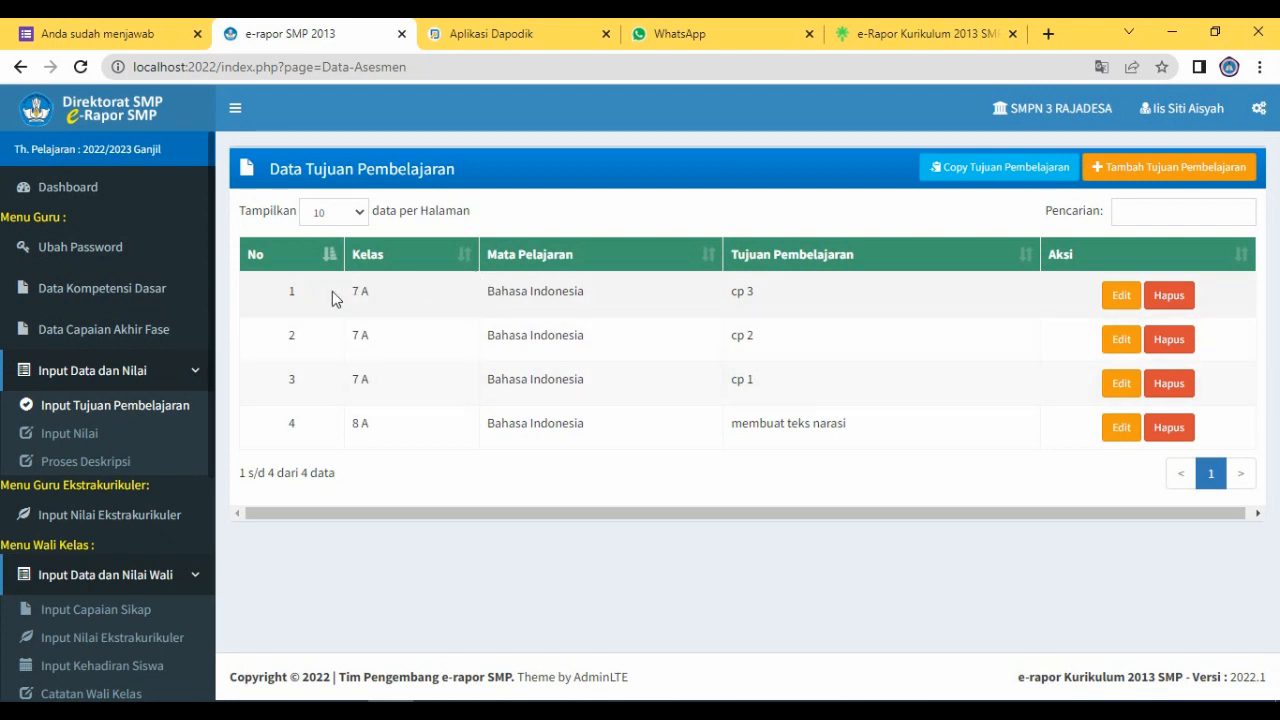
# - Start adding learning objectives for class 8 B and generate a form with 3 entry rows
pyautogui.click(1148, 172)
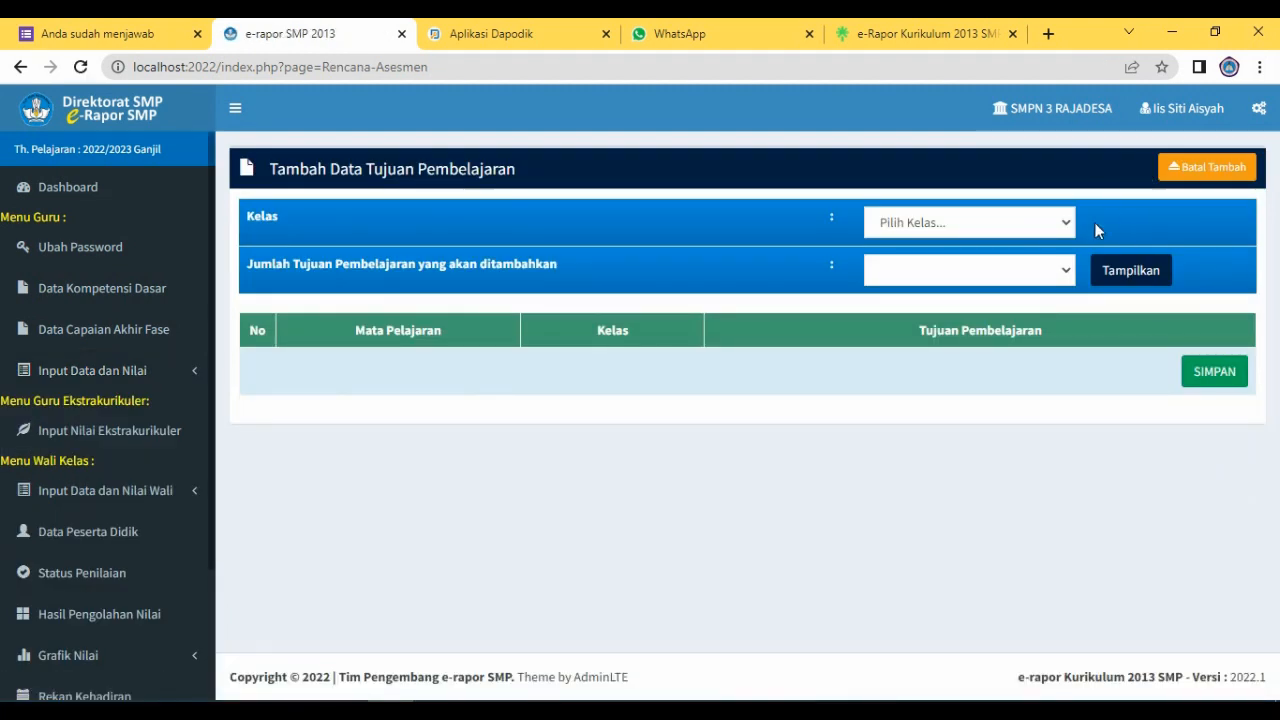
pyautogui.click(1058, 224)
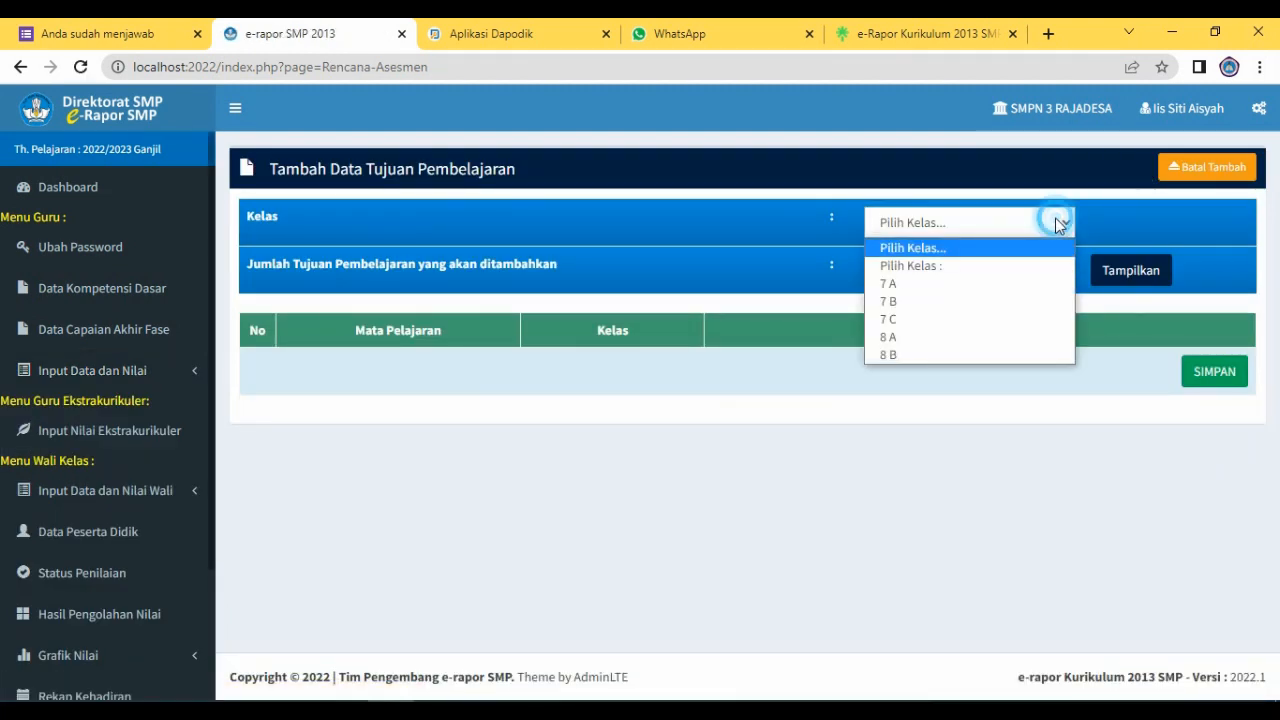
pyautogui.click(988, 354)
pyautogui.click(1045, 275)
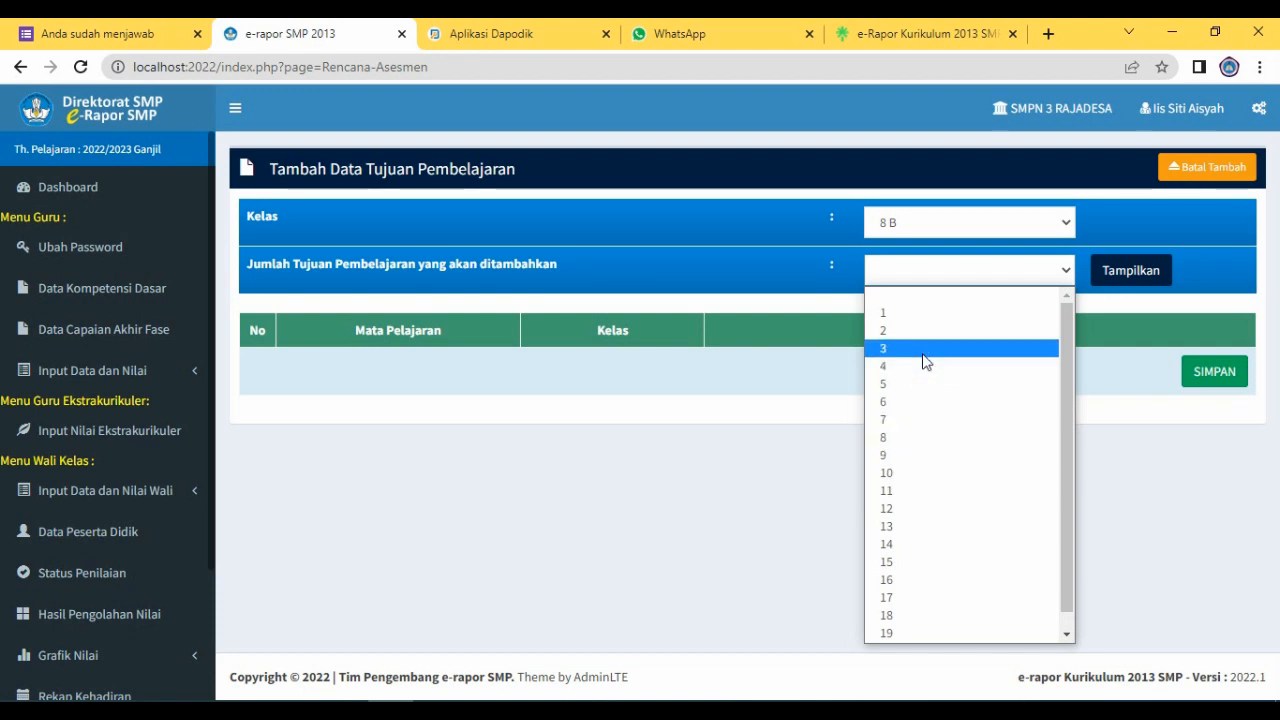
pyautogui.click(922, 349)
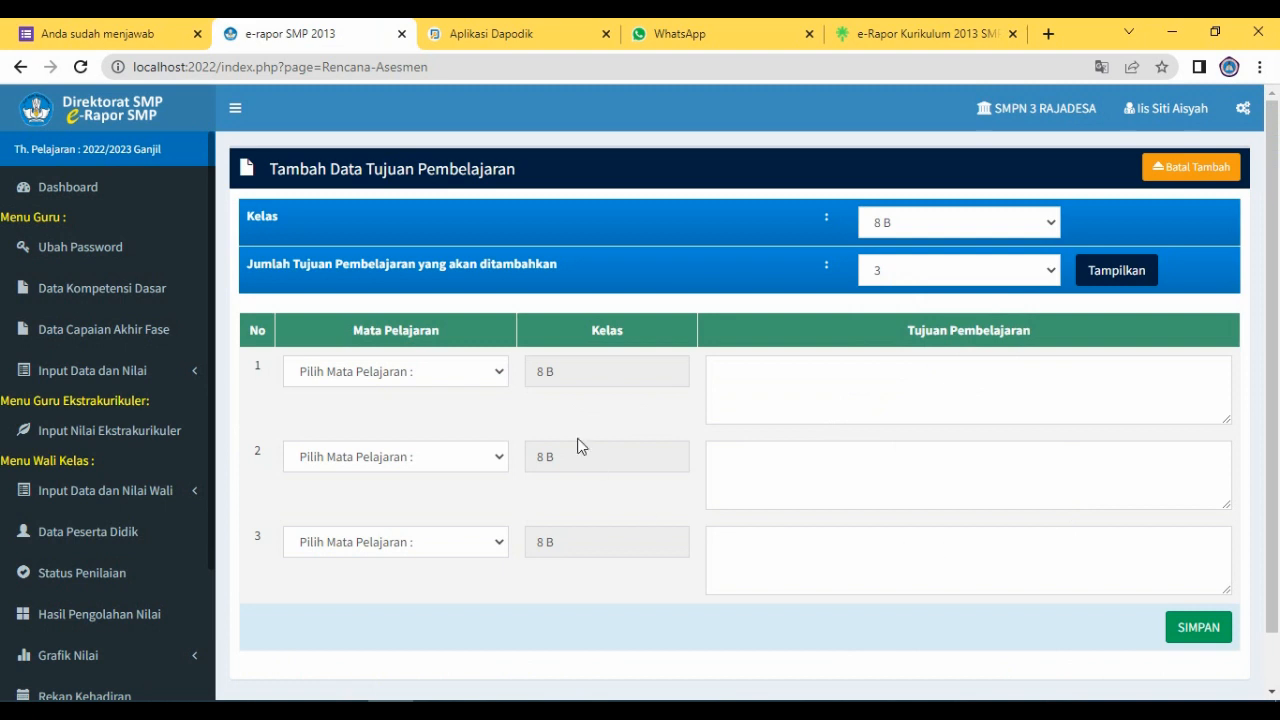
# - Choose Bahasa Indonesia as the subject in all three new learning objective rows and go through their empty Tujuan Pembelajaran fields
pyautogui.click(497, 371)
pyautogui.click(494, 412)
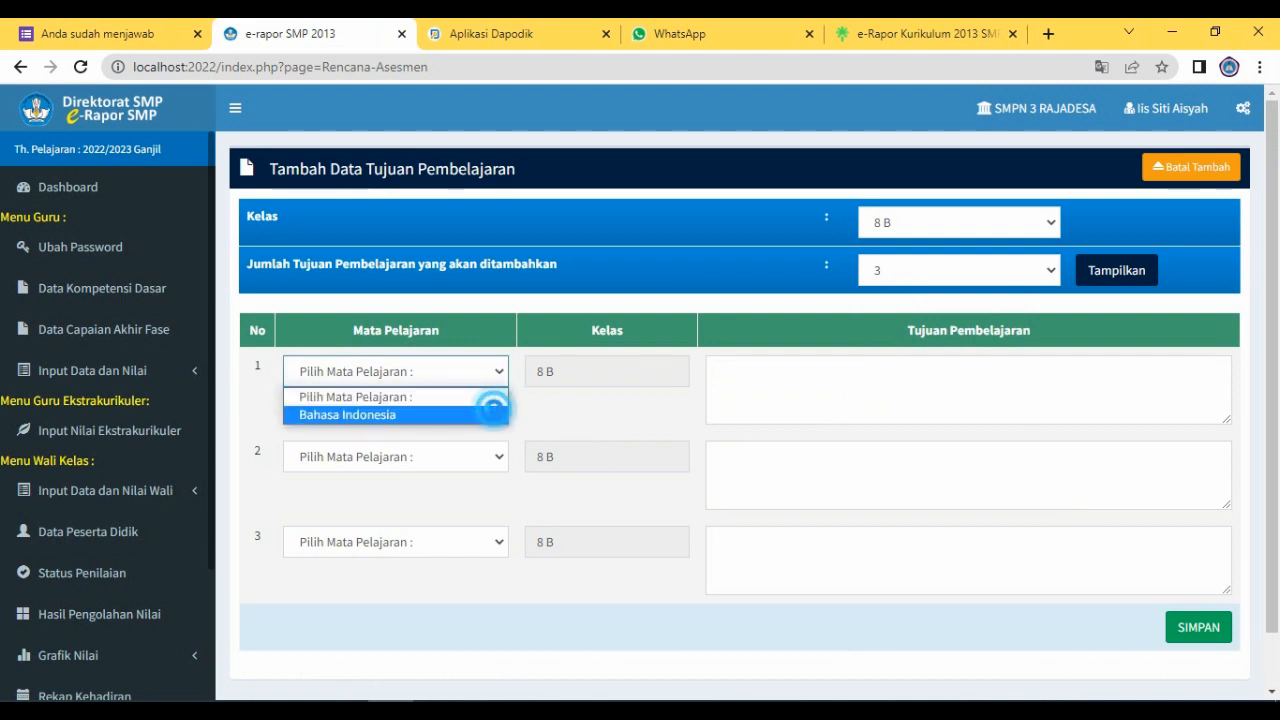
pyautogui.click(500, 456)
pyautogui.click(489, 502)
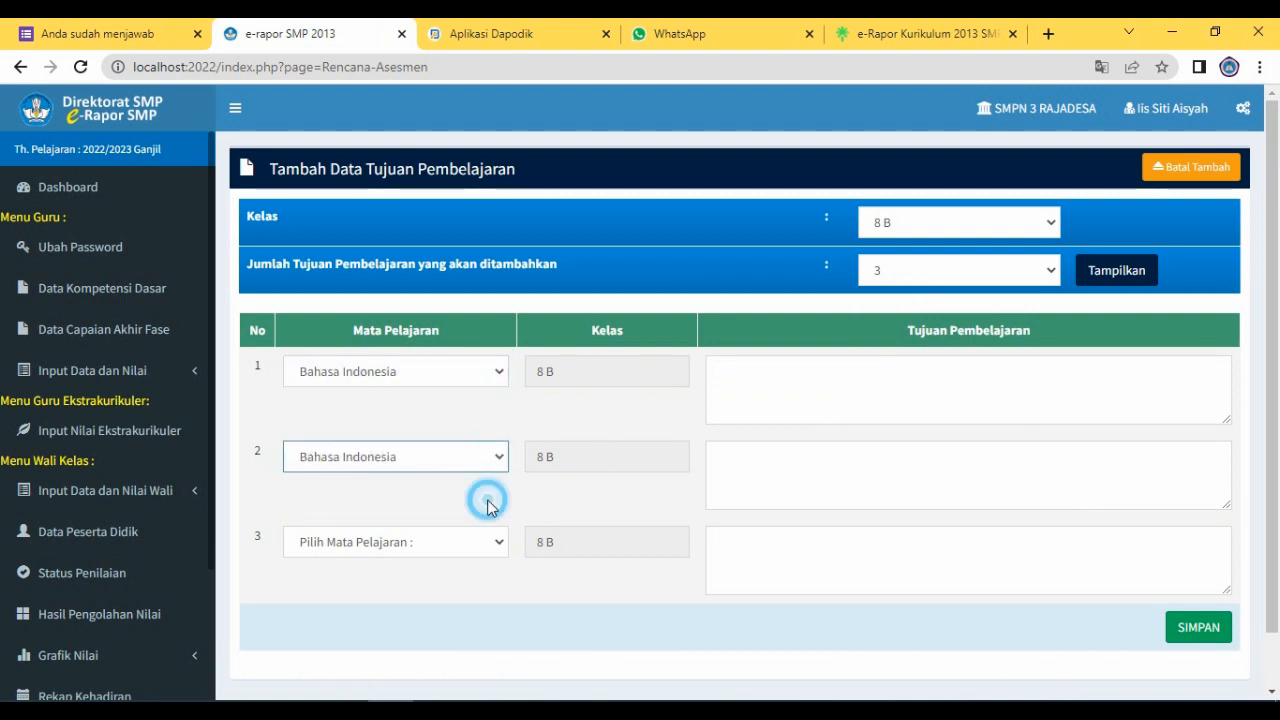
pyautogui.click(492, 541)
pyautogui.click(493, 586)
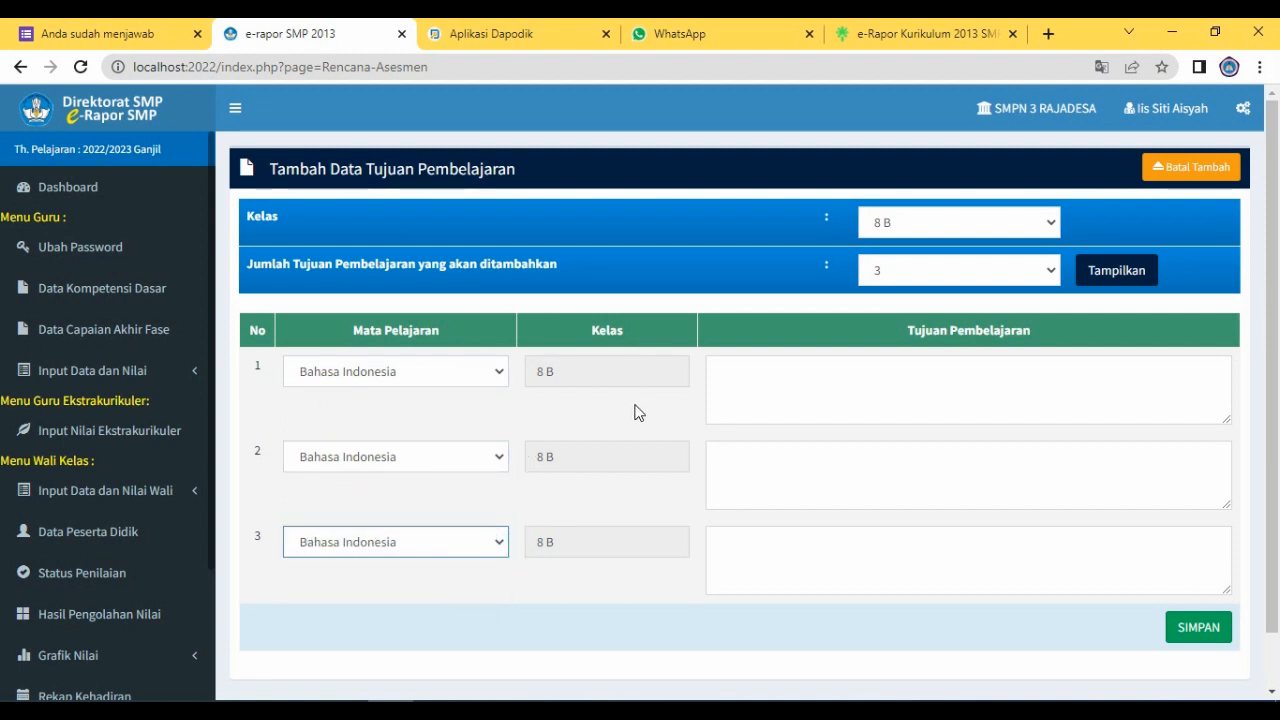
pyautogui.click(830, 393)
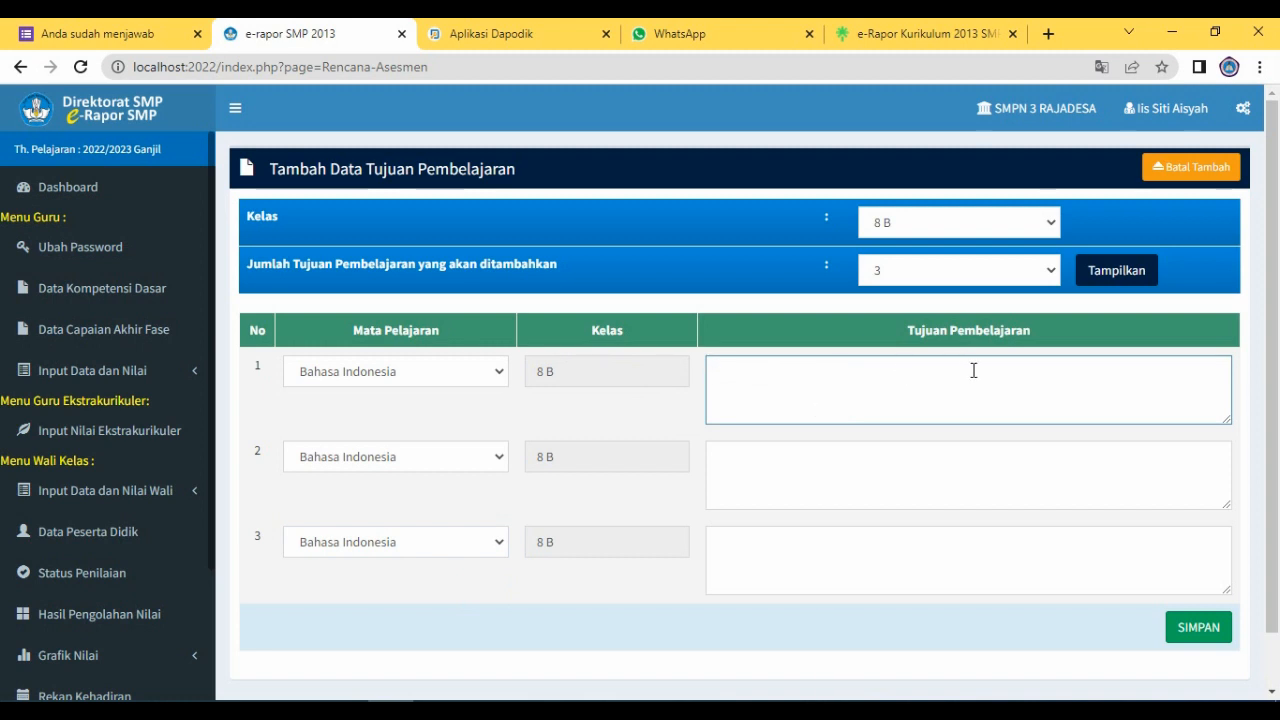
pyautogui.click(784, 479)
pyautogui.click(794, 548)
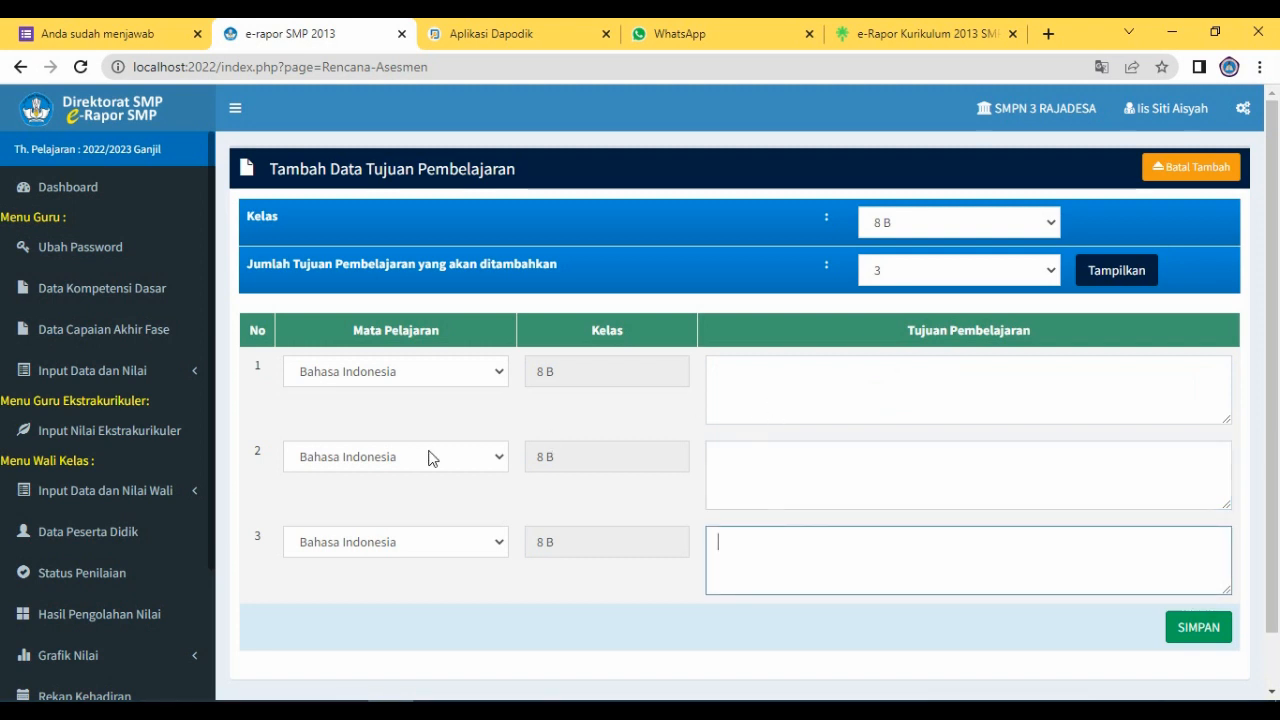
# - Display the Input Nilai Rapor grade sheet for class 8 A and the subject Bahasa Indonesia
pyautogui.click(180, 371)
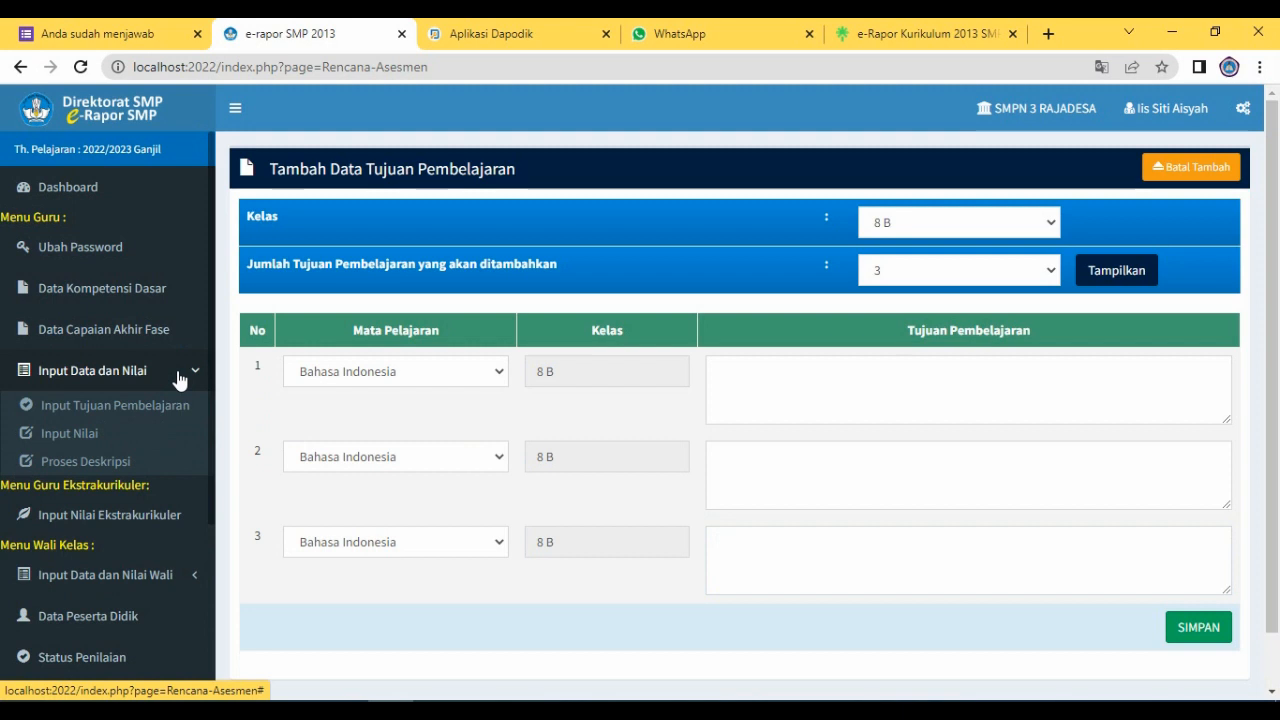
pyautogui.click(78, 438)
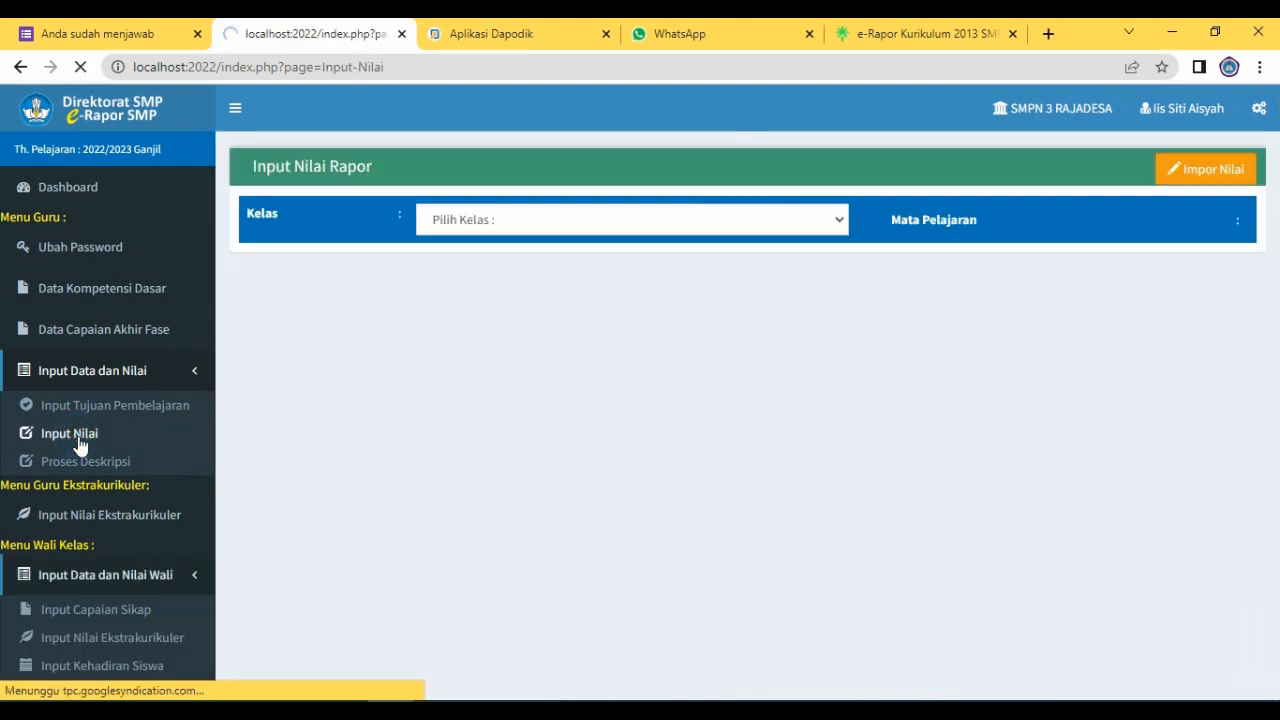
pyautogui.click(787, 220)
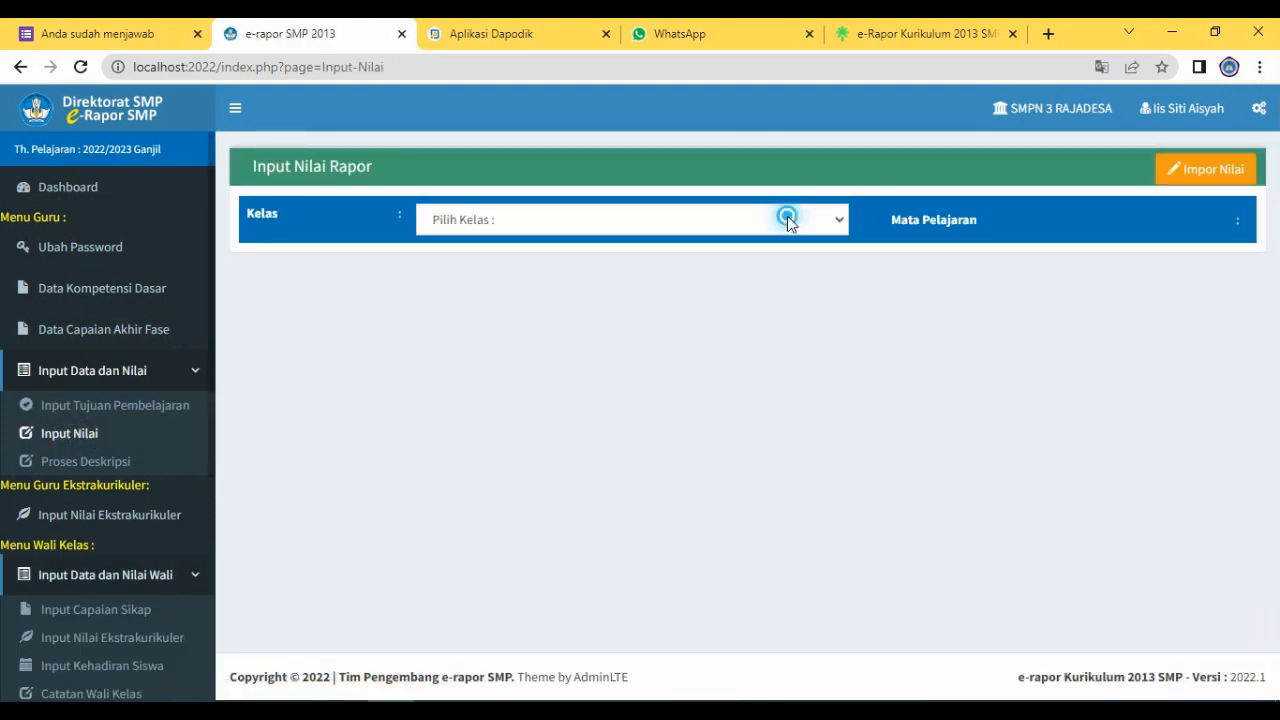
pyautogui.click(711, 316)
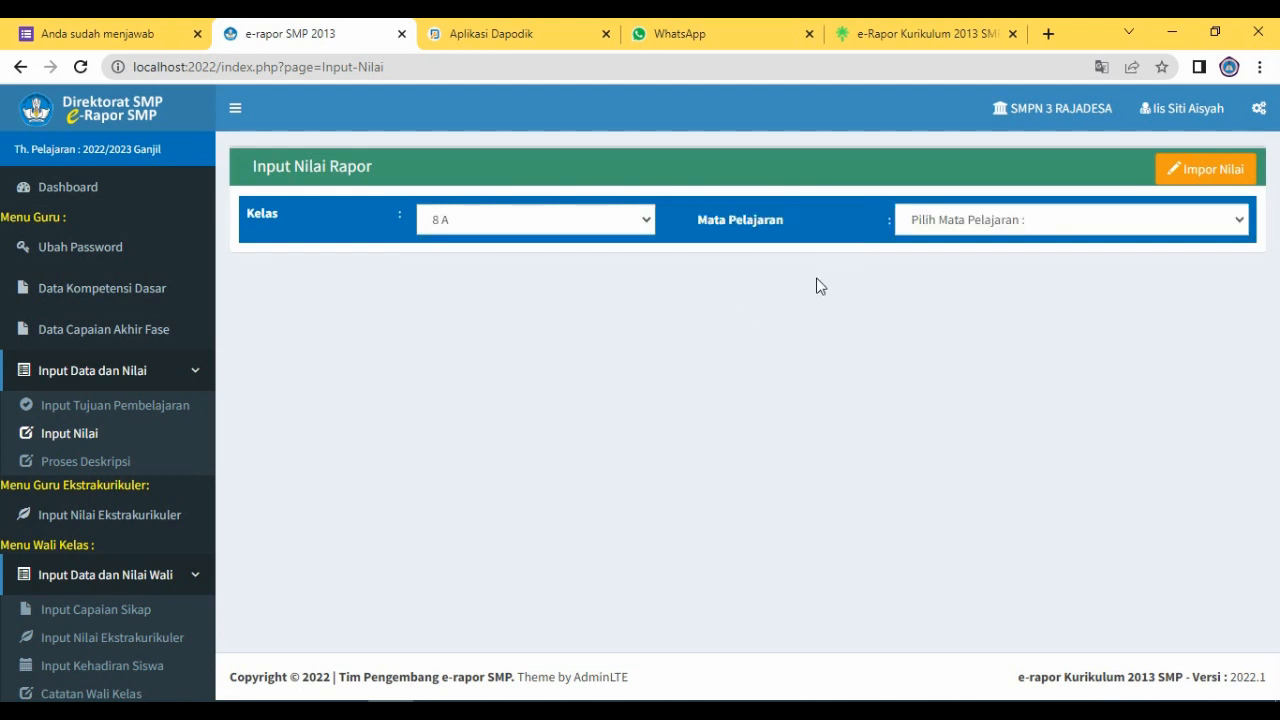
pyautogui.click(969, 225)
pyautogui.click(982, 264)
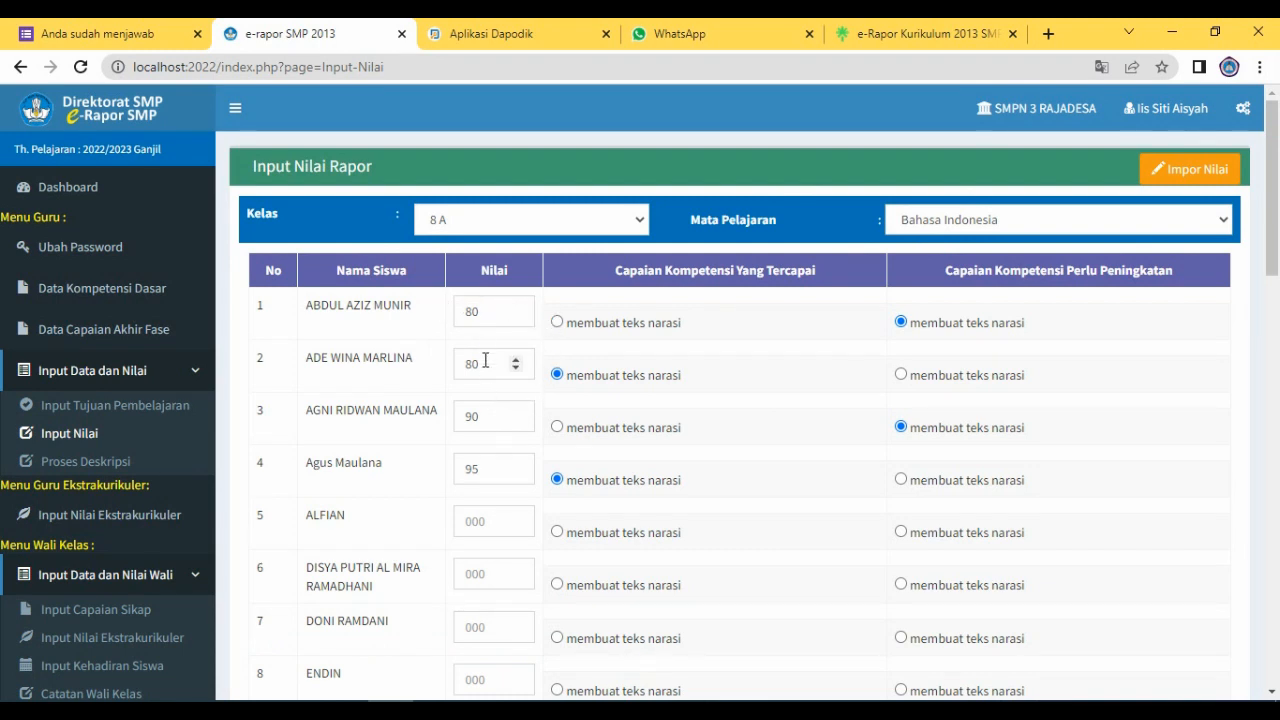
# - Try marking "membuat teks narasi" as achieved for the first student and as needing improvement for the second in the grade sheet
pyautogui.doubleClick(492, 318)
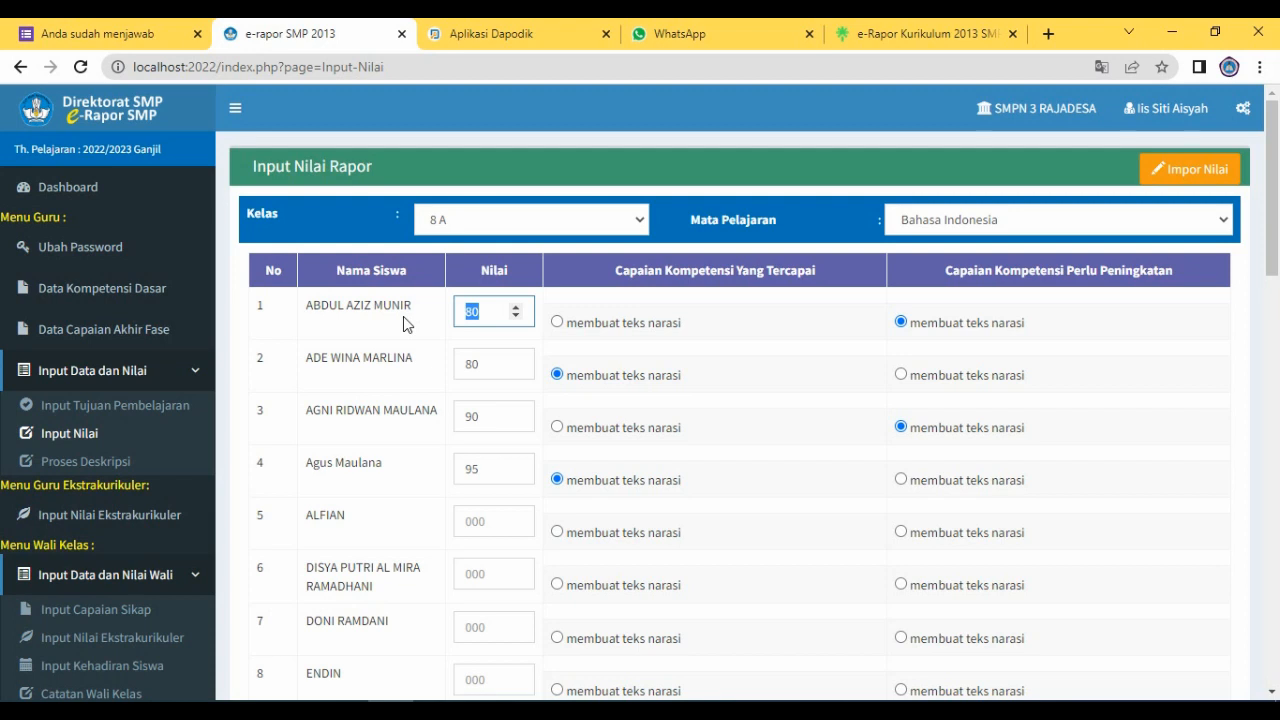
pyautogui.click(480, 364)
pyautogui.click(478, 314)
pyautogui.click(557, 323)
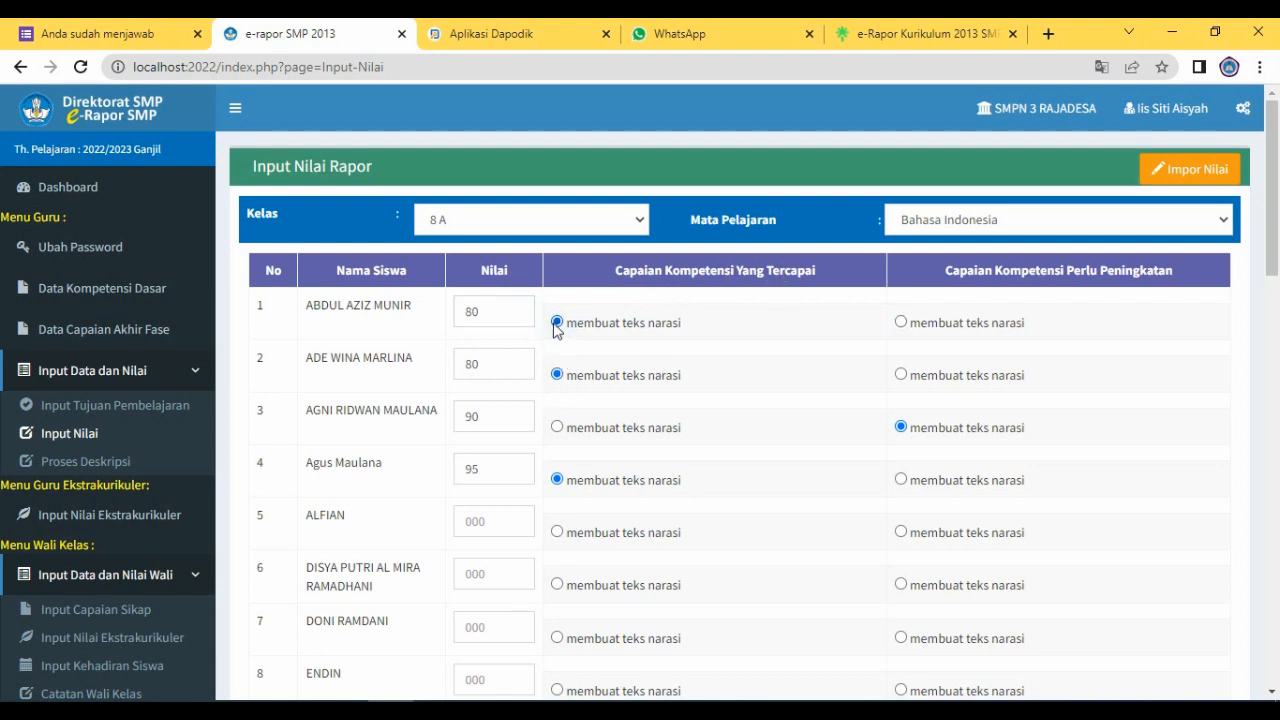
pyautogui.click(901, 323)
pyautogui.click(558, 323)
pyautogui.click(902, 376)
pyautogui.scroll(-15, 1147, 320)
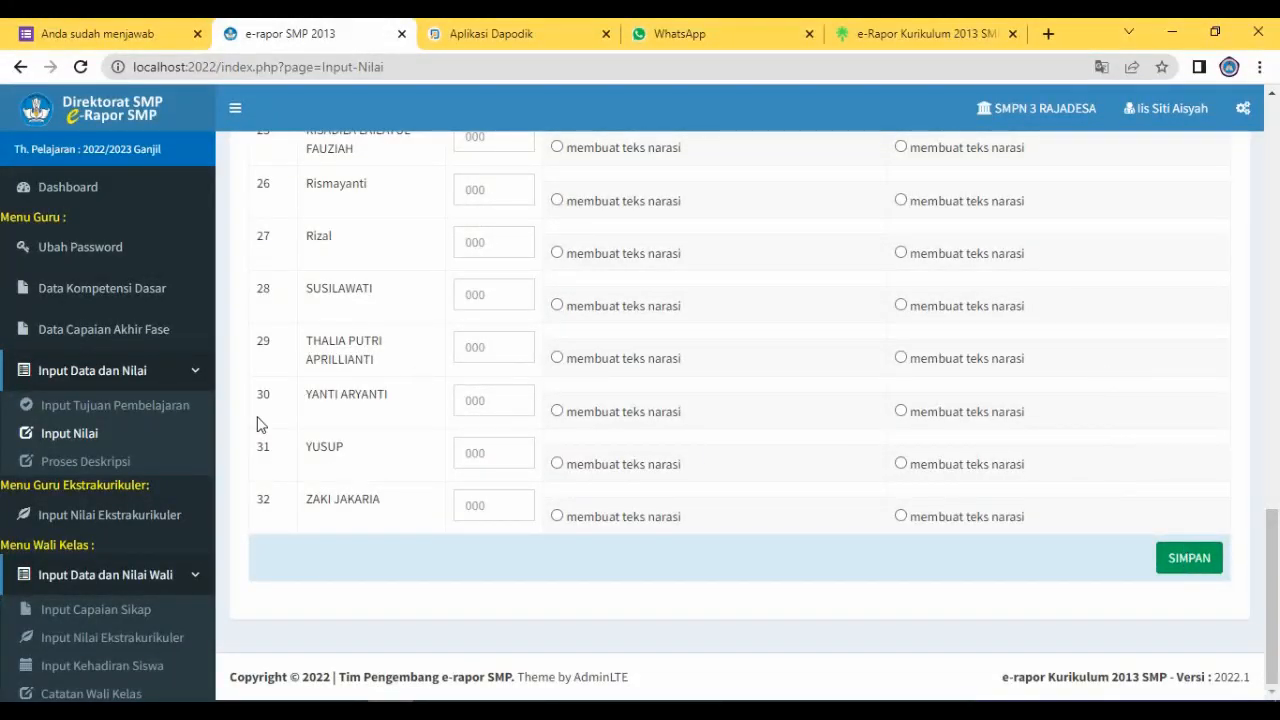
# - Display the Input Deskripsi Rapor page for class 8 A Bahasa Indonesia and review the students' competency descriptions
pyautogui.click(97, 463)
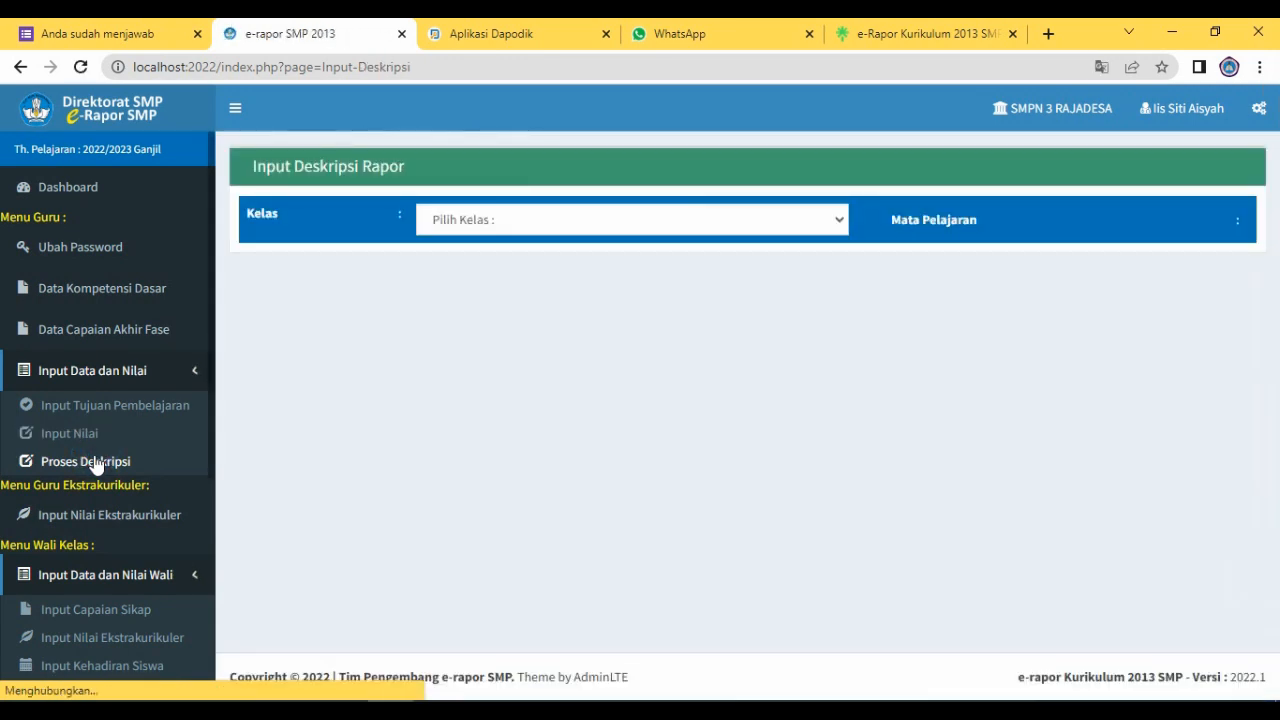
pyautogui.click(678, 222)
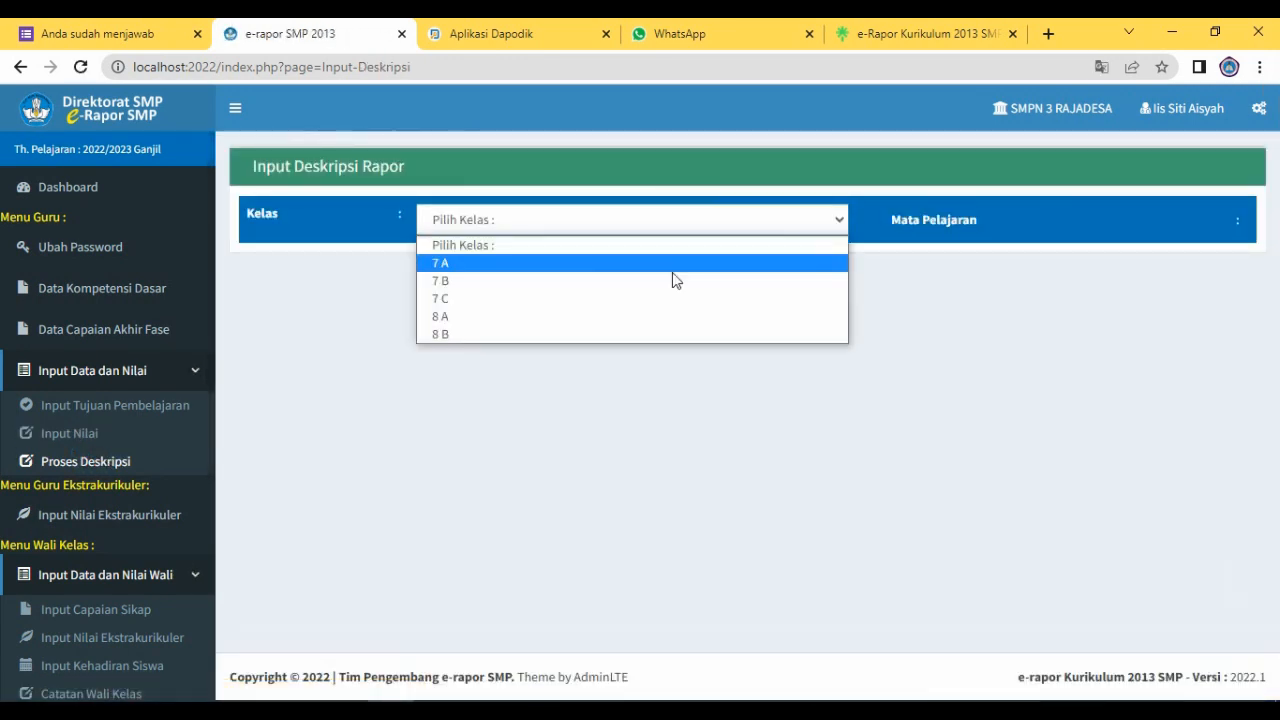
pyautogui.click(684, 316)
pyautogui.click(950, 220)
pyautogui.click(966, 263)
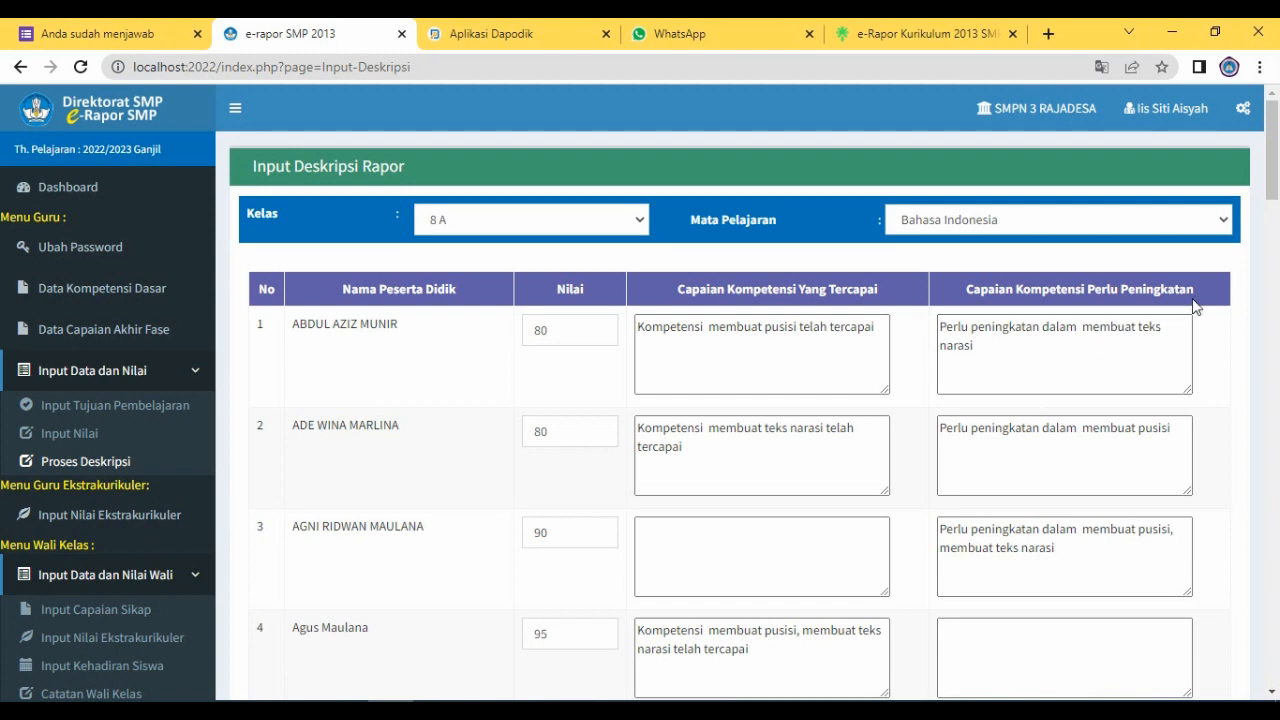
pyautogui.scroll(-3, 1062, 422)
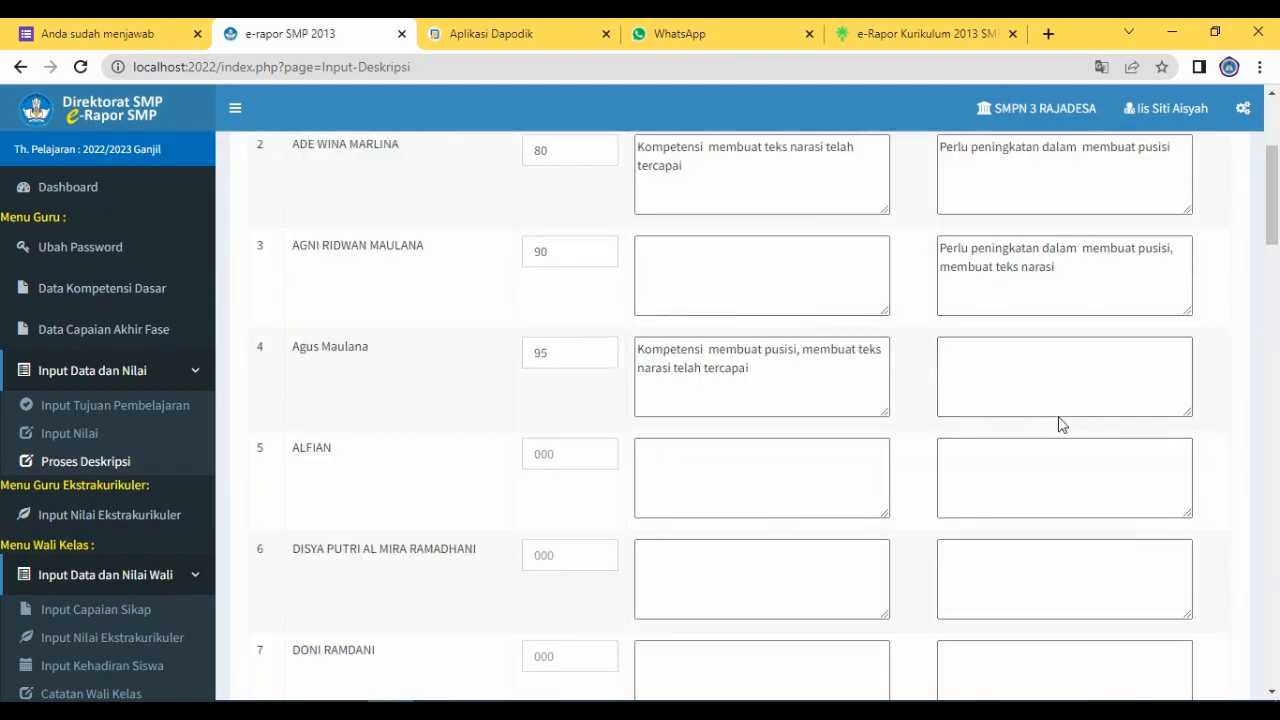
pyautogui.scroll(3, 1060, 420)
pyautogui.click(825, 352)
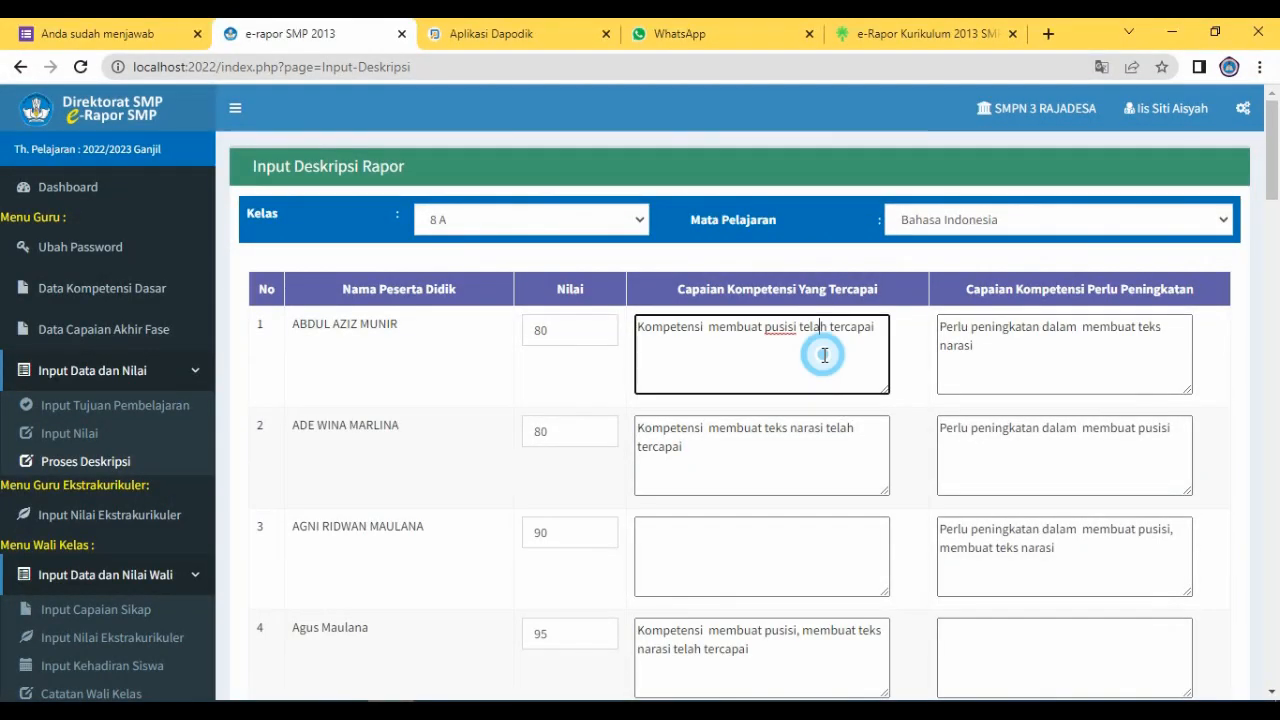
pyautogui.scroll(-1, 1114, 371)
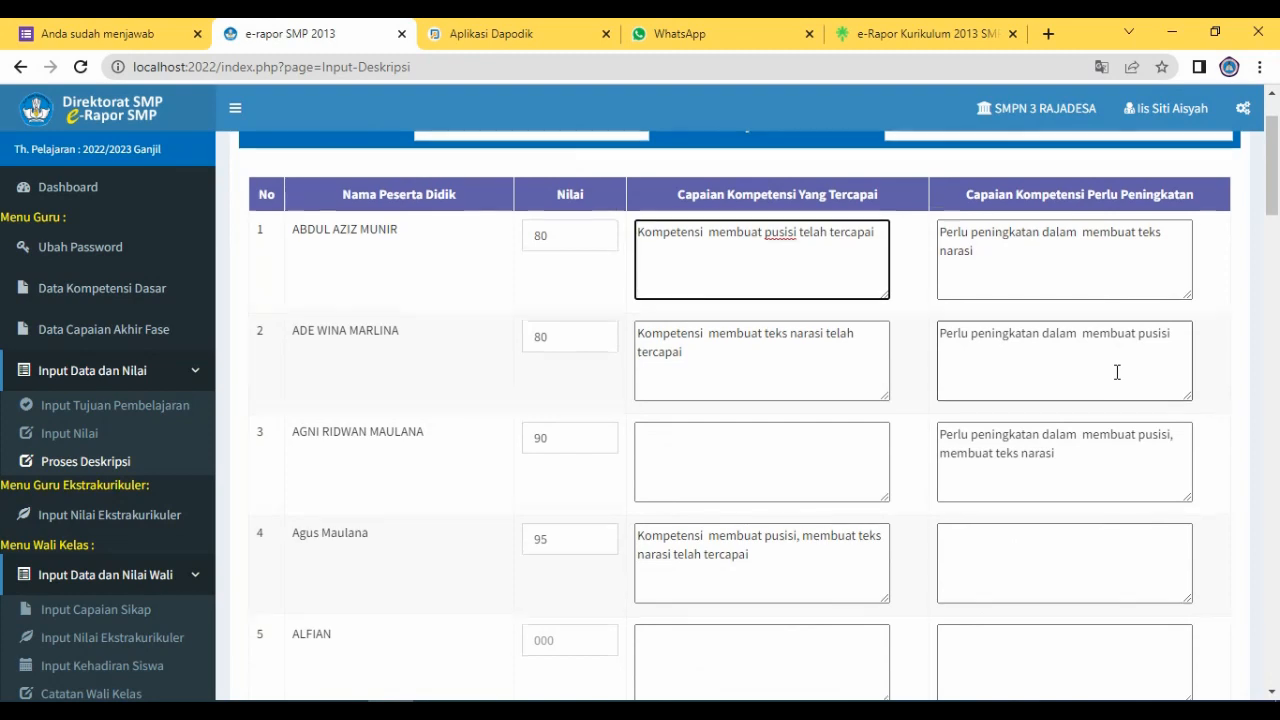
pyautogui.scroll(-2, 1117, 373)
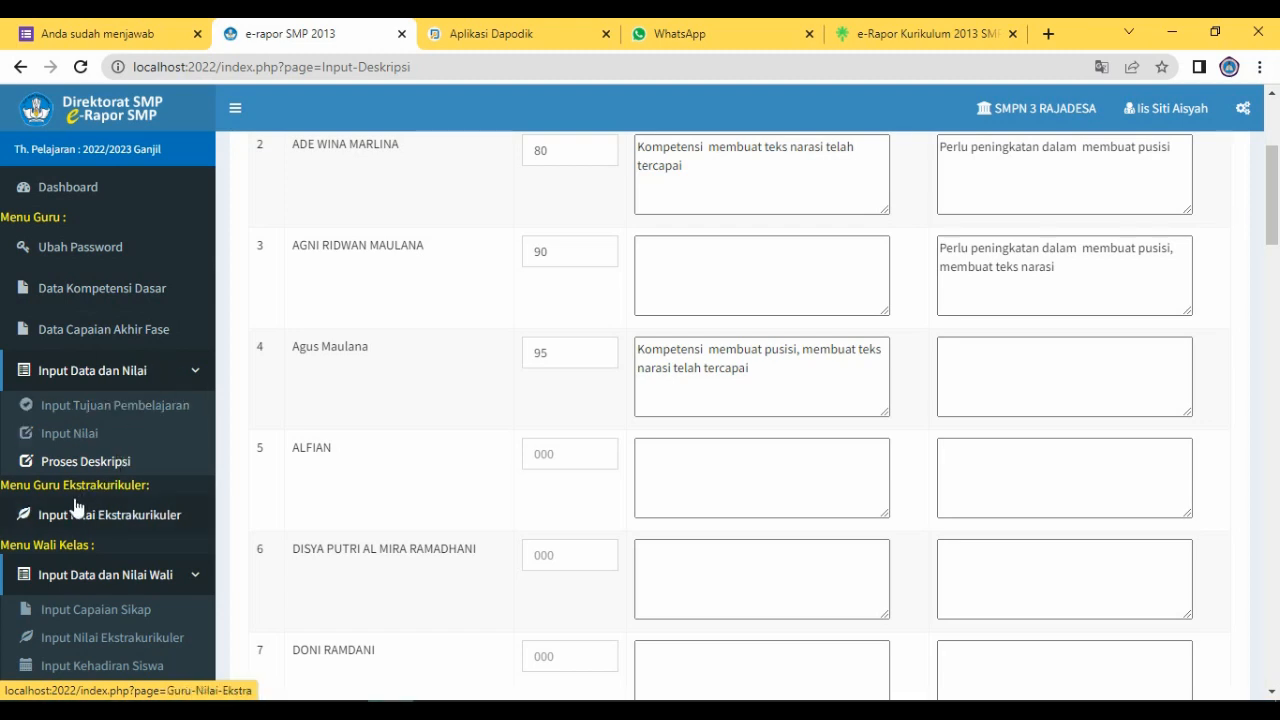
# - Display the homeroom Capaian Sikap Peserta Didik form for class 8 A and look through each student's attitude dimensions
pyautogui.scroll(-1, 78, 479)
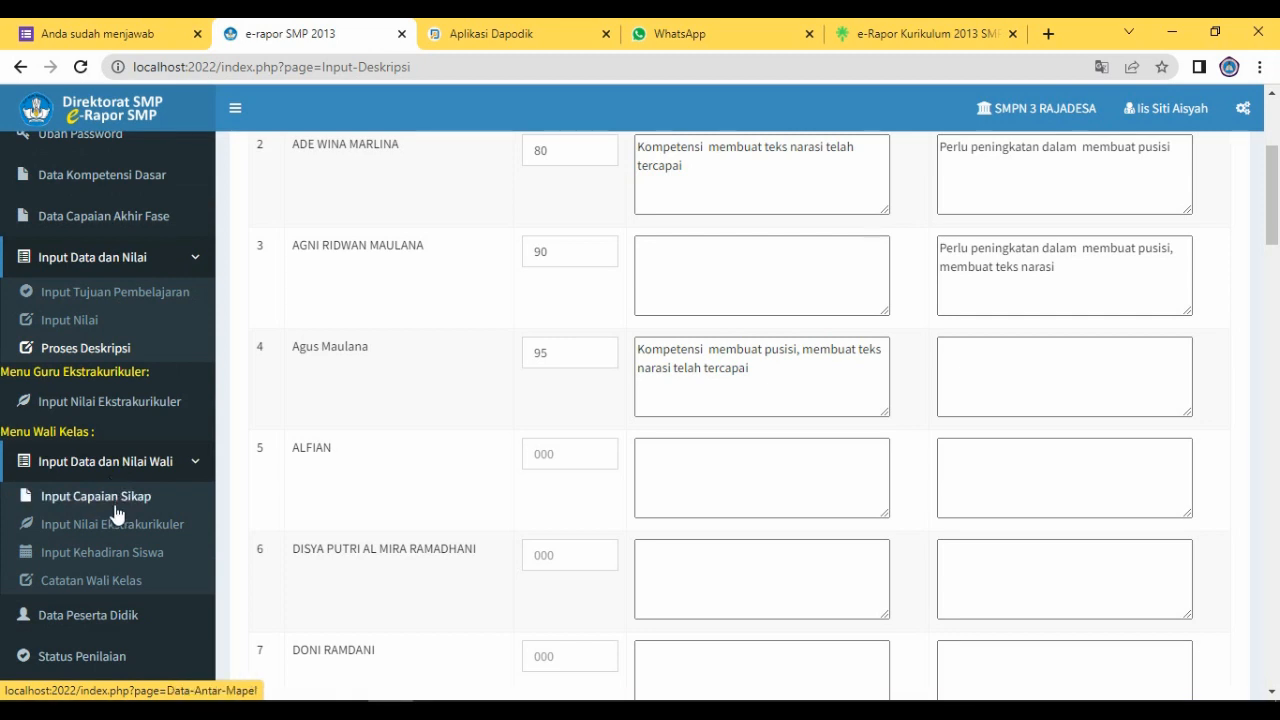
pyautogui.click(116, 509)
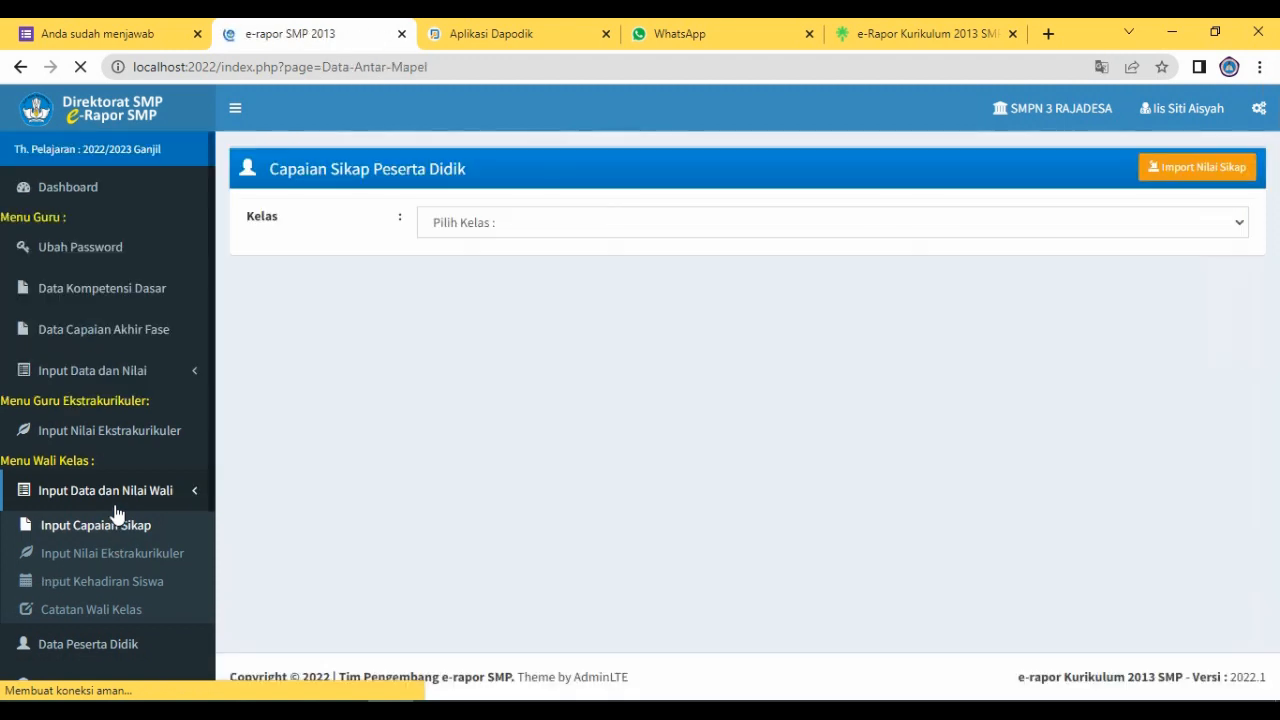
pyautogui.click(552, 212)
pyautogui.click(578, 267)
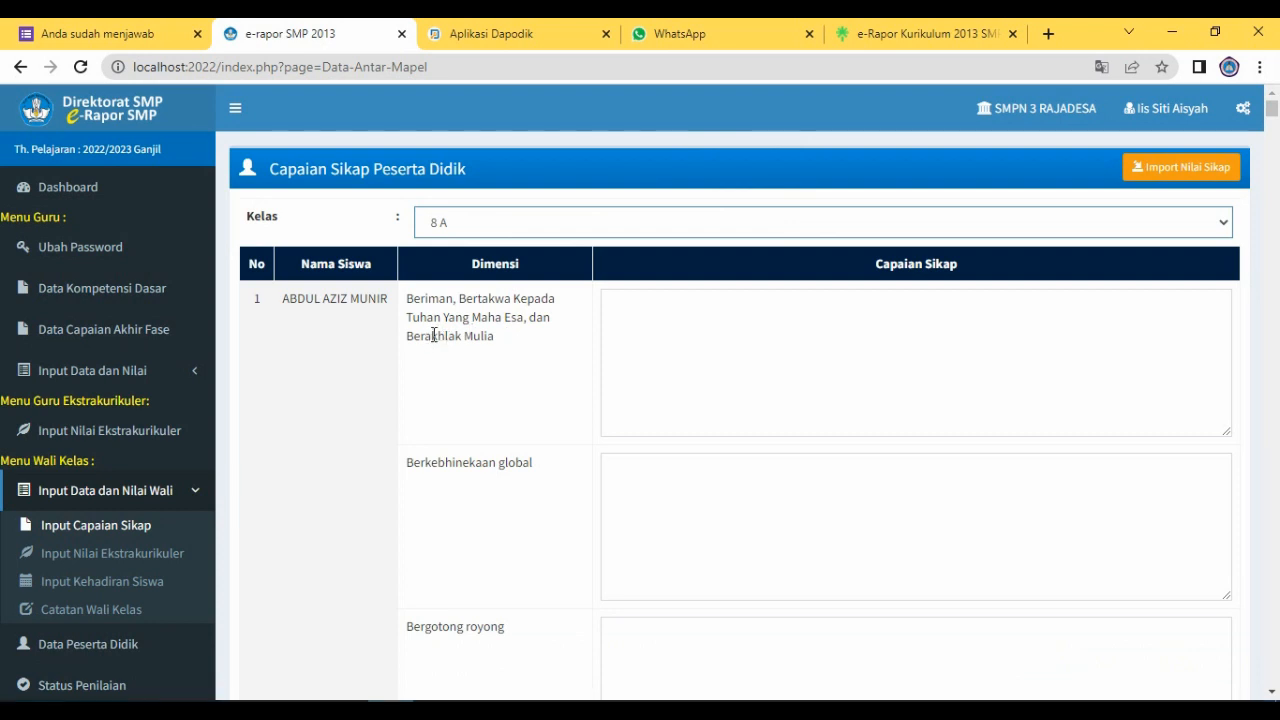
pyautogui.scroll(-1, 549, 440)
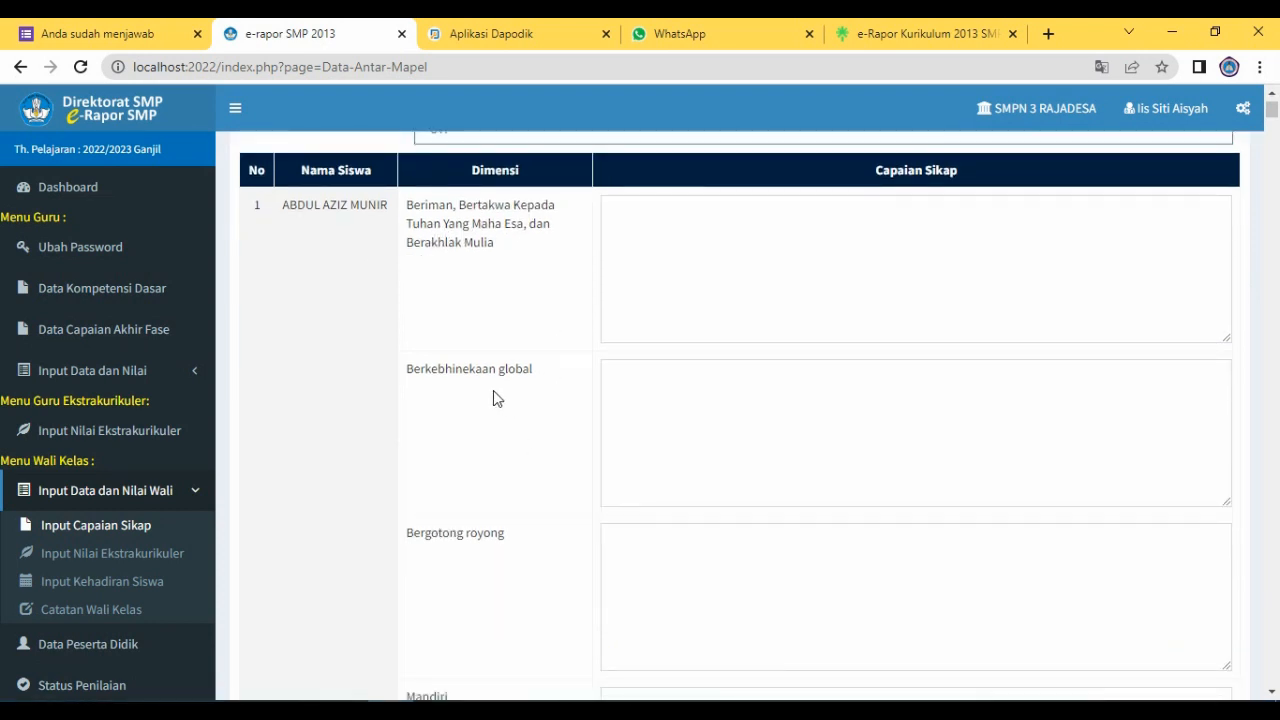
pyautogui.scroll(-6, 497, 397)
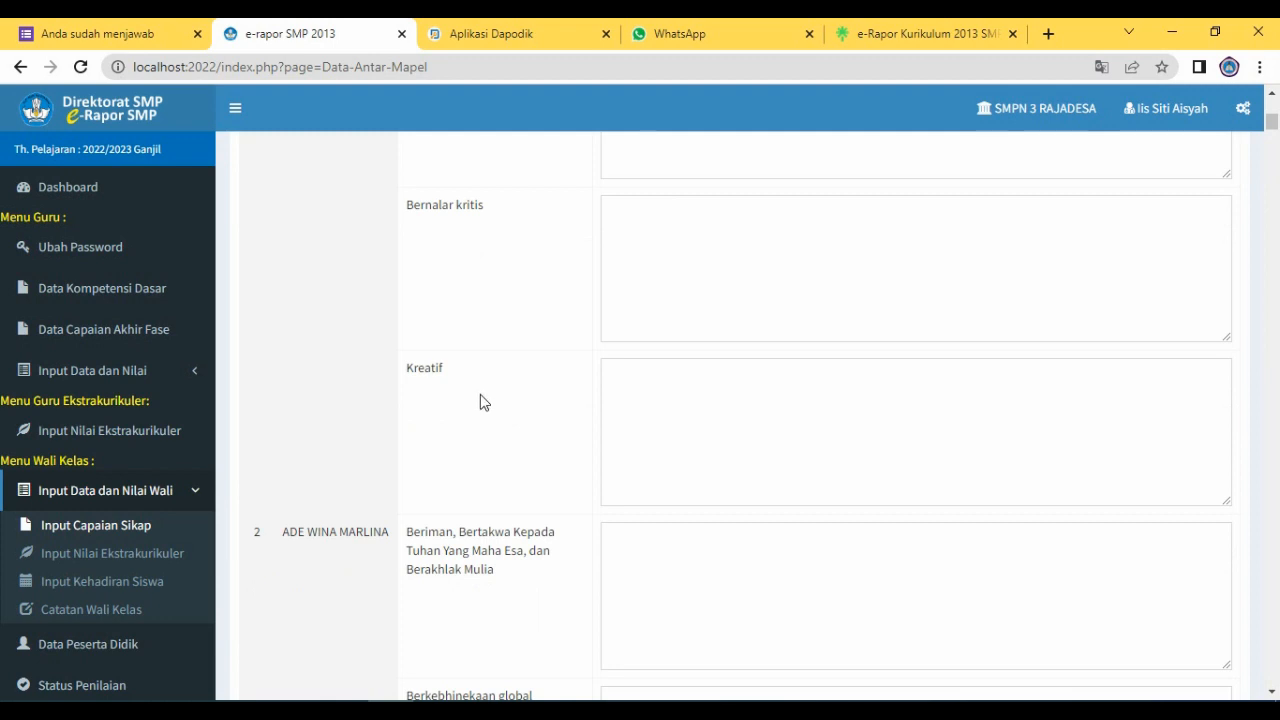
pyautogui.scroll(1, 465, 345)
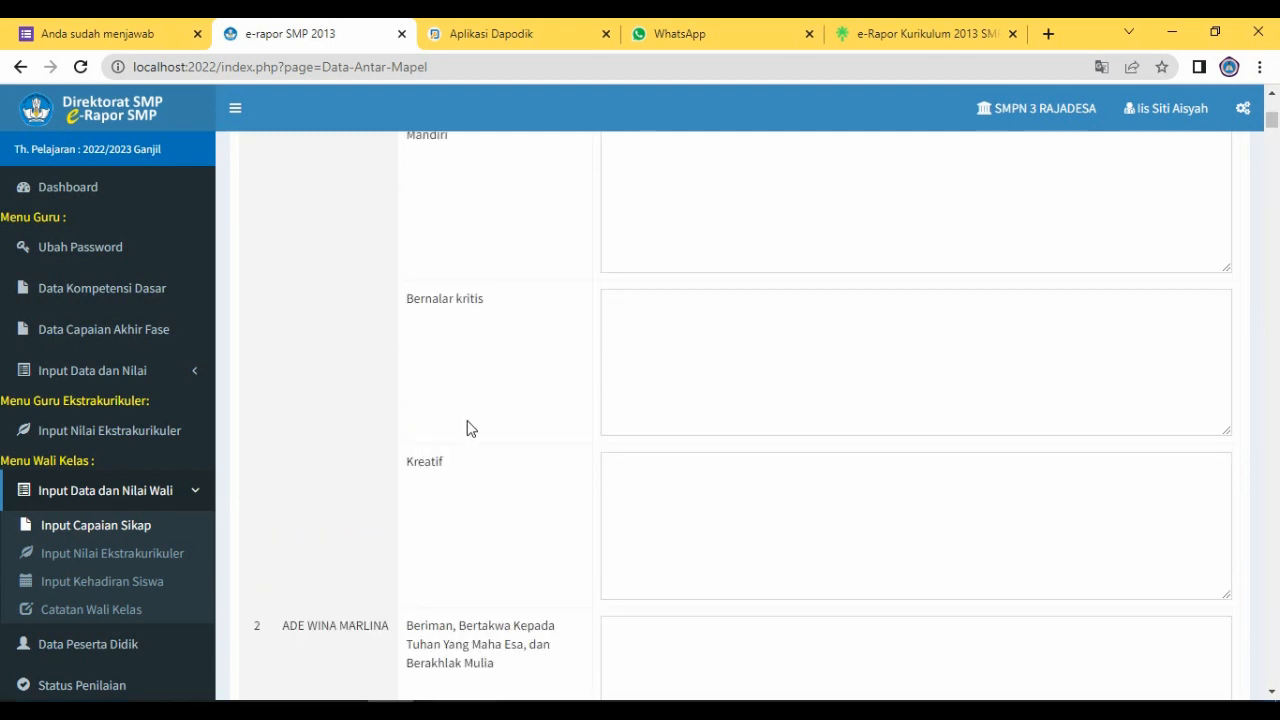
pyautogui.scroll(-1, 468, 428)
pyautogui.scroll(-3, 465, 415)
pyautogui.scroll(11, 464, 408)
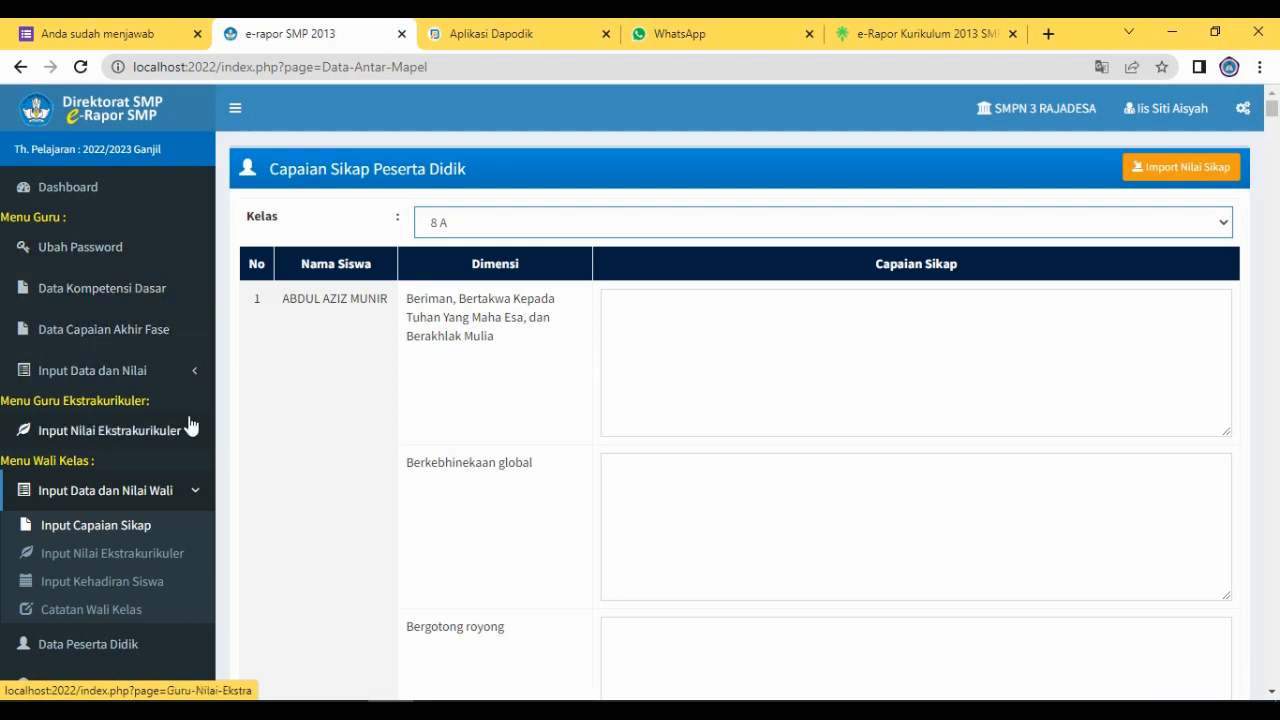
# - Display the Cetak Rapor page listing the class 8 A students with their report card print options
pyautogui.scroll(-3, 188, 425)
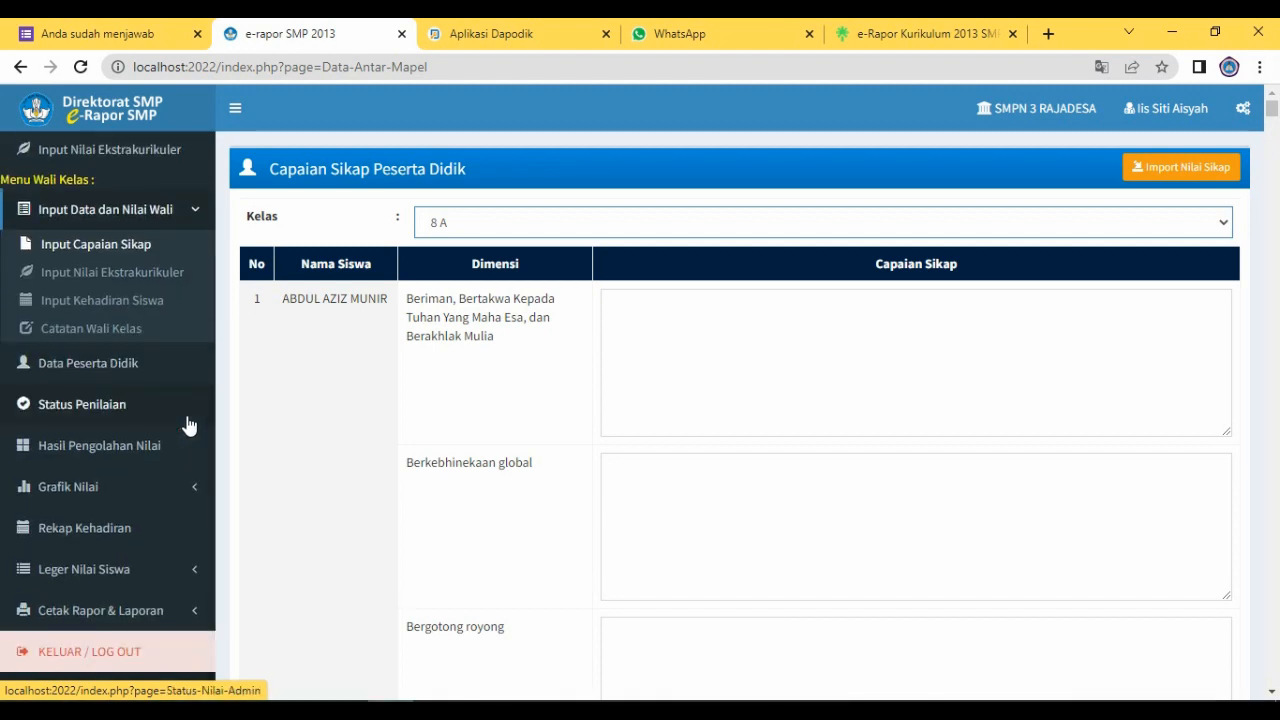
pyautogui.scroll(3, 180, 366)
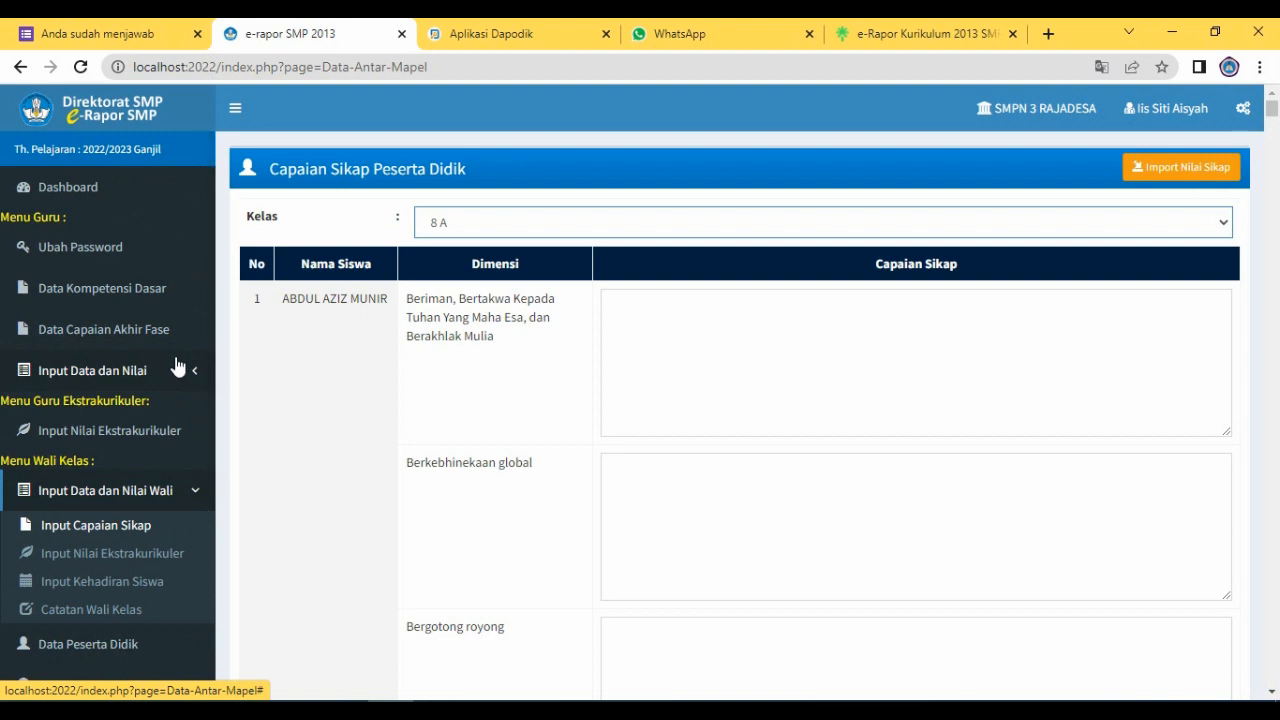
pyautogui.scroll(-3, 177, 366)
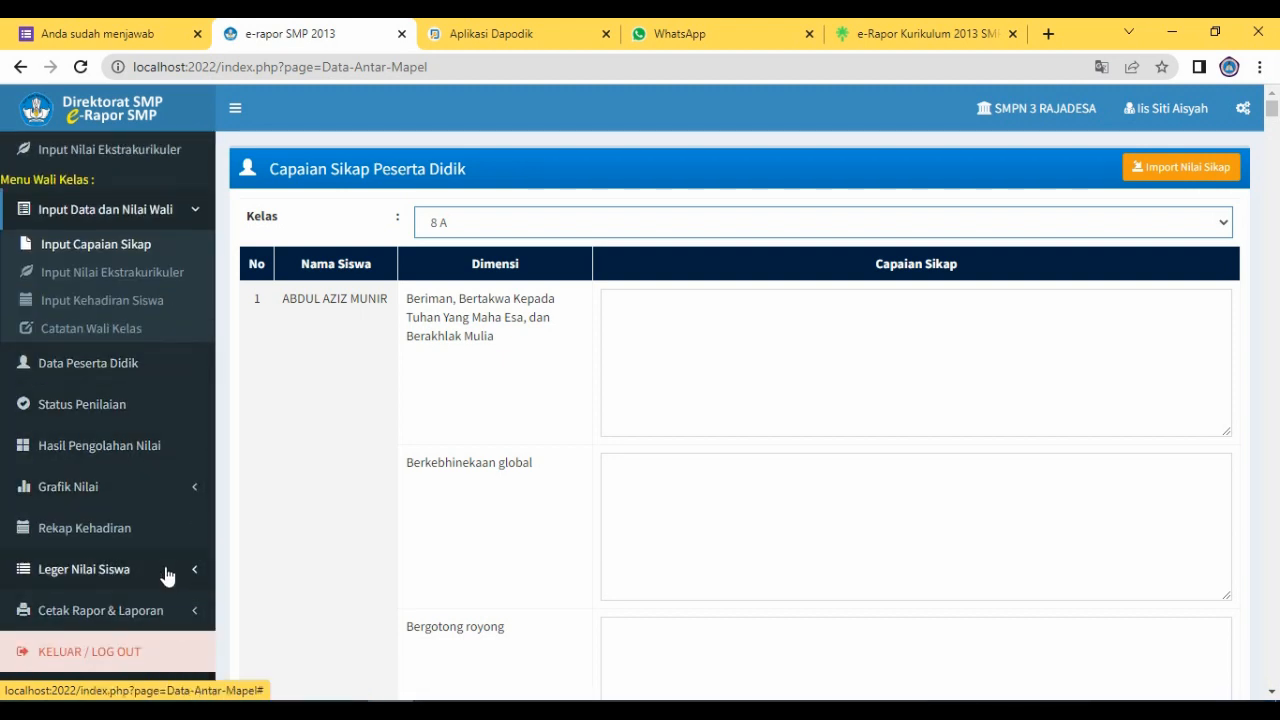
pyautogui.click(177, 611)
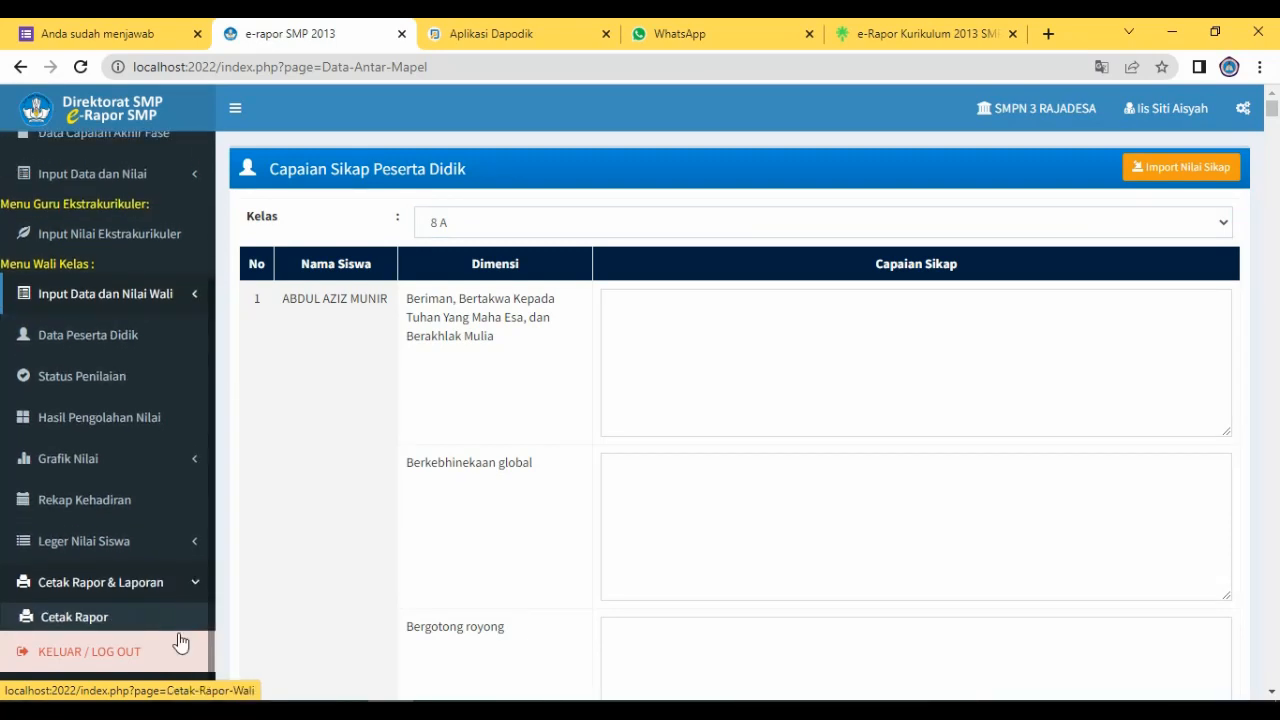
pyautogui.click(128, 618)
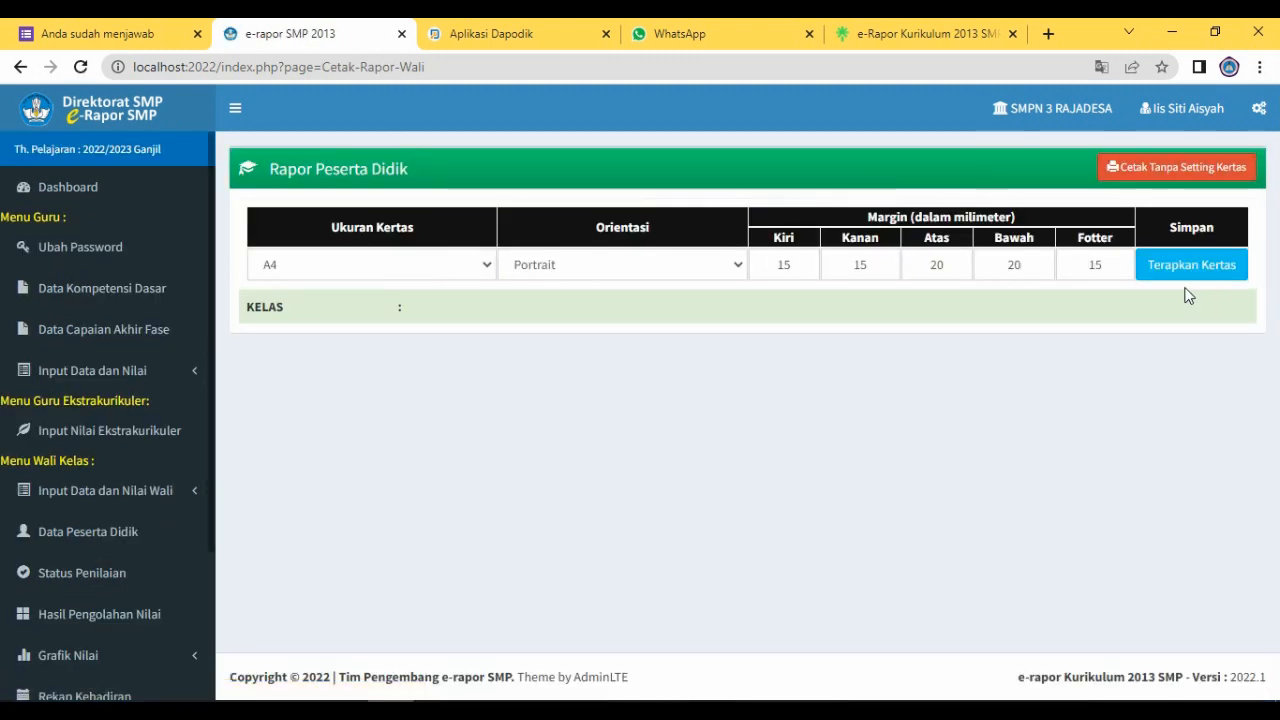
pyautogui.click(1170, 318)
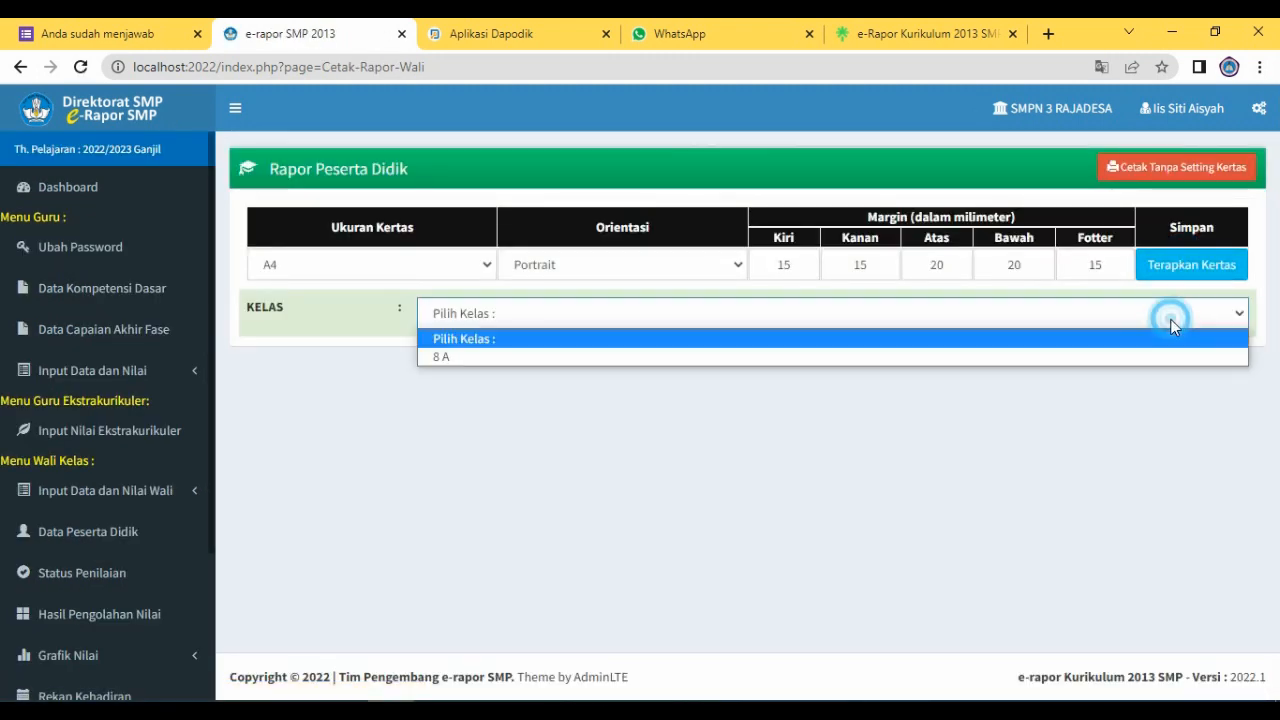
pyautogui.click(1143, 370)
pyautogui.click(1128, 318)
pyautogui.click(1134, 357)
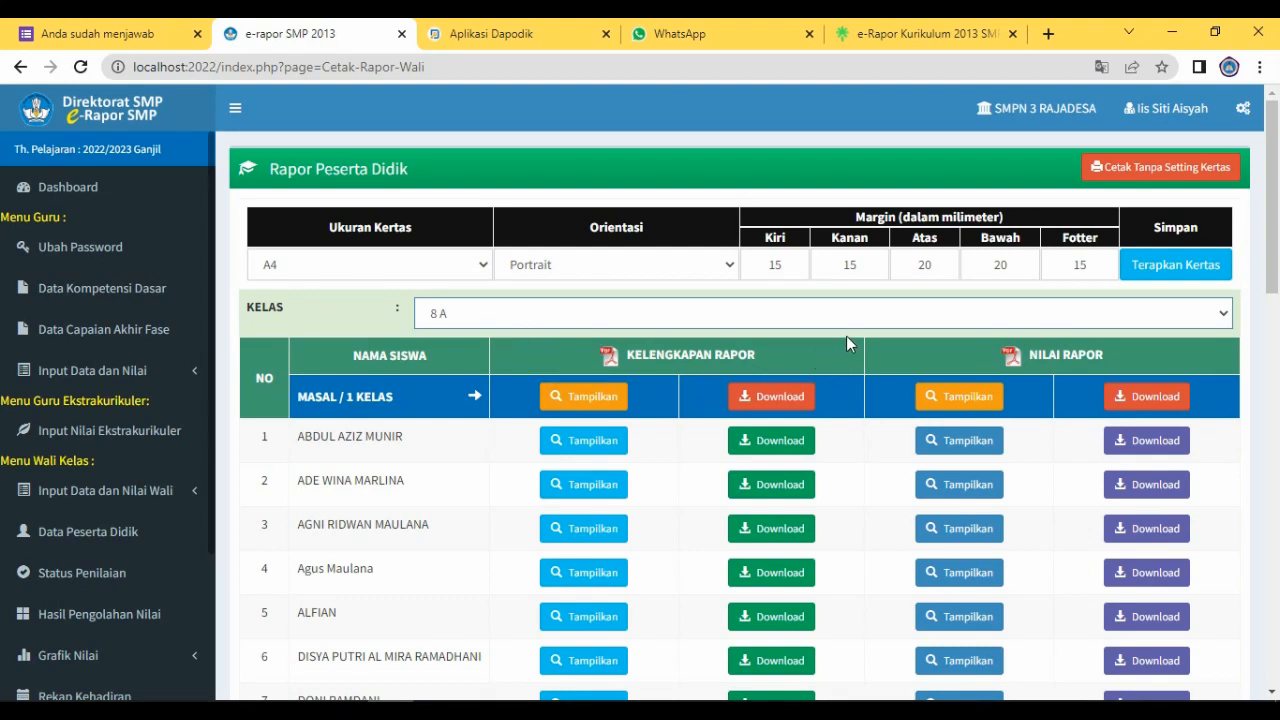
# - Display the first student's Nilai Rapor PDF and close the duplicate preview
pyautogui.click(966, 442)
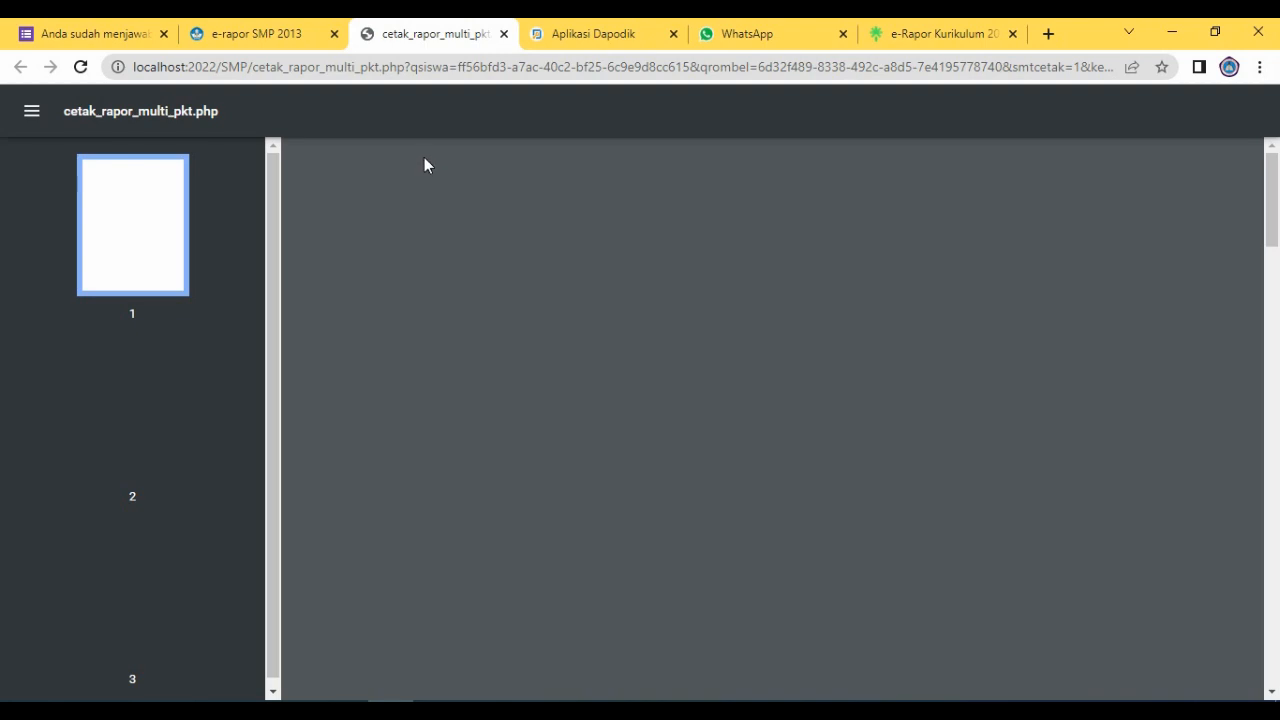
pyautogui.click(284, 38)
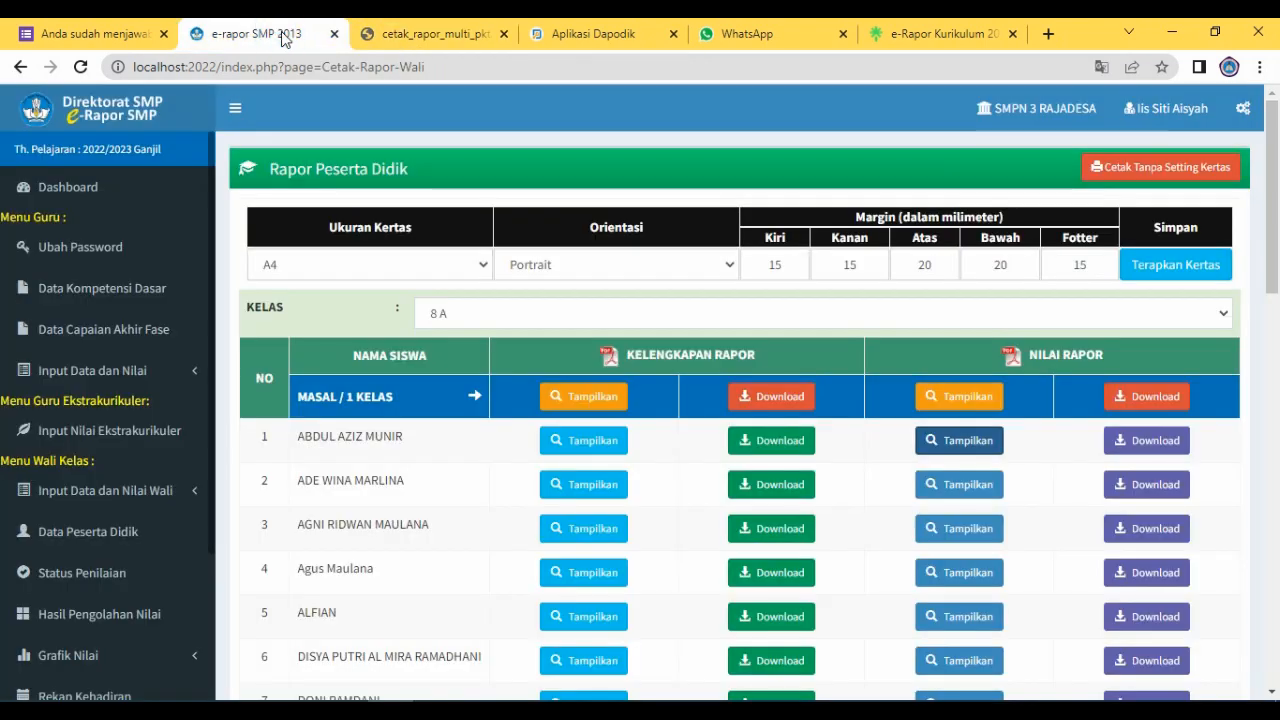
pyautogui.click(955, 442)
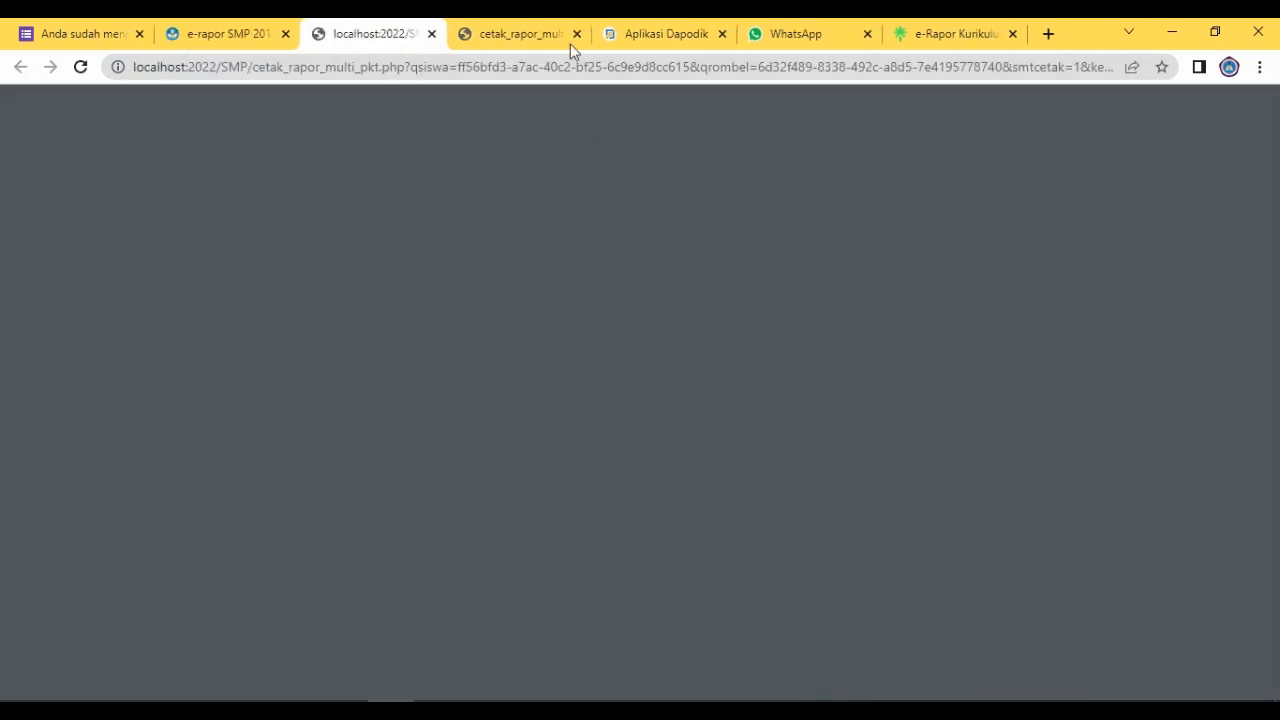
pyautogui.click(576, 34)
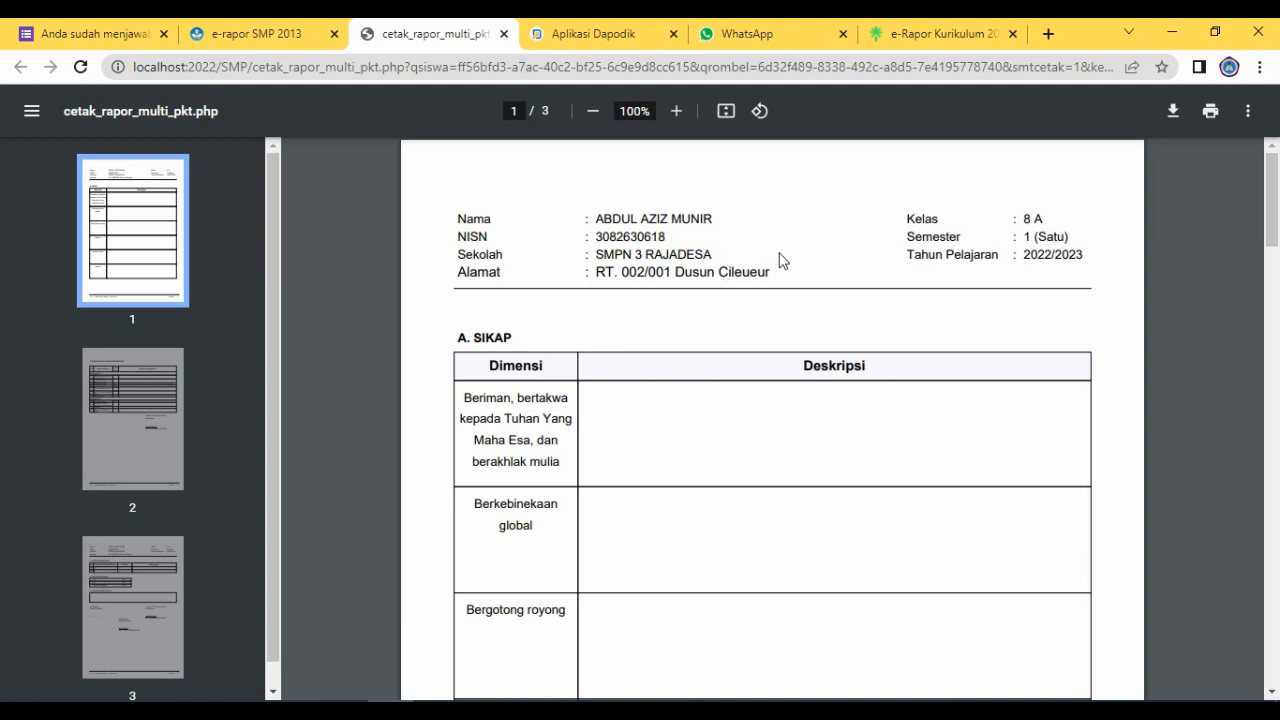
# - Look through the attitude dimensions in section A. SIKAP of the first student's report card
pyautogui.scroll(-2, 524, 250)
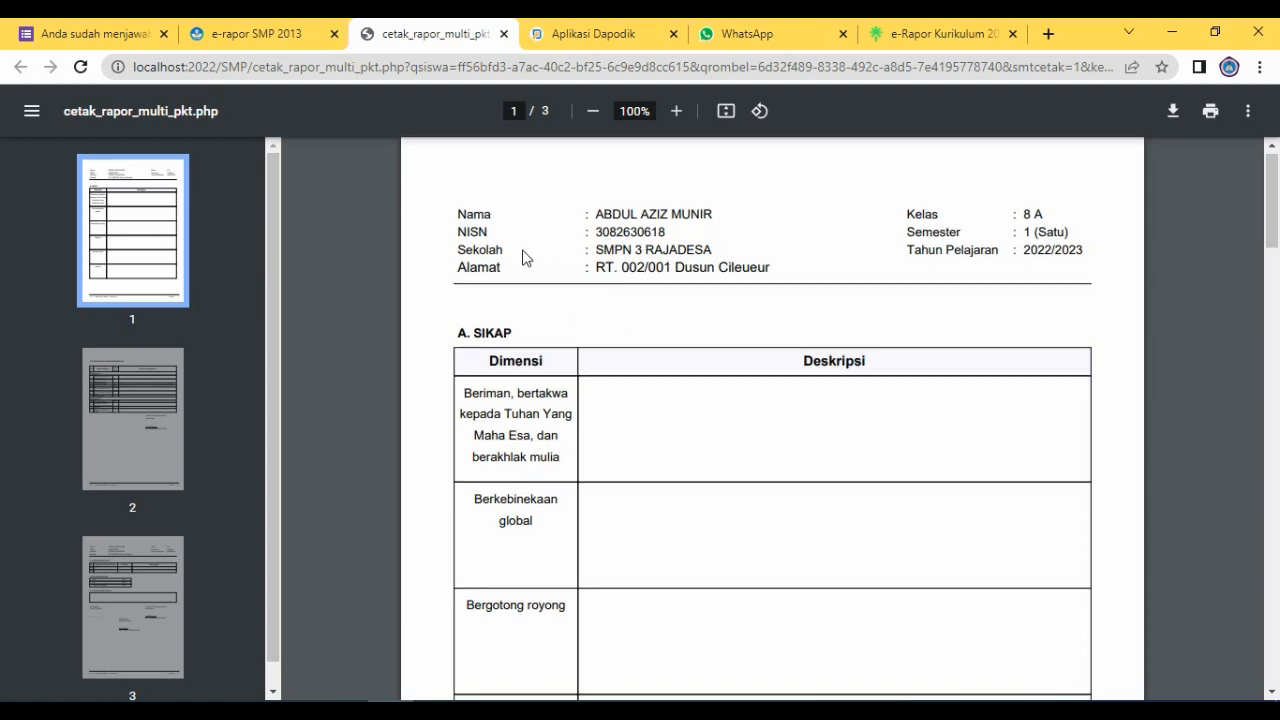
pyautogui.scroll(2, 527, 256)
pyautogui.scroll(-2, 526, 255)
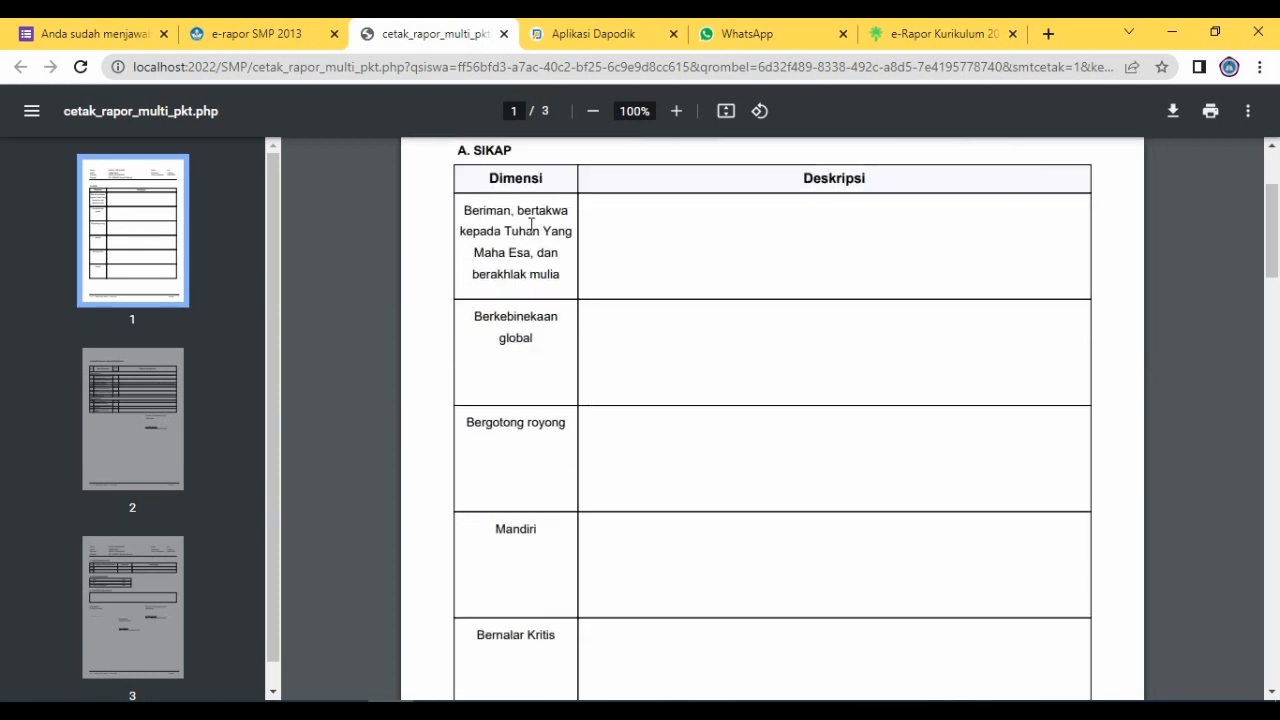
pyautogui.scroll(-2, 531, 224)
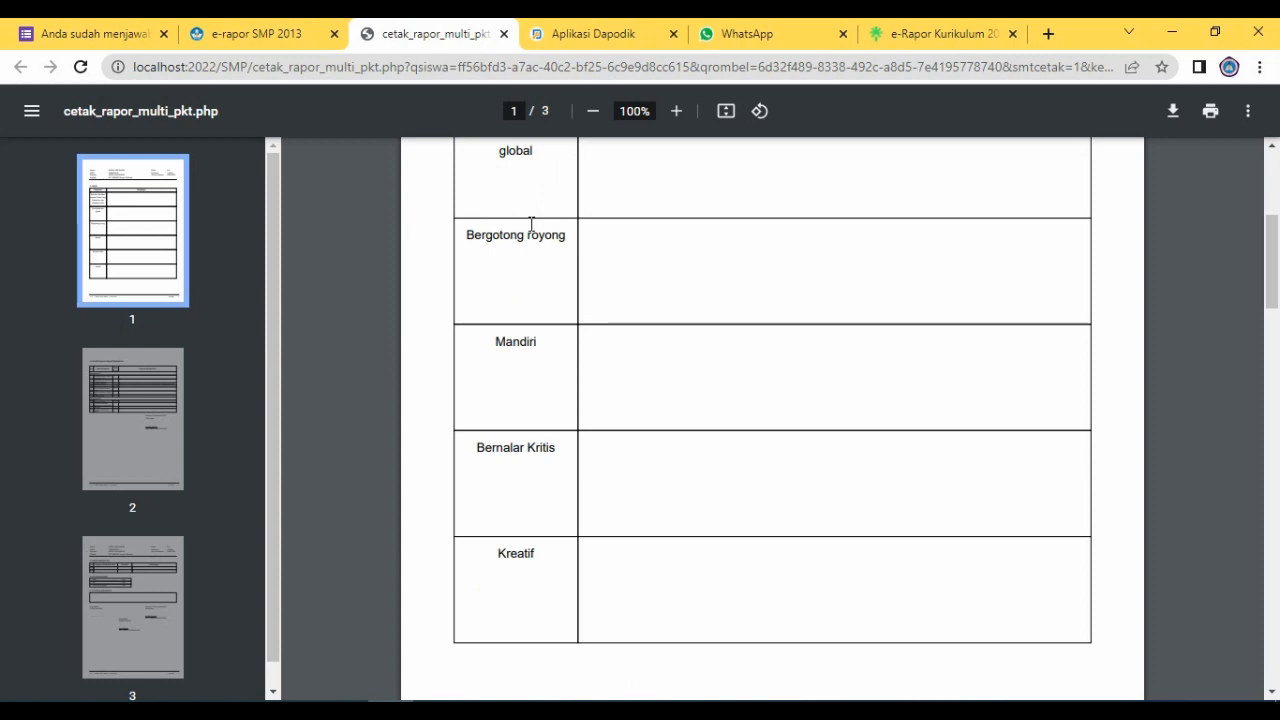
pyautogui.scroll(-2, 531, 224)
pyautogui.scroll(-3, 531, 224)
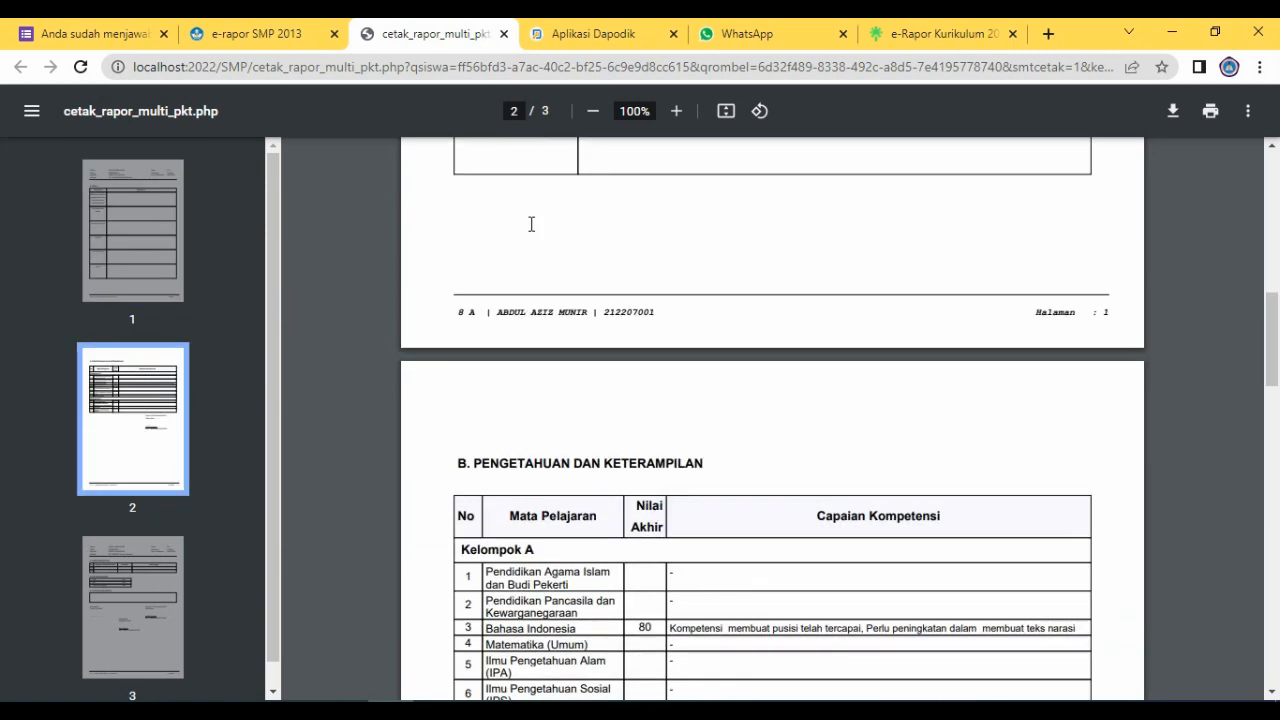
# - Examine section B. PENGETAHUAN DAN KETERAMPILAN of the report card, highlighting its heading, the Bahasa Indonesia final grade and the Capaian Kompetensi description
pyautogui.scroll(-1, 531, 224)
pyautogui.moveTo(472, 376); pyautogui.dragTo(705, 374)
pyautogui.click(507, 376)
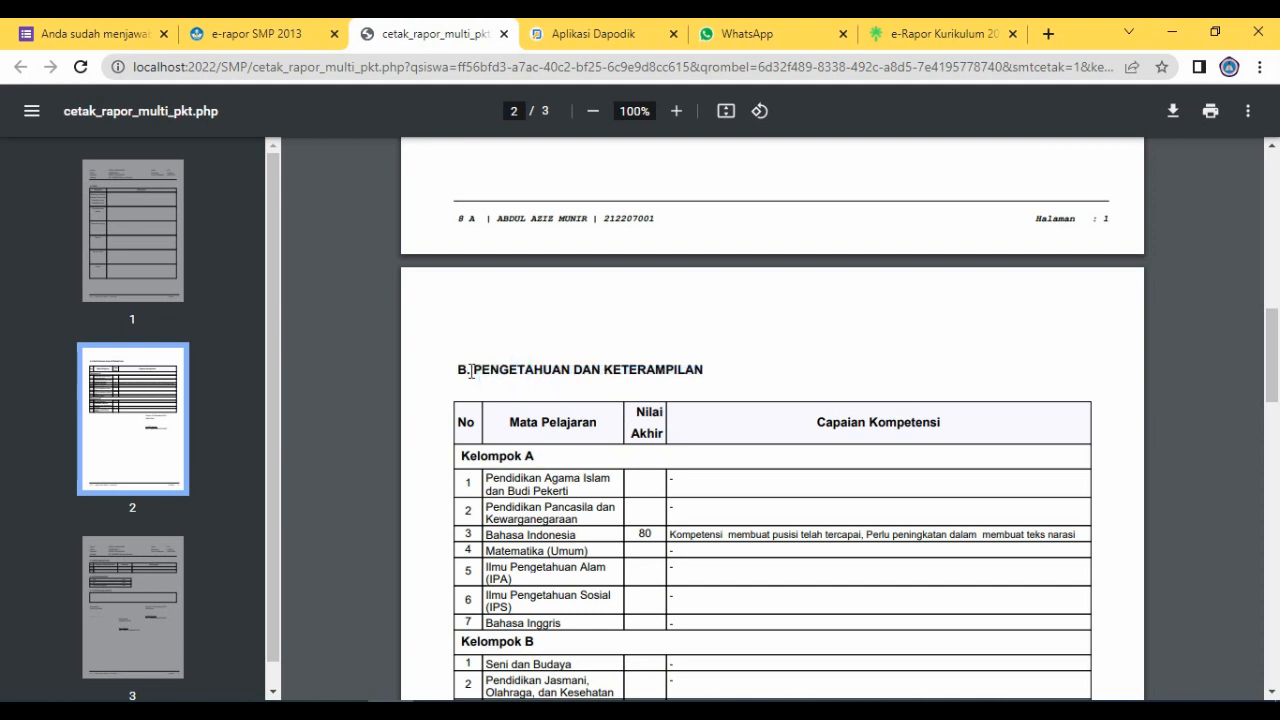
pyautogui.moveTo(473, 370); pyautogui.dragTo(704, 385)
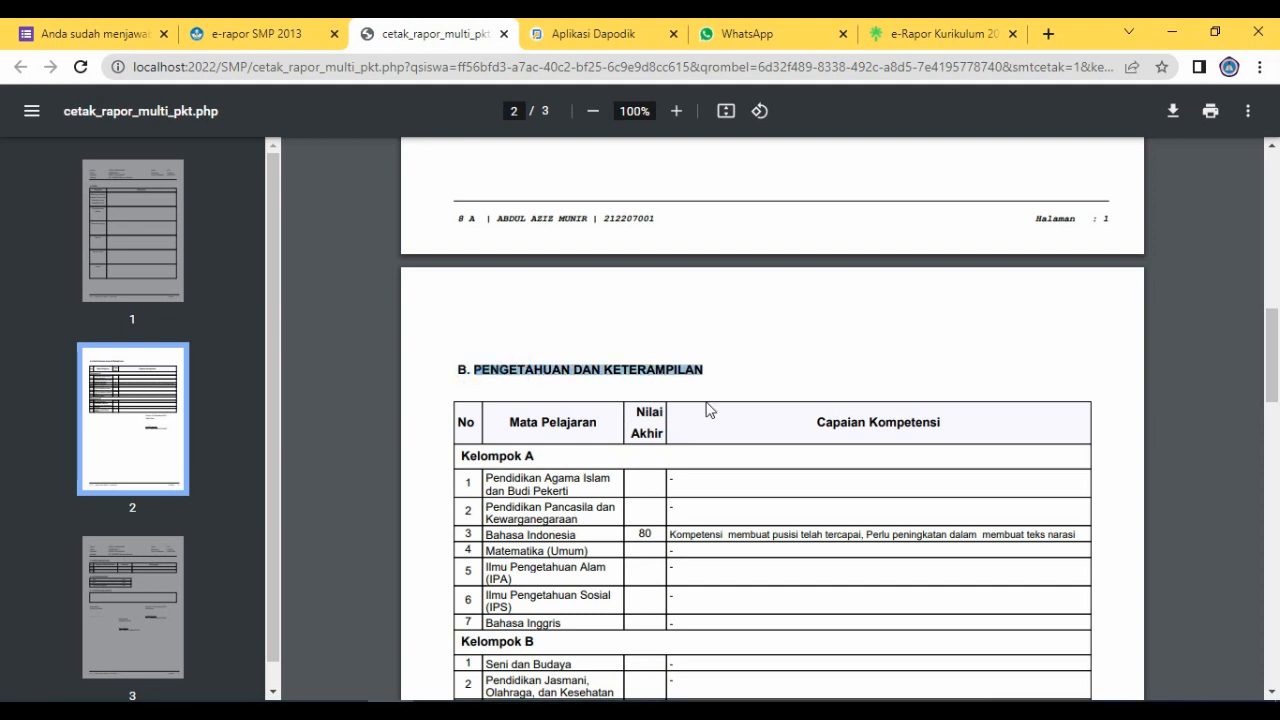
pyautogui.scroll(-2, 700, 400)
pyautogui.click(642, 343)
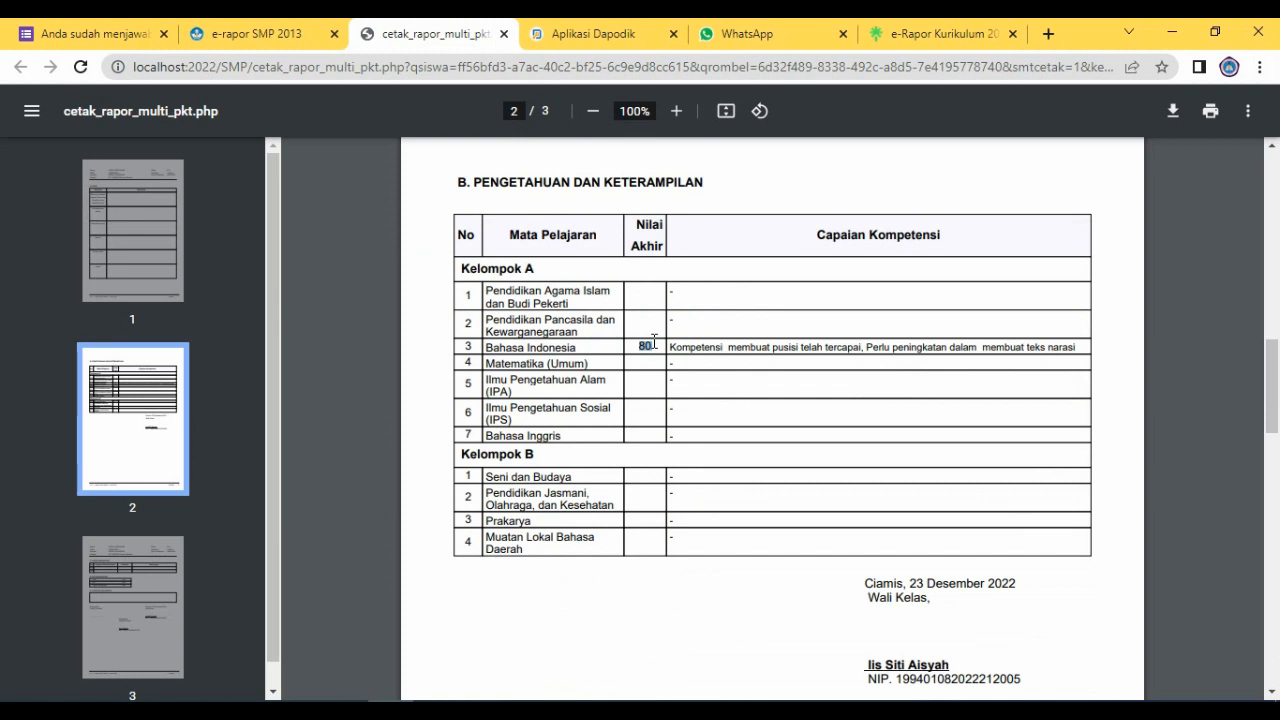
pyautogui.scroll(1, 650, 342)
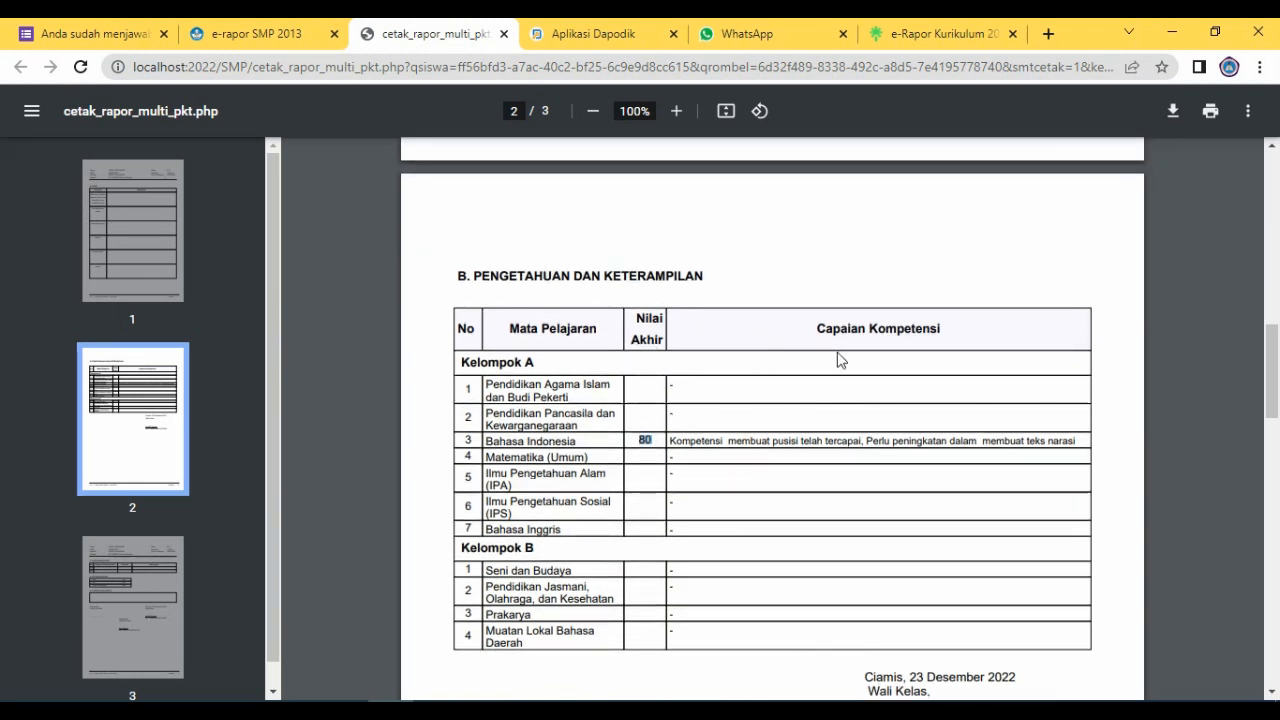
pyautogui.moveTo(809, 331); pyautogui.dragTo(945, 328)
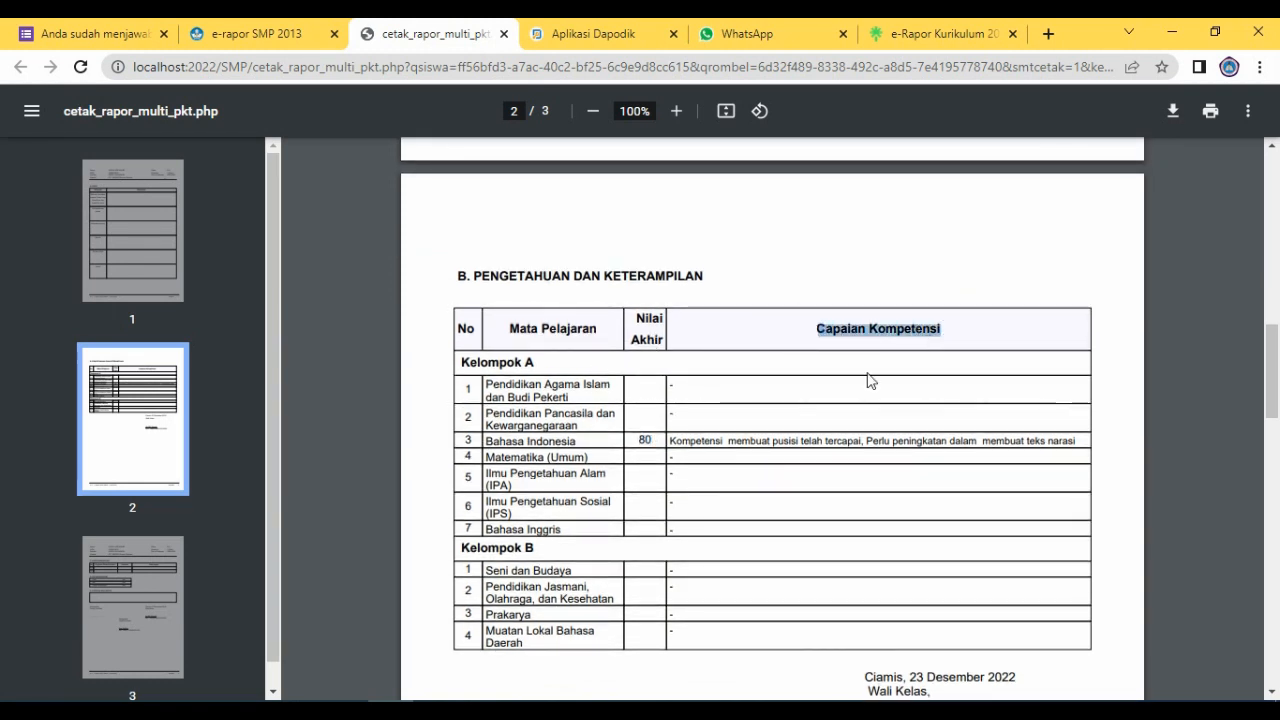
pyautogui.moveTo(683, 441); pyautogui.dragTo(778, 442)
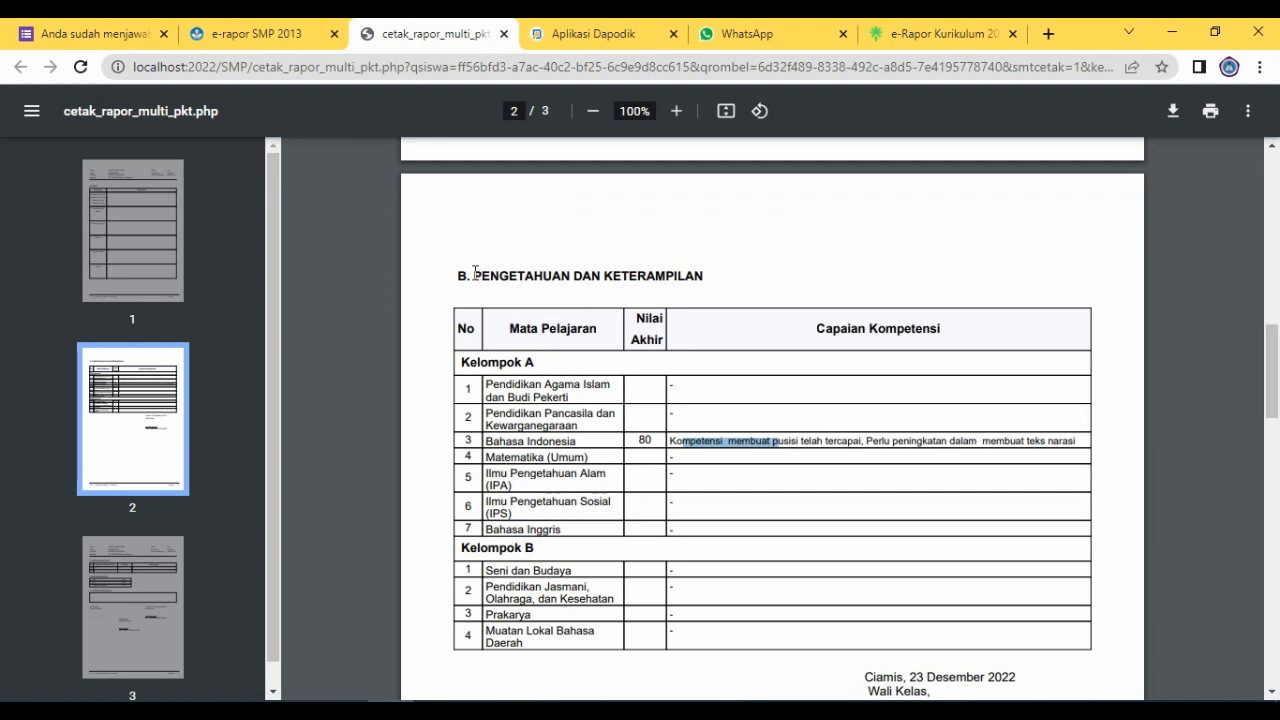
# - Leave the report card preview and switch to the e-Rapor Kurikulum 2013 SMP V2022.1 manual in Nitro Pro
pyautogui.click(262, 34)
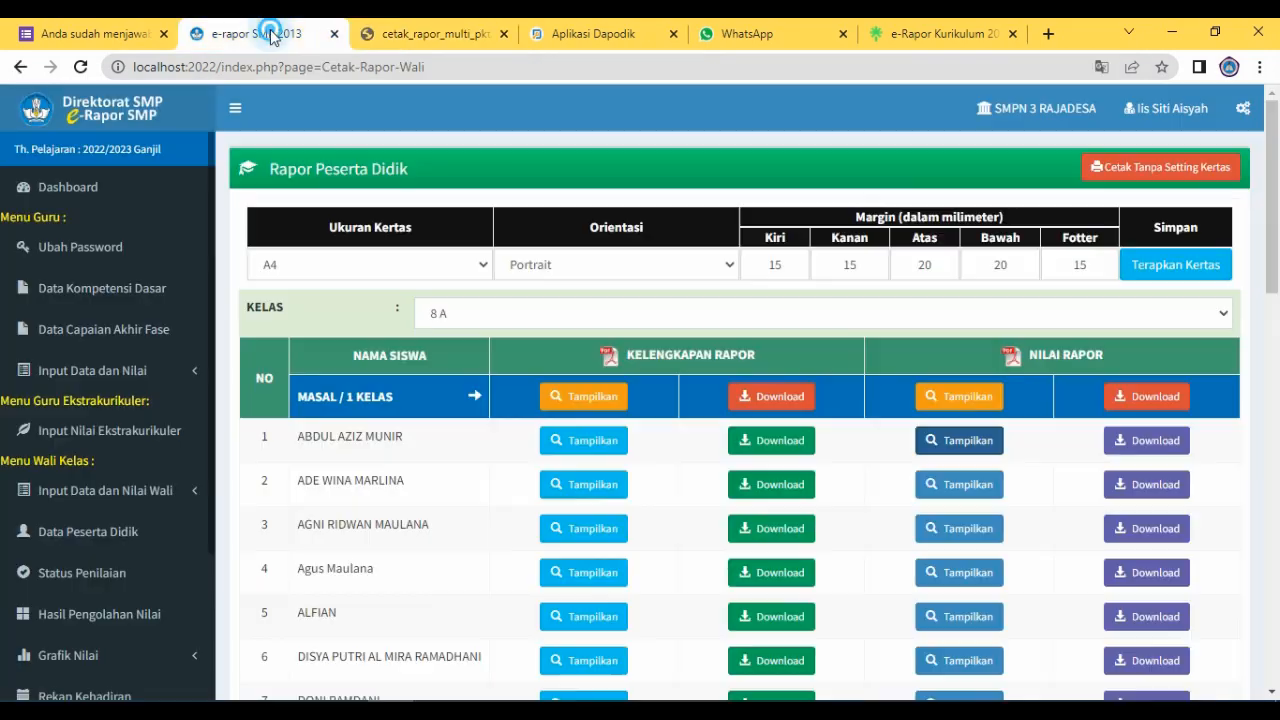
pyautogui.click(574, 712)
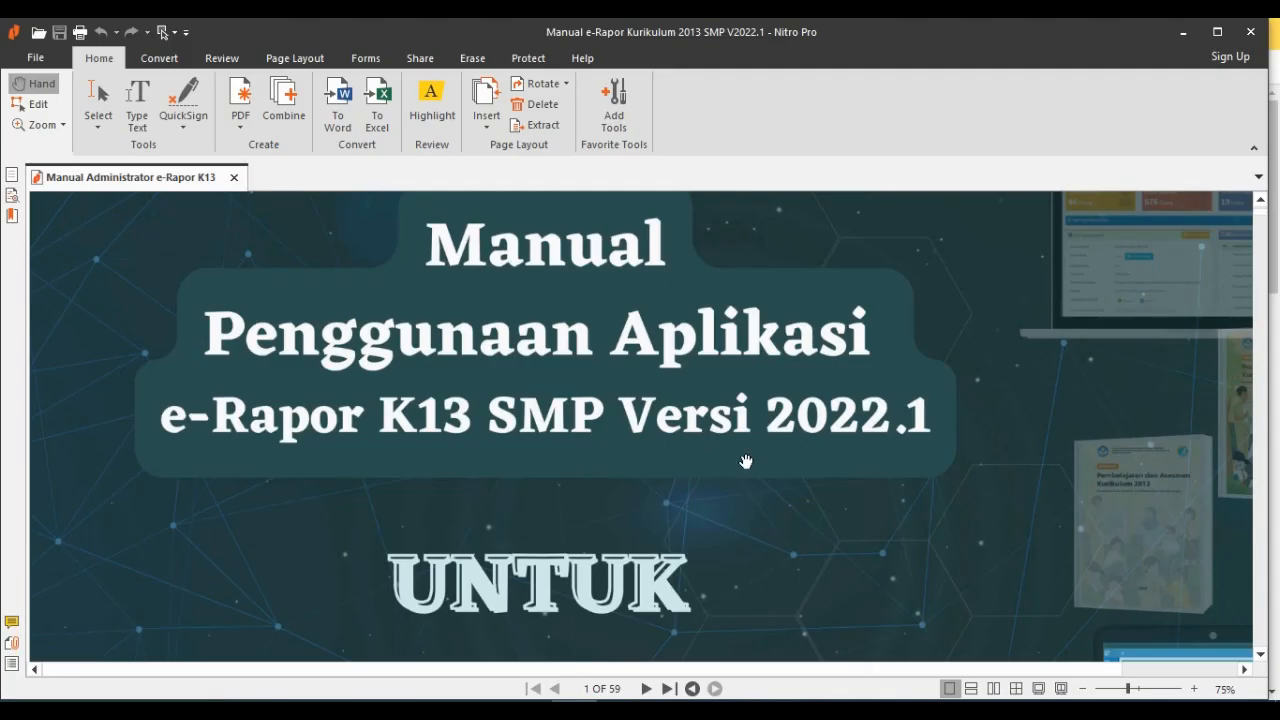